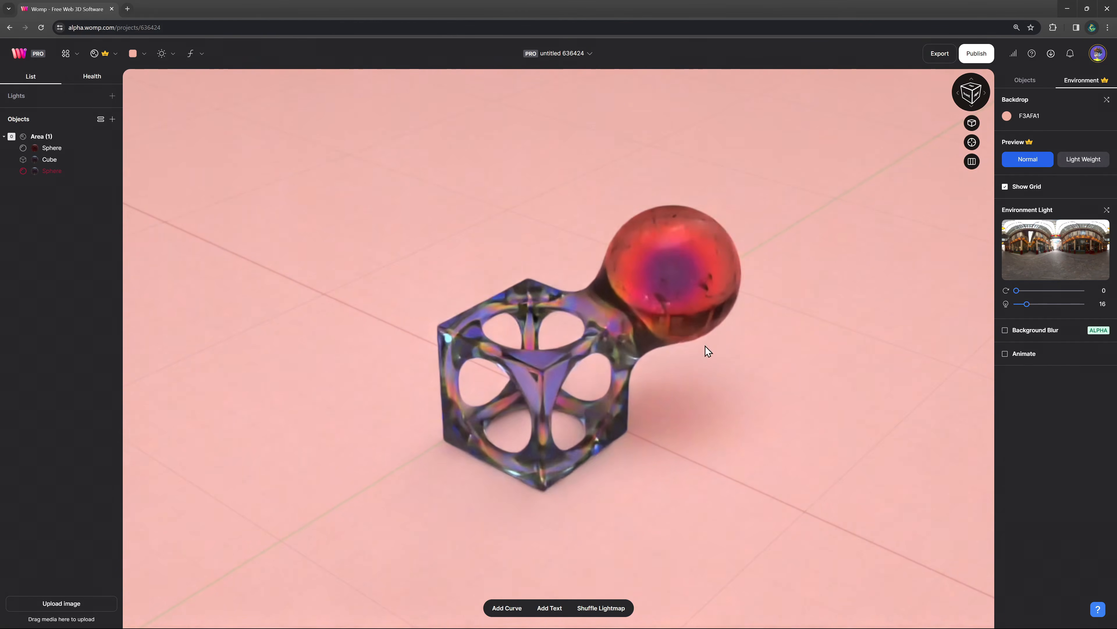
Step: Move the positive sphere away from the cube to about X 243.8, Y 120, Z -107 mm
{"action": "left_click", "coordinate": [697, 276]}
{"action": "left_click_drag", "start_coordinate": [685, 295], "coordinate": [827, 208]}
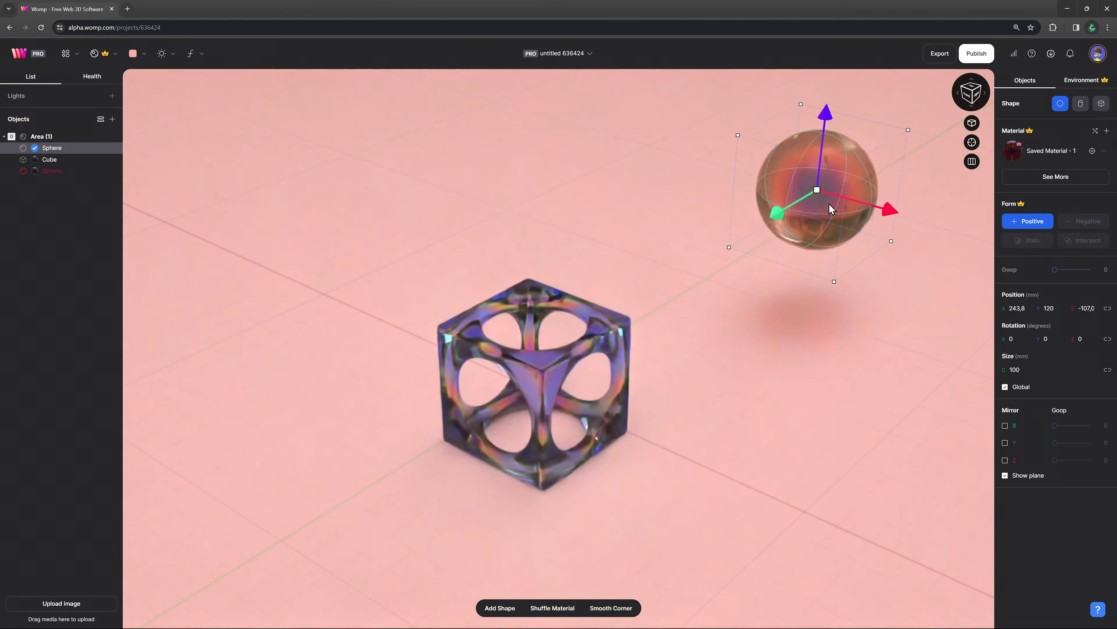
{"action": "scroll", "coordinate": [775, 403], "scroll_direction": "down", "scroll_amount": 2}
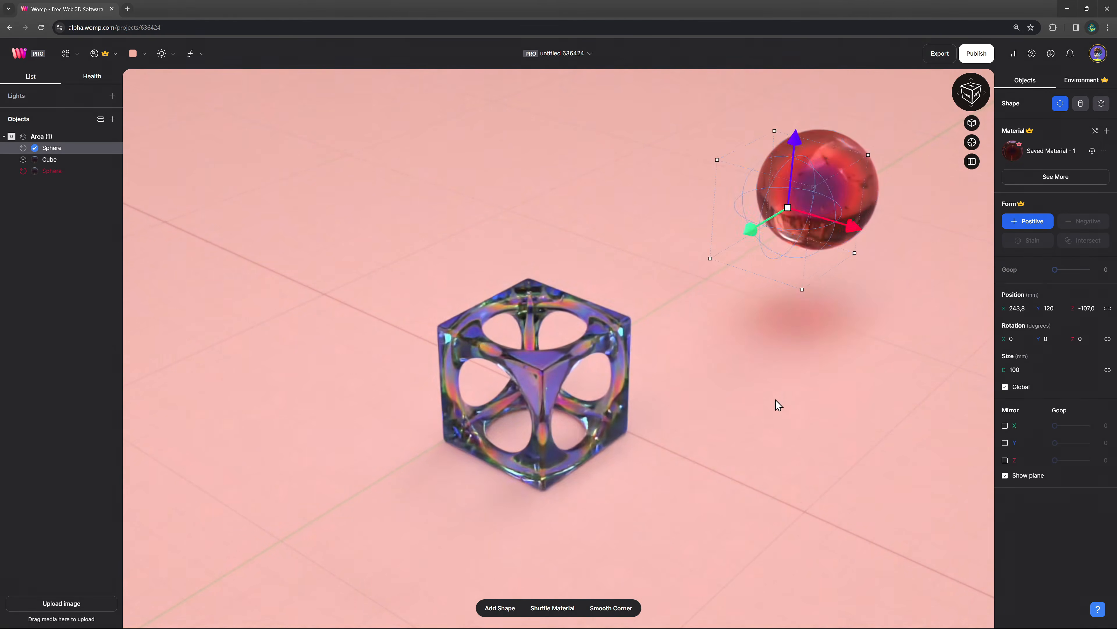
{"action": "left_click", "coordinate": [972, 143]}
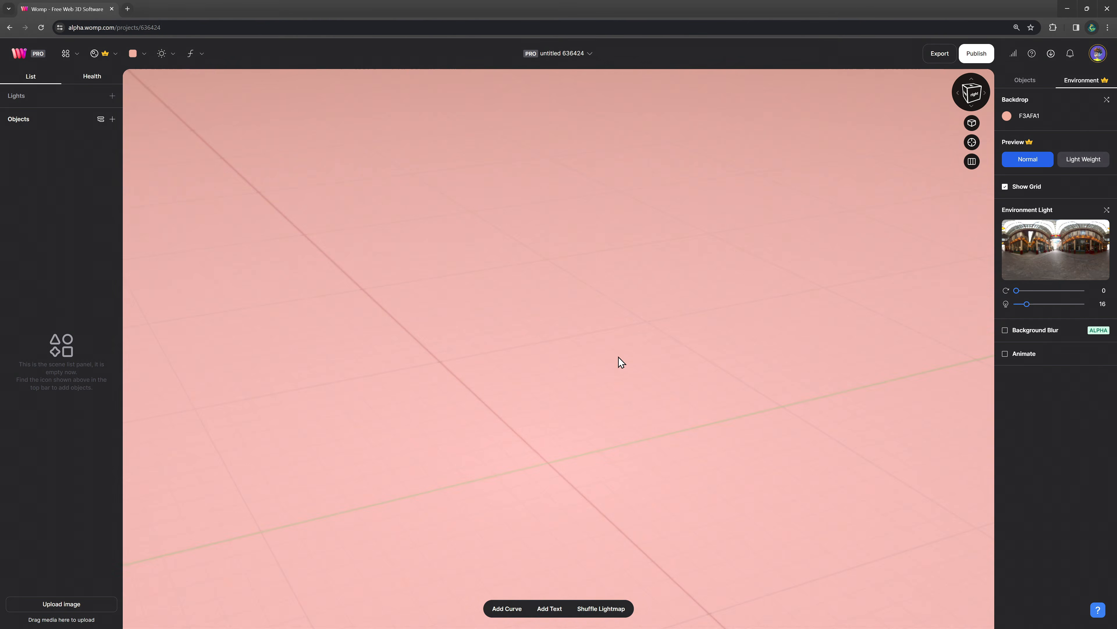
Step: Add a default two-point curve to the empty scene
{"action": "right_click_drag", "start_coordinate": [618, 357], "coordinate": [653, 352]}
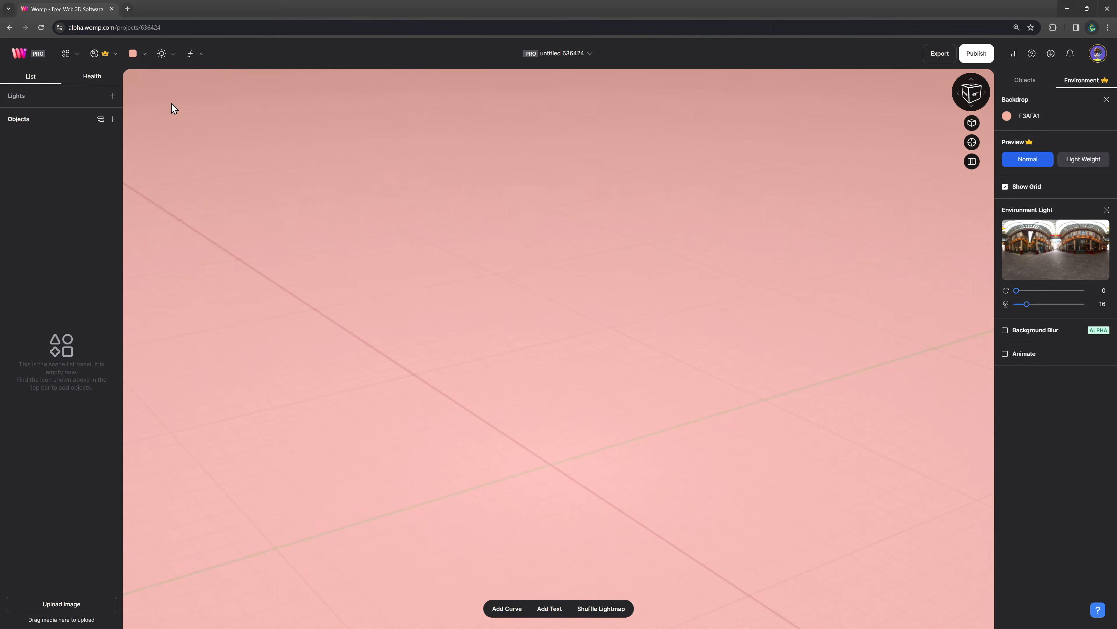
{"action": "left_click", "coordinate": [67, 58]}
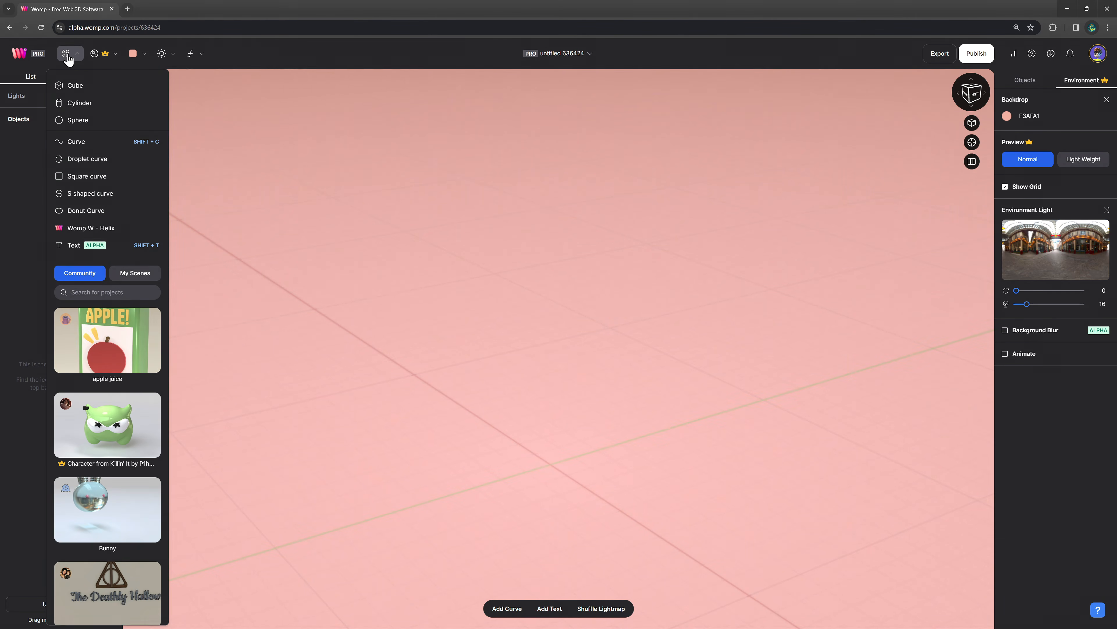
{"action": "left_click", "coordinate": [94, 141]}
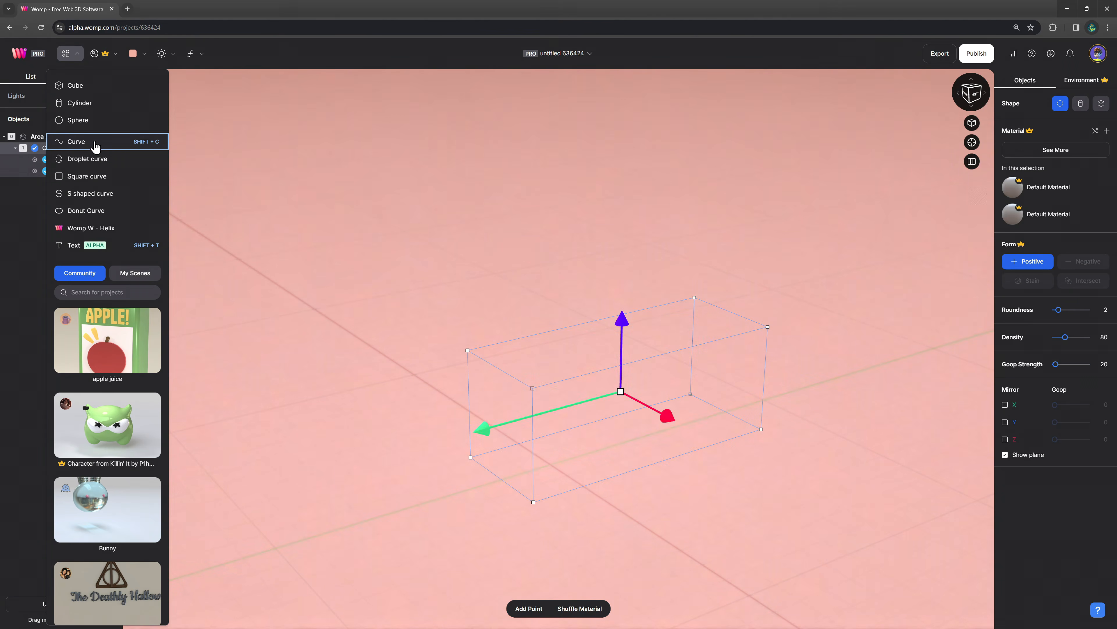
{"action": "left_click", "coordinate": [382, 229]}
{"action": "right_click_drag", "start_coordinate": [516, 273], "coordinate": [486, 275]}
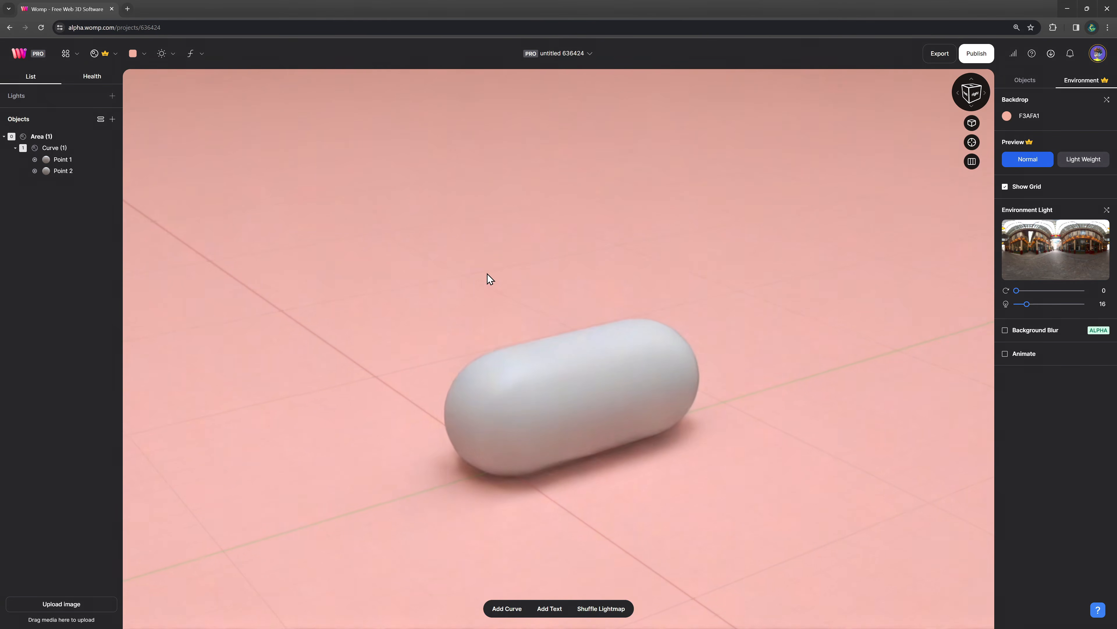
Step: Lengthen the curve by moving Point 2 outward to about X 247.49, Y 50, Z 14.12 mm
{"action": "scroll", "coordinate": [554, 315], "scroll_direction": "up", "scroll_amount": 2}
{"action": "left_click", "coordinate": [676, 367]}
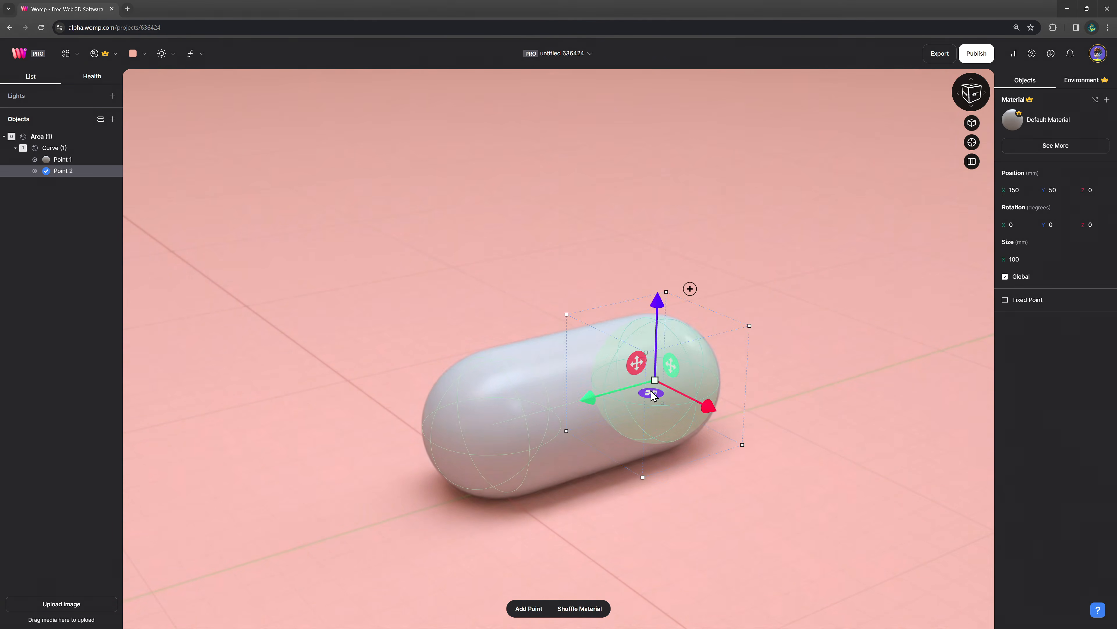
{"action": "left_click_drag", "start_coordinate": [676, 366], "coordinate": [735, 351]}
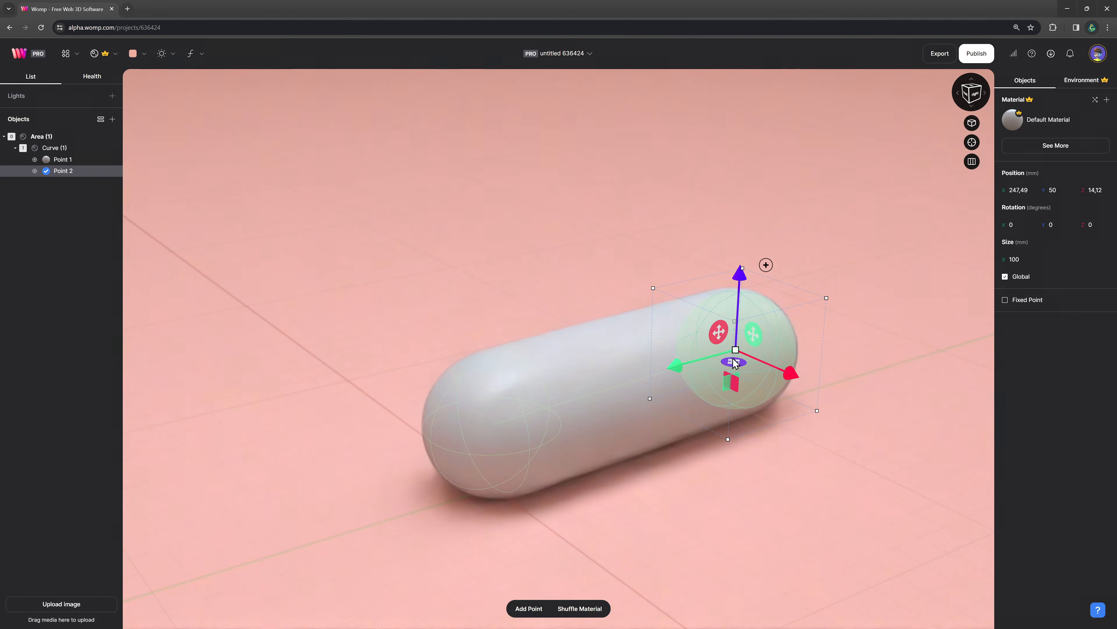
Step: Change the whole curve's shape to cylinder, with density 179 and goop strength 10
{"action": "left_click", "coordinate": [59, 150]}
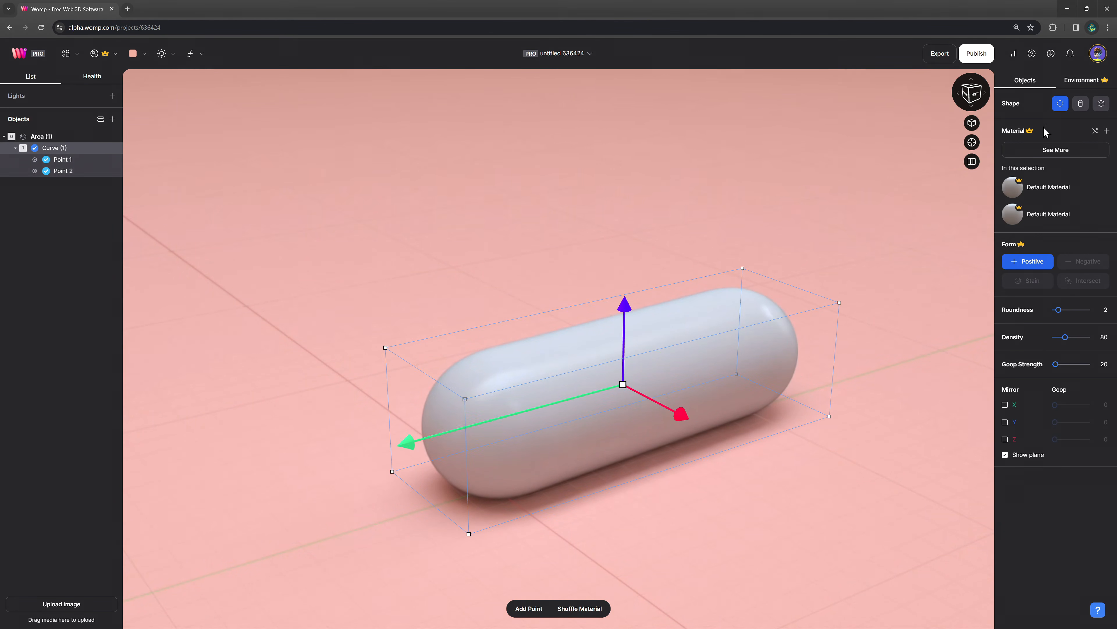
{"action": "left_click", "coordinate": [1081, 108]}
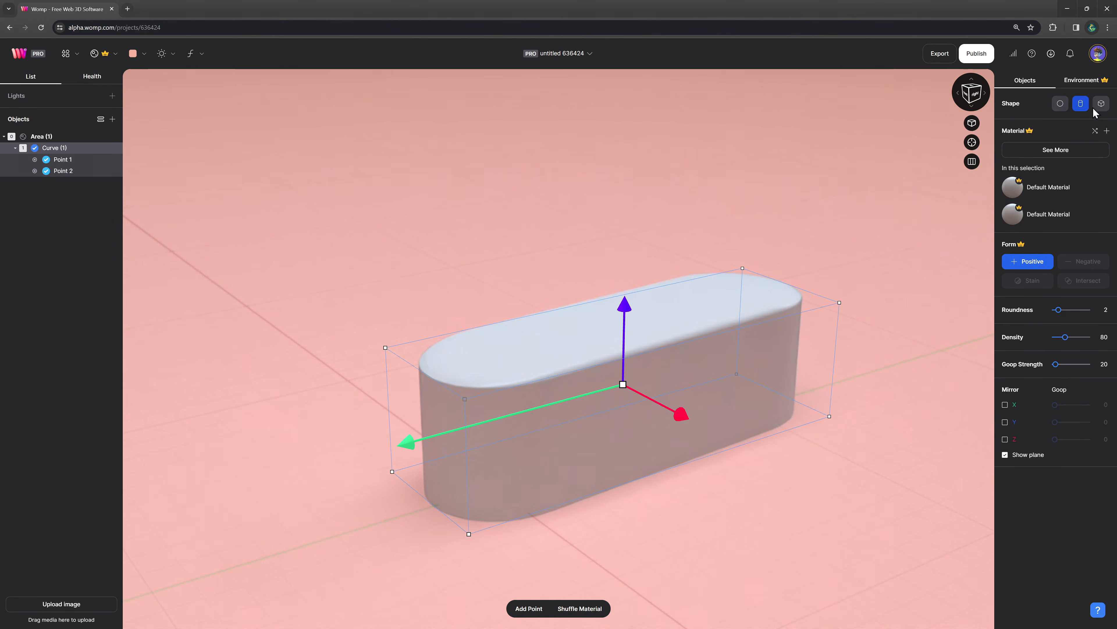
{"action": "left_click", "coordinate": [1098, 109]}
{"action": "left_click", "coordinate": [1082, 106]}
{"action": "left_click_drag", "start_coordinate": [1060, 338], "coordinate": [1055, 365]}
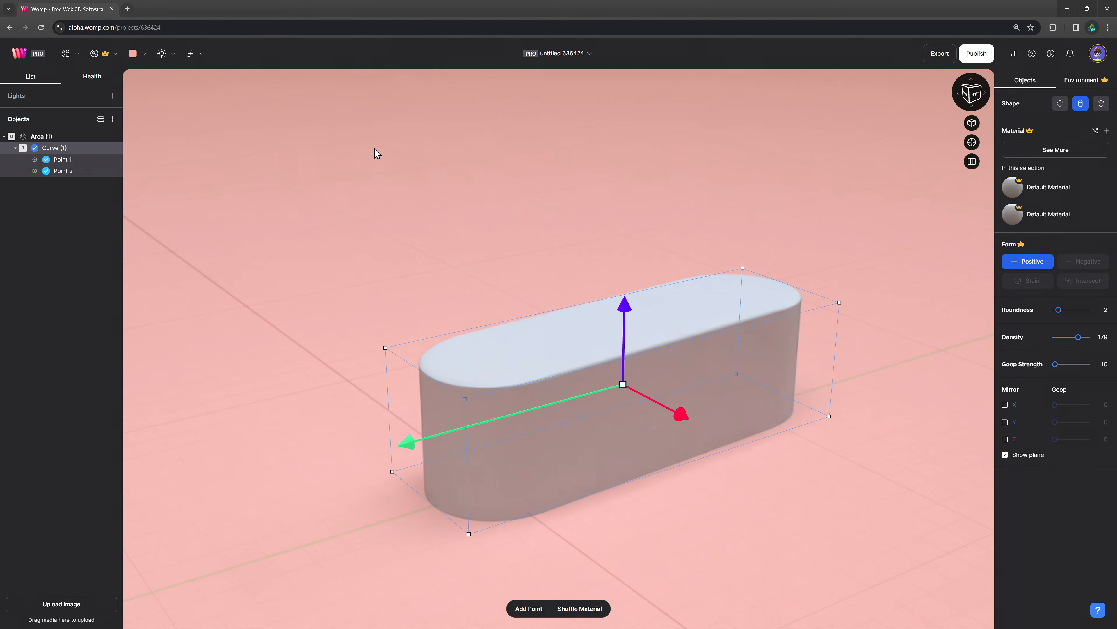
{"action": "left_click", "coordinate": [412, 211]}
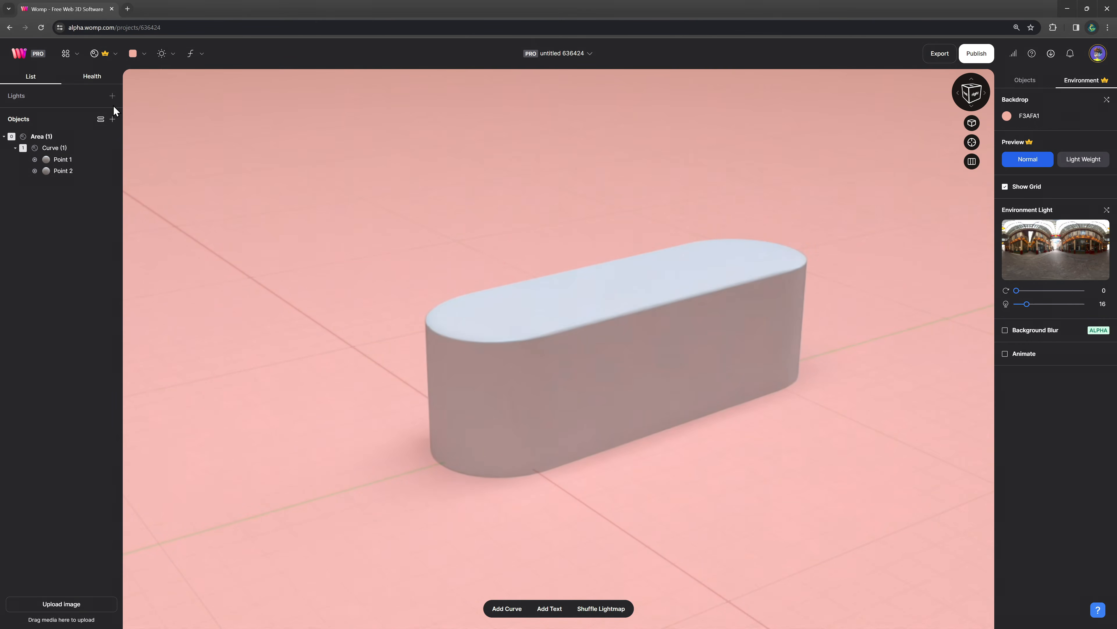
Step: Delete the curve's Point 2 and select the remaining Point 1
{"action": "left_click", "coordinate": [62, 171]}
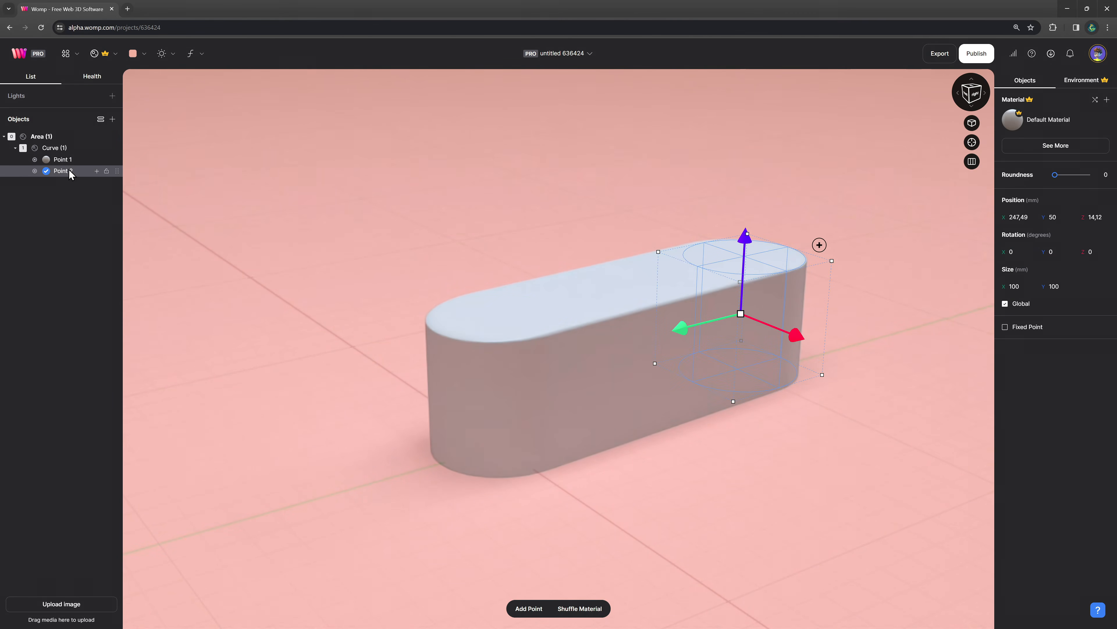
{"action": "key", "text": "Delete"}
{"action": "left_click", "coordinate": [66, 162]}
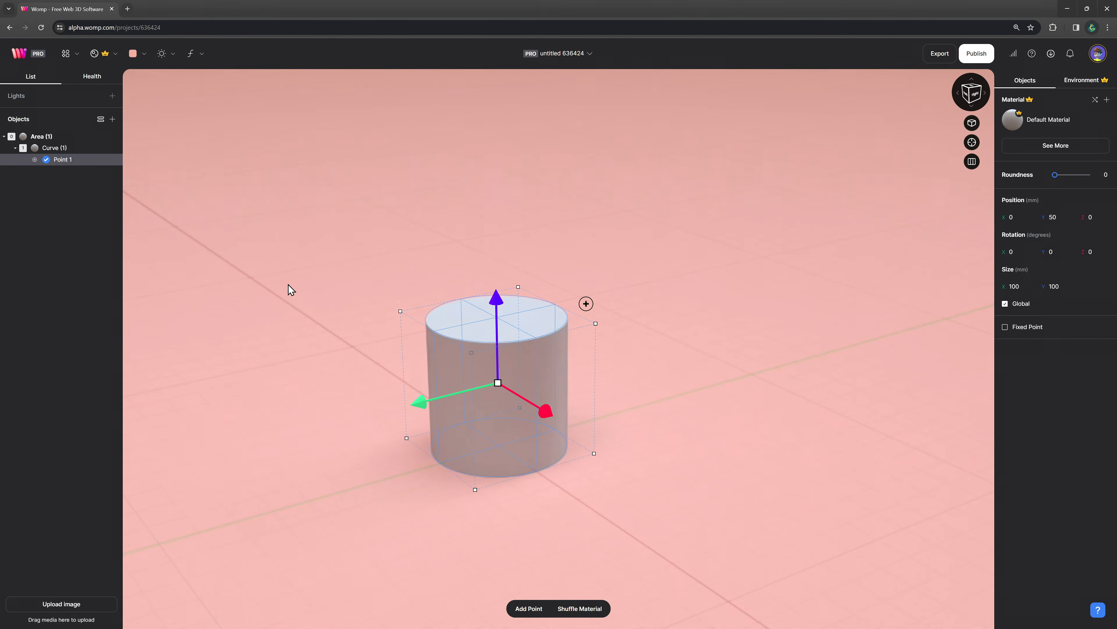
Step: Raise Point 1 above the ground and flatten it into a disc about 14.12 mm high, positioned at about Y 67.87 mm
{"action": "scroll", "coordinate": [288, 285], "scroll_direction": "up", "scroll_amount": 2}
{"action": "middle_click_drag", "start_coordinate": [261, 276], "coordinate": [286, 265]}
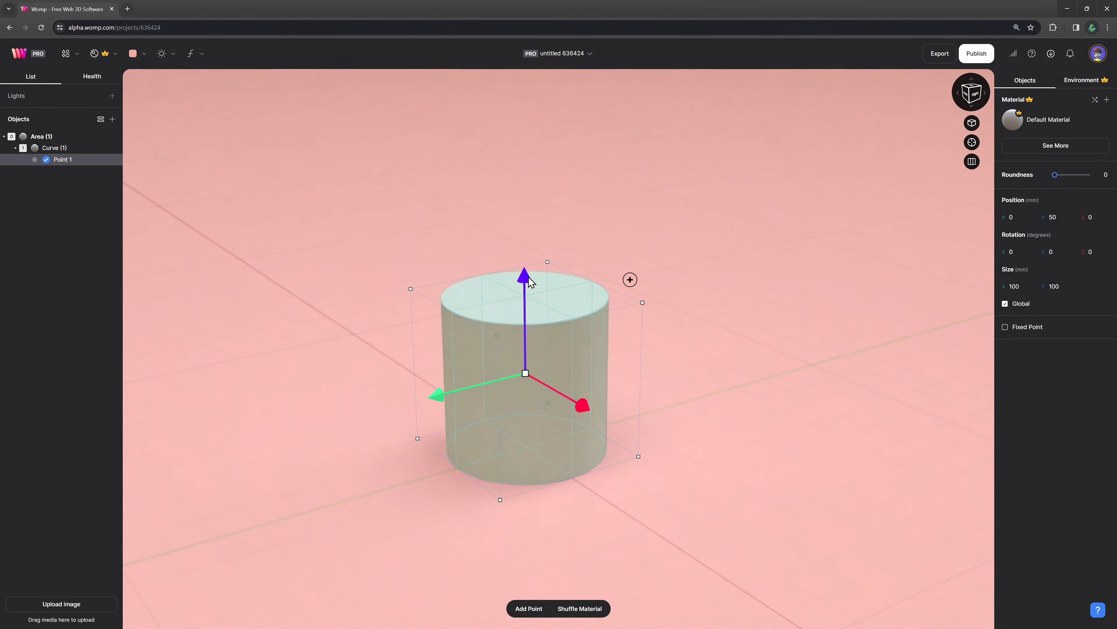
{"action": "left_click_drag", "start_coordinate": [530, 281], "coordinate": [903, 277]}
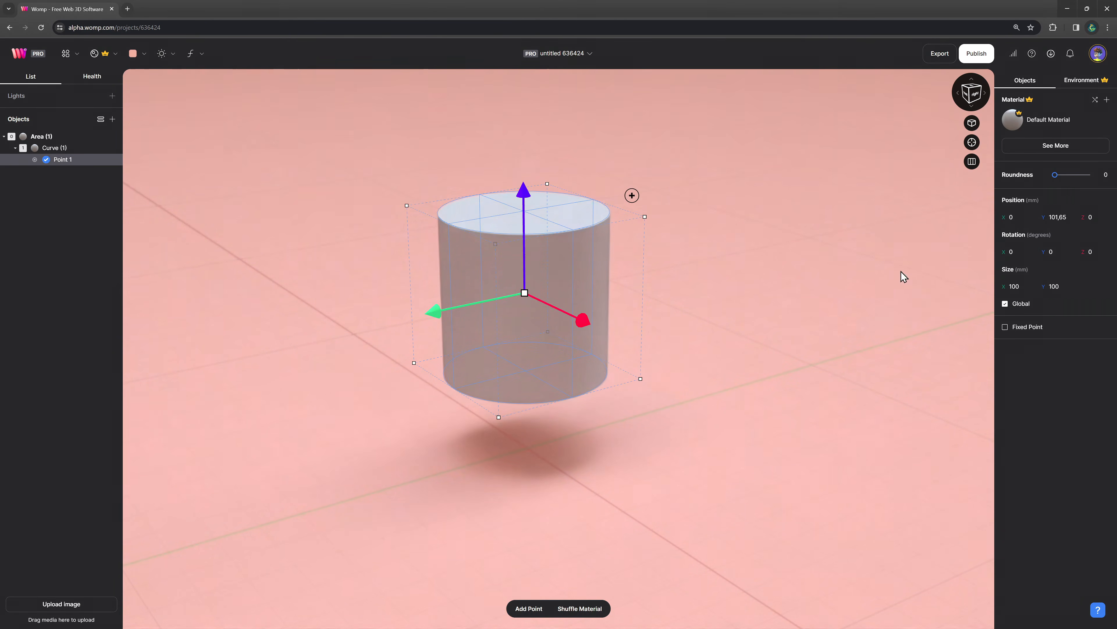
{"action": "left_click_drag", "start_coordinate": [854, 304], "coordinate": [794, 306]}
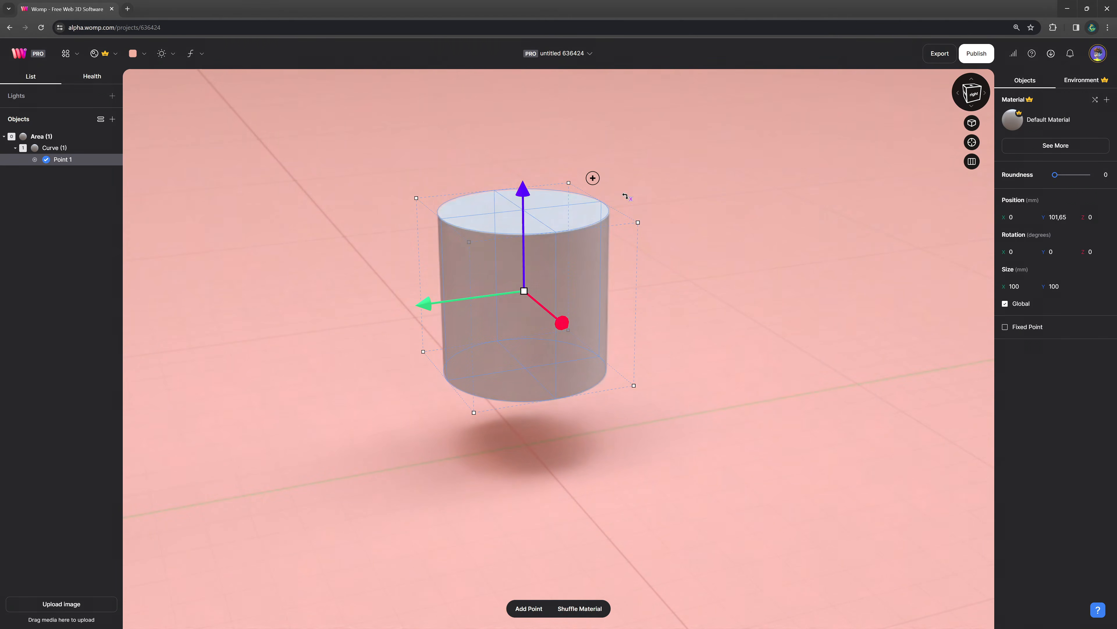
{"action": "left_click_drag", "start_coordinate": [556, 232], "coordinate": [555, 353]}
{"action": "left_click_drag", "start_coordinate": [528, 316], "coordinate": [528, 302]}
Step: Give the disc a dark purple material, color 331147 with roughness 56.2, and set its roundness to 65
{"action": "left_click", "coordinate": [1040, 128]}
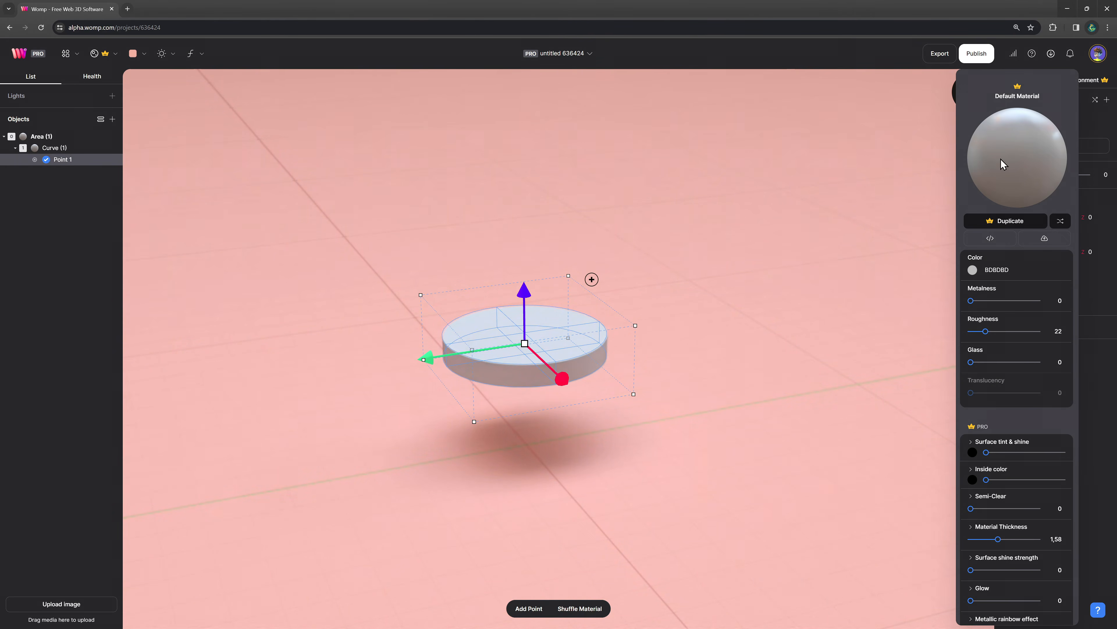
{"action": "left_click", "coordinate": [973, 270]}
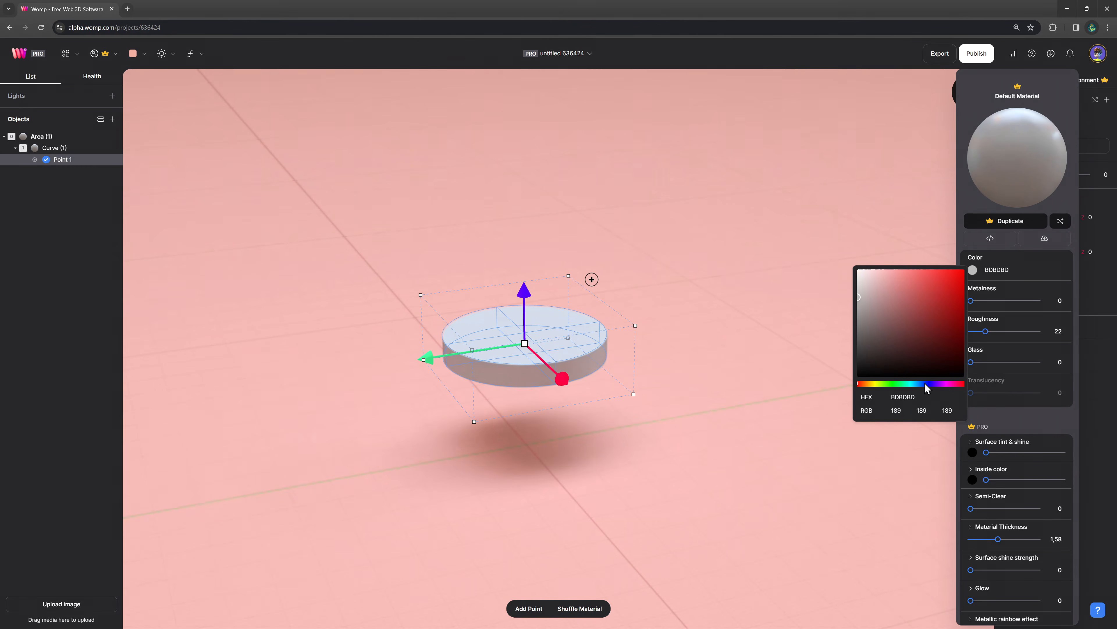
{"action": "left_click_drag", "start_coordinate": [928, 387], "coordinate": [944, 386]}
{"action": "left_click", "coordinate": [946, 352]}
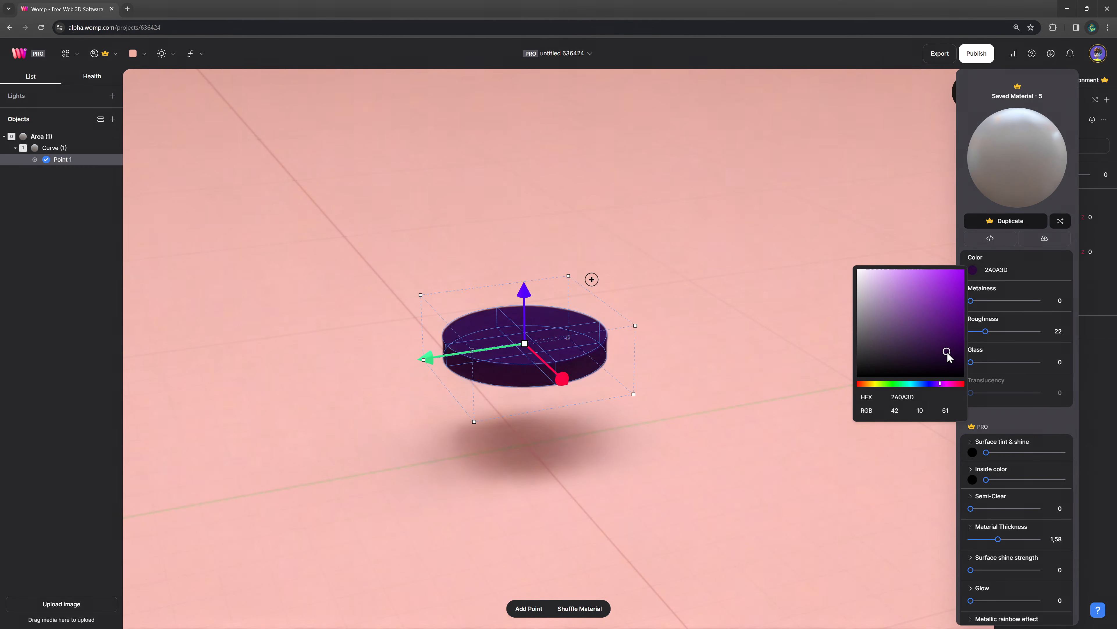
{"action": "left_click", "coordinate": [1088, 299]}
{"action": "left_click_drag", "start_coordinate": [1056, 175], "coordinate": [1076, 176]}
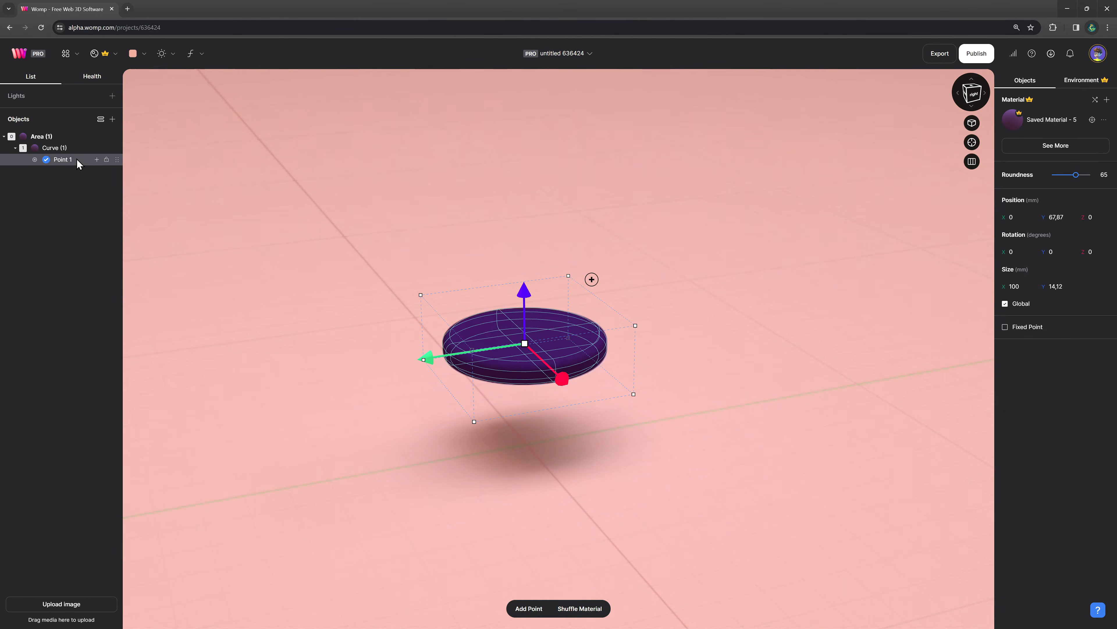
Step: Duplicate the disc upward to about Y 146.74 mm and enlarge the copy to about 128.36 mm wide and 18.13 mm high
{"action": "left_click_drag", "start_coordinate": [527, 294], "coordinate": [518, 178], "text": "alt"}
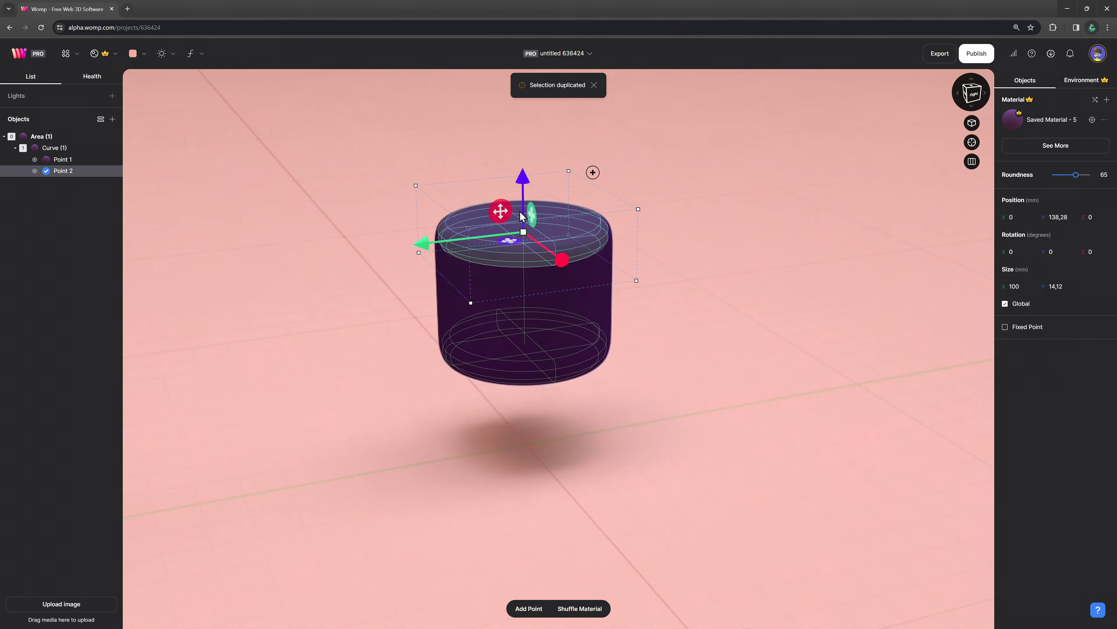
{"action": "left_click_drag", "start_coordinate": [524, 233], "coordinate": [539, 254]}
{"action": "left_click_drag", "start_coordinate": [523, 181], "coordinate": [523, 169]}
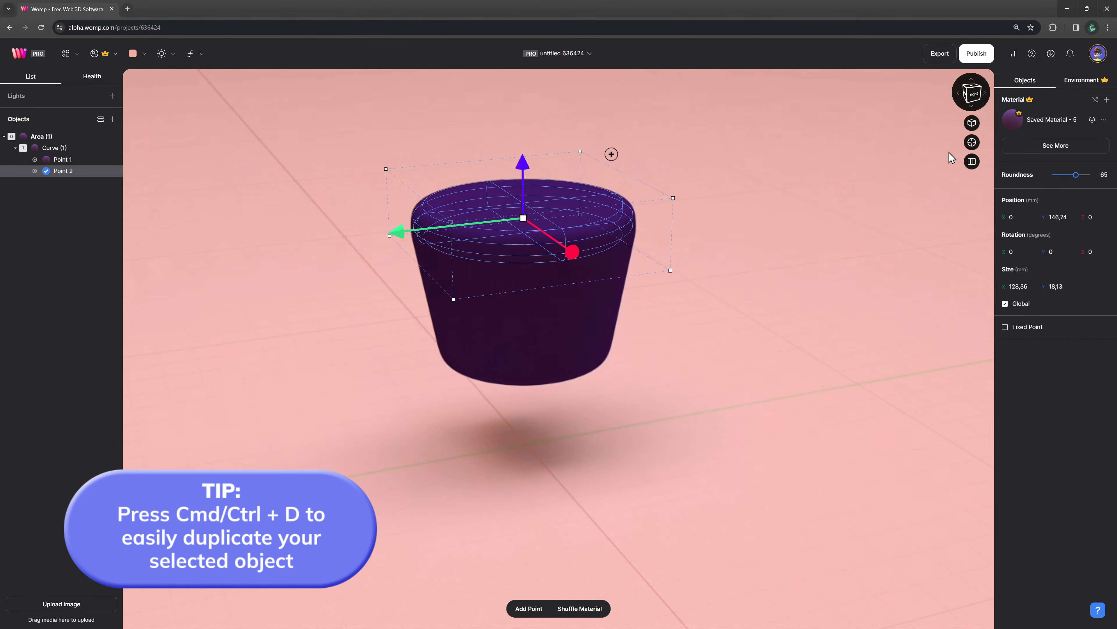
Step: Duplicate the upper disc's material and recolor the copy bright pink, F73DF6
{"action": "left_click", "coordinate": [1045, 127]}
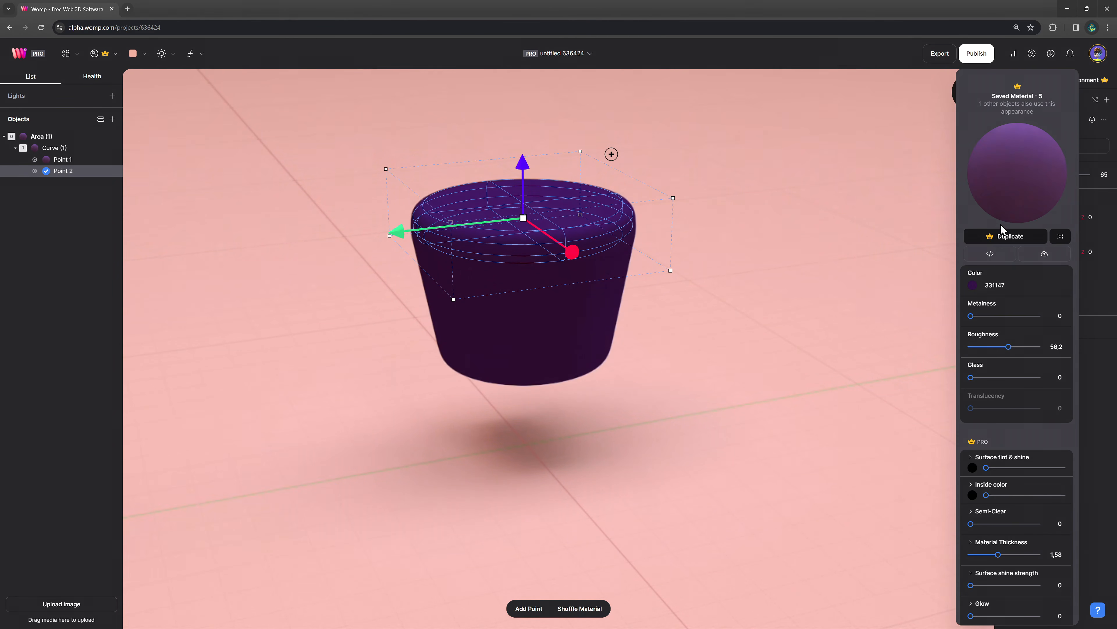
{"action": "left_click", "coordinate": [1009, 237]}
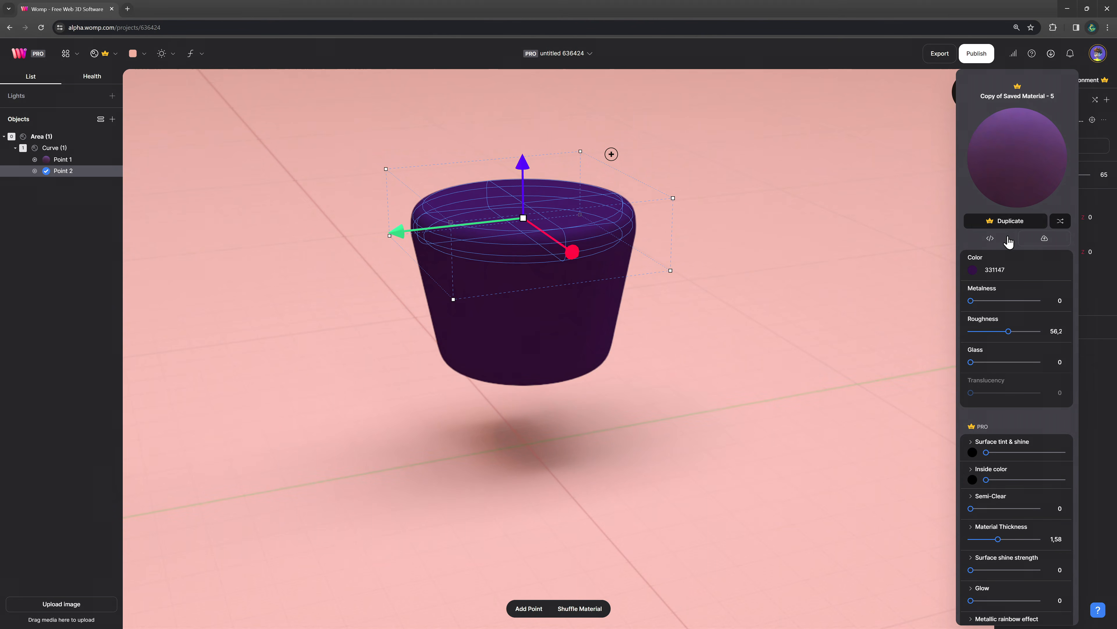
{"action": "left_click", "coordinate": [973, 270]}
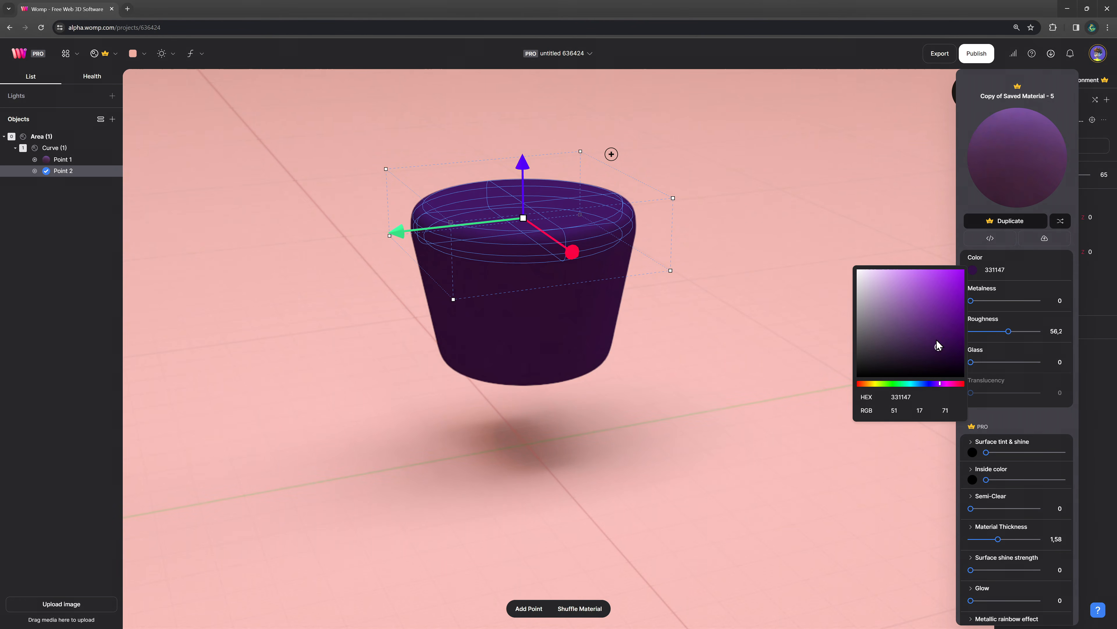
{"action": "left_click_drag", "start_coordinate": [937, 339], "coordinate": [938, 272]}
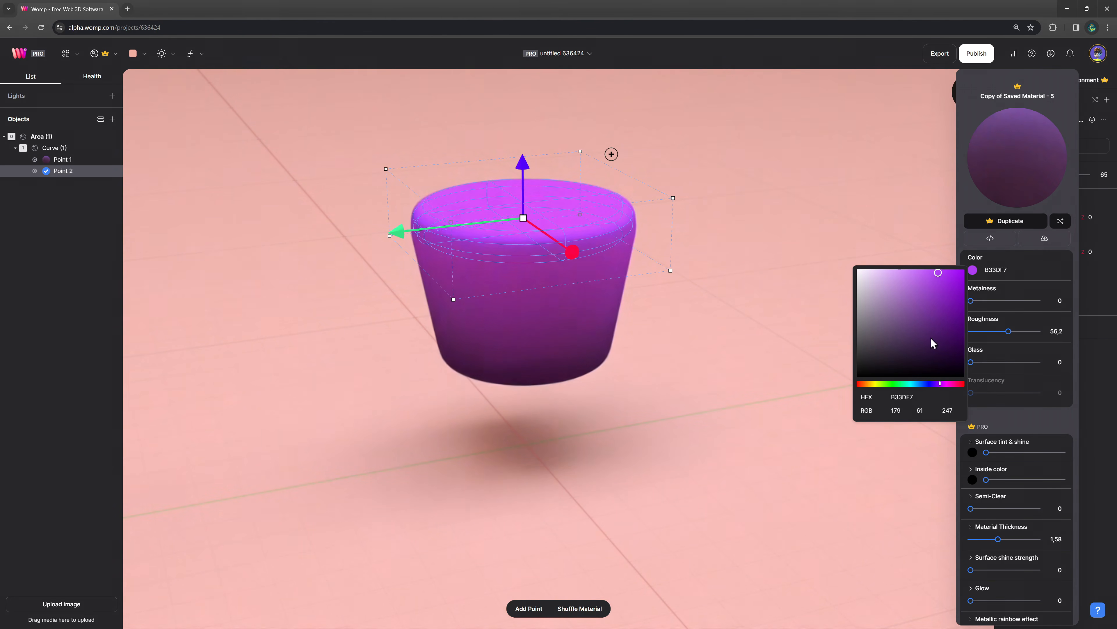
{"action": "left_click", "coordinate": [945, 384]}
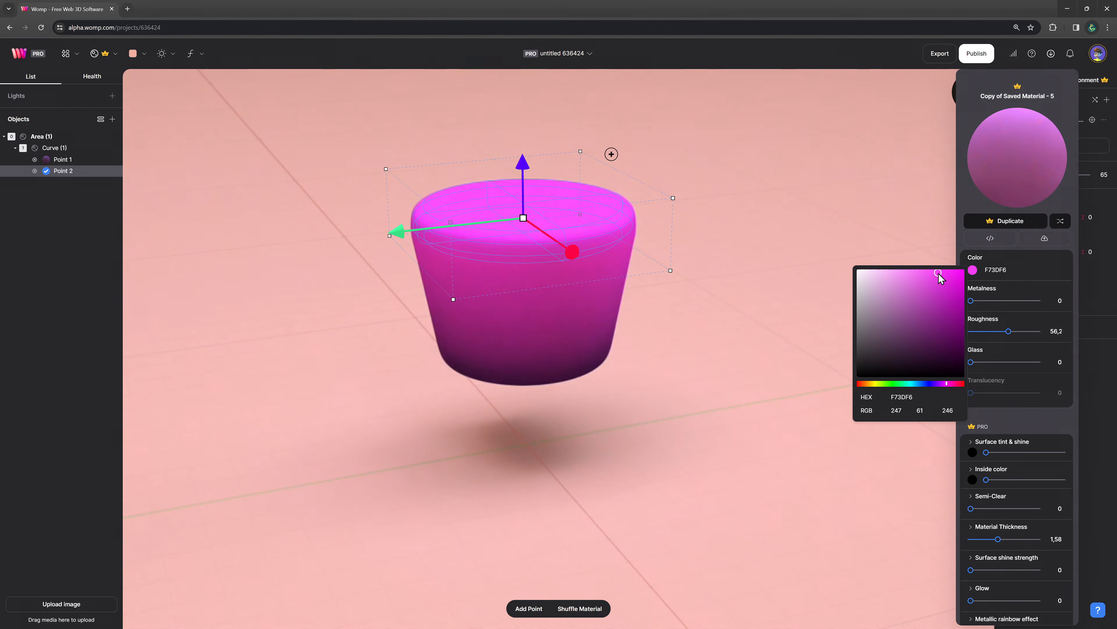
{"action": "left_click", "coordinate": [704, 218]}
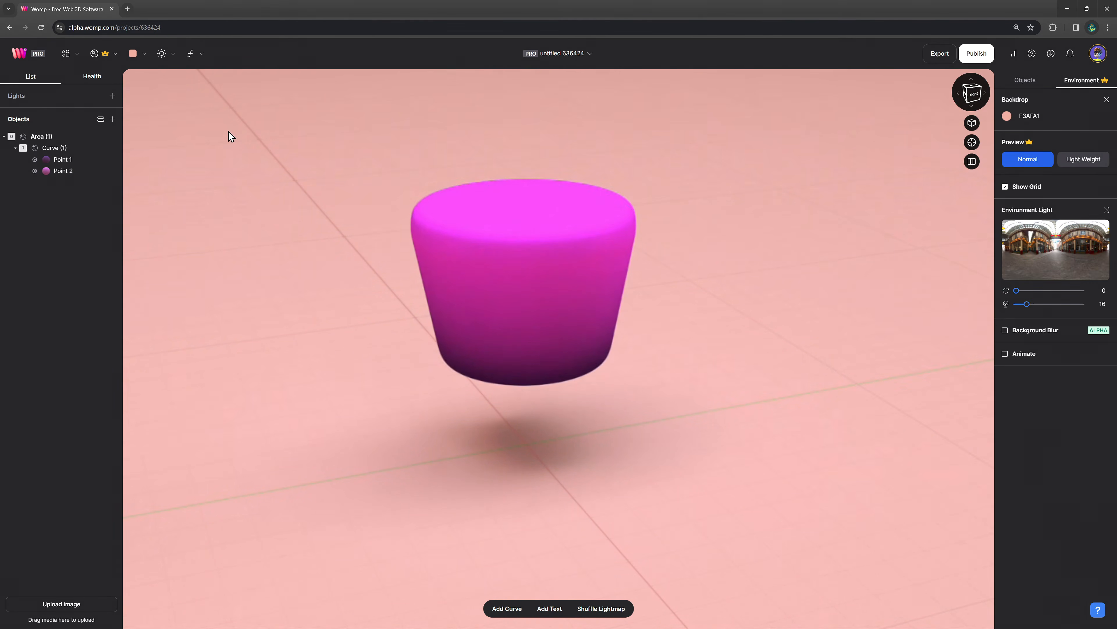
Step: Add a cylinder to the pot's area and raise it to about Y 143.3 mm
{"action": "left_click", "coordinate": [58, 137]}
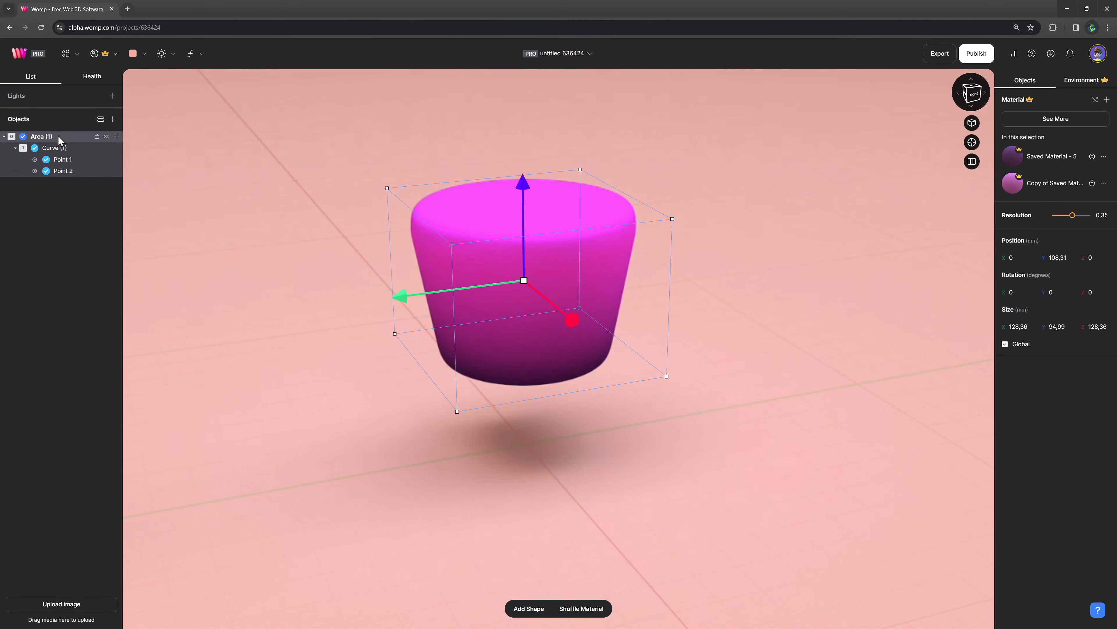
{"action": "left_click", "coordinate": [68, 57]}
{"action": "left_click", "coordinate": [80, 102]}
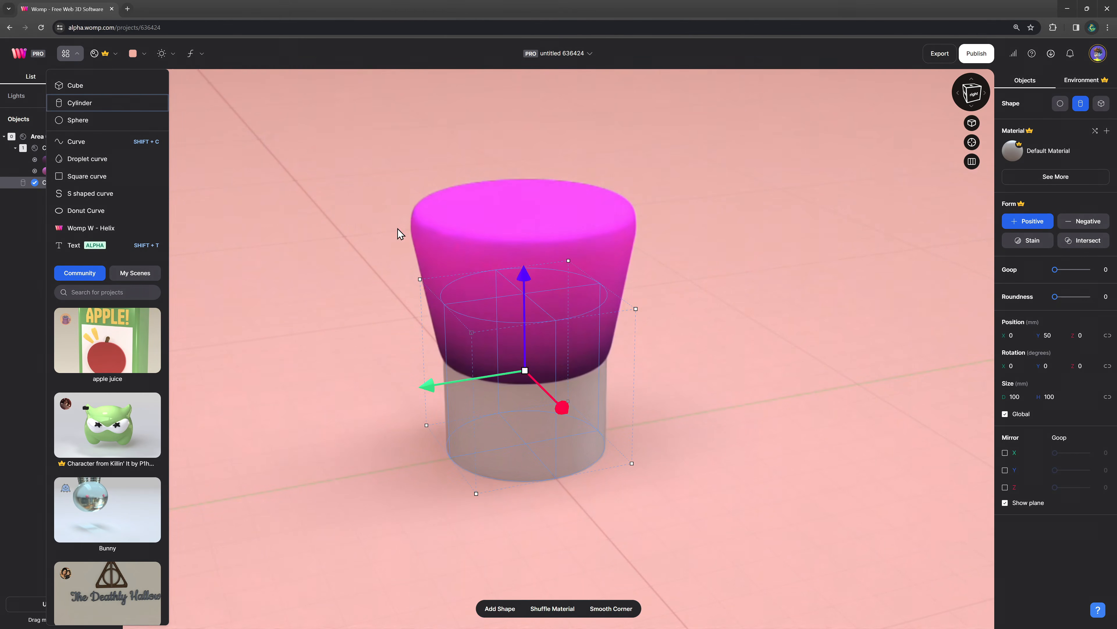
{"action": "left_click_drag", "start_coordinate": [531, 281], "coordinate": [521, 117]}
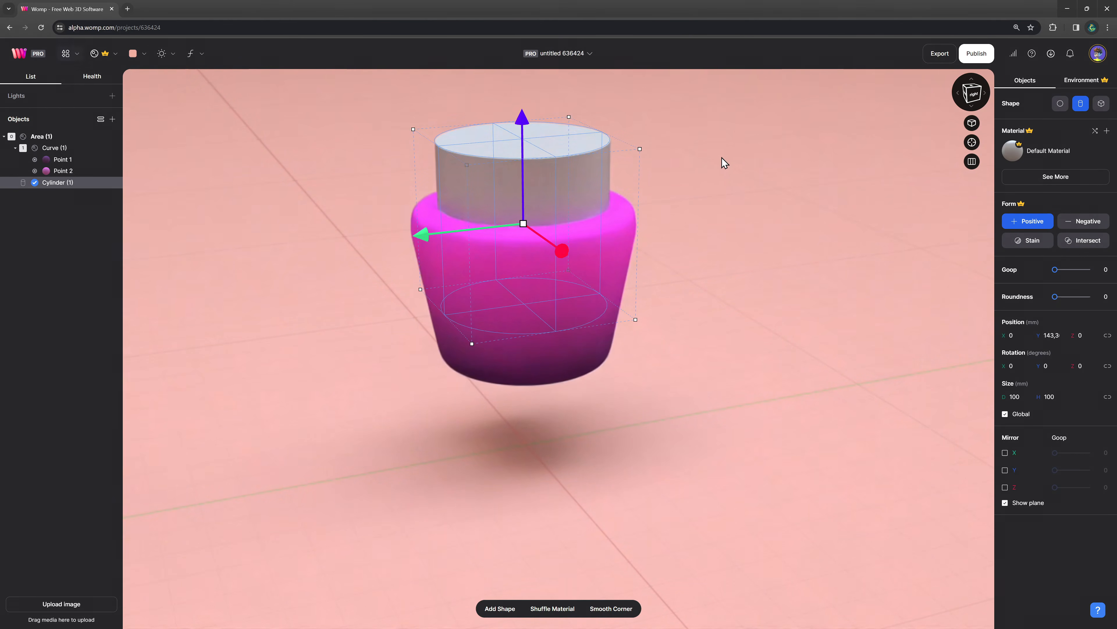
Step: Shape the cylinder into a rim about 134.5 mm in diameter and 20.3 mm high, at about Y 152.8 mm
{"action": "left_click_drag", "start_coordinate": [539, 303], "coordinate": [558, 335]}
{"action": "left_click_drag", "start_coordinate": [586, 218], "coordinate": [586, 304]}
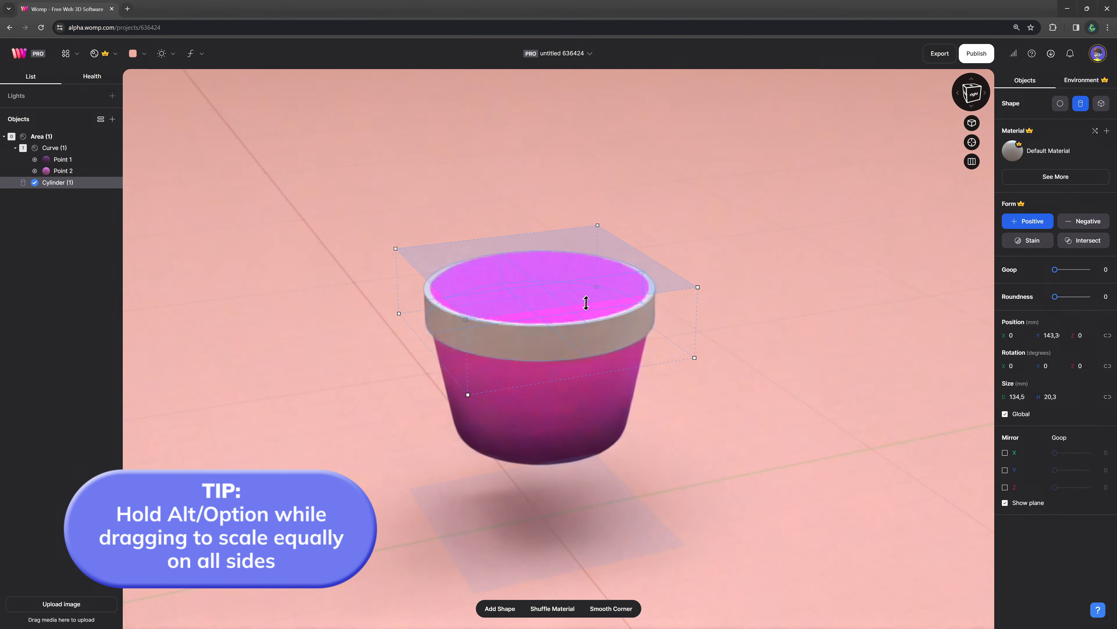
{"action": "left_click_drag", "start_coordinate": [547, 260], "coordinate": [546, 244]}
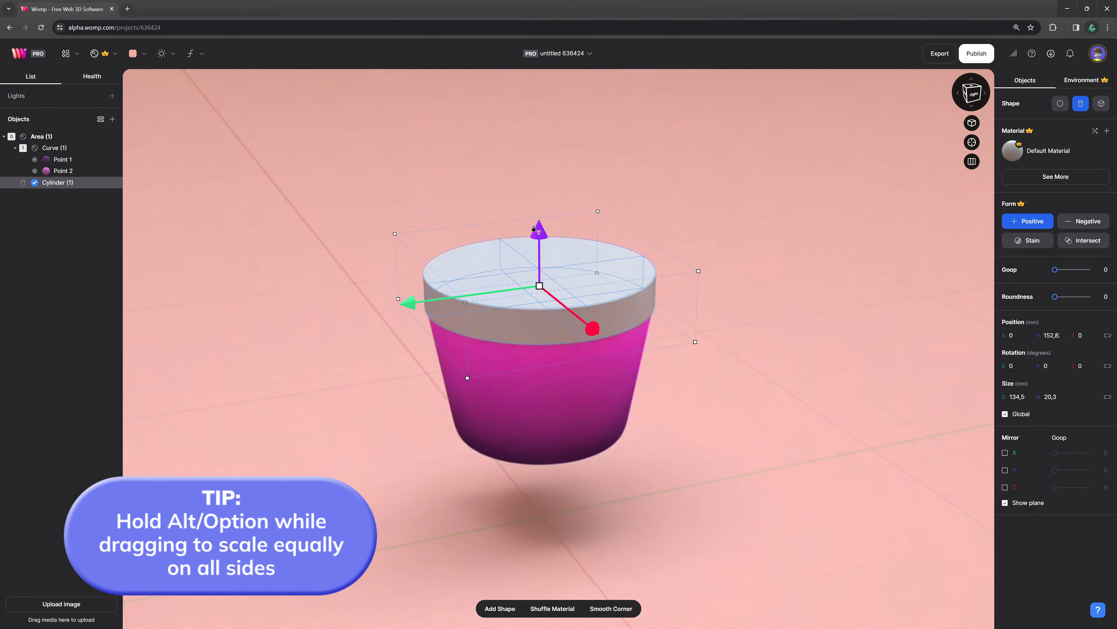
Step: Apply the recently used bright pink material, FF3CFD, to the rim cylinder
{"action": "left_click", "coordinate": [100, 54]}
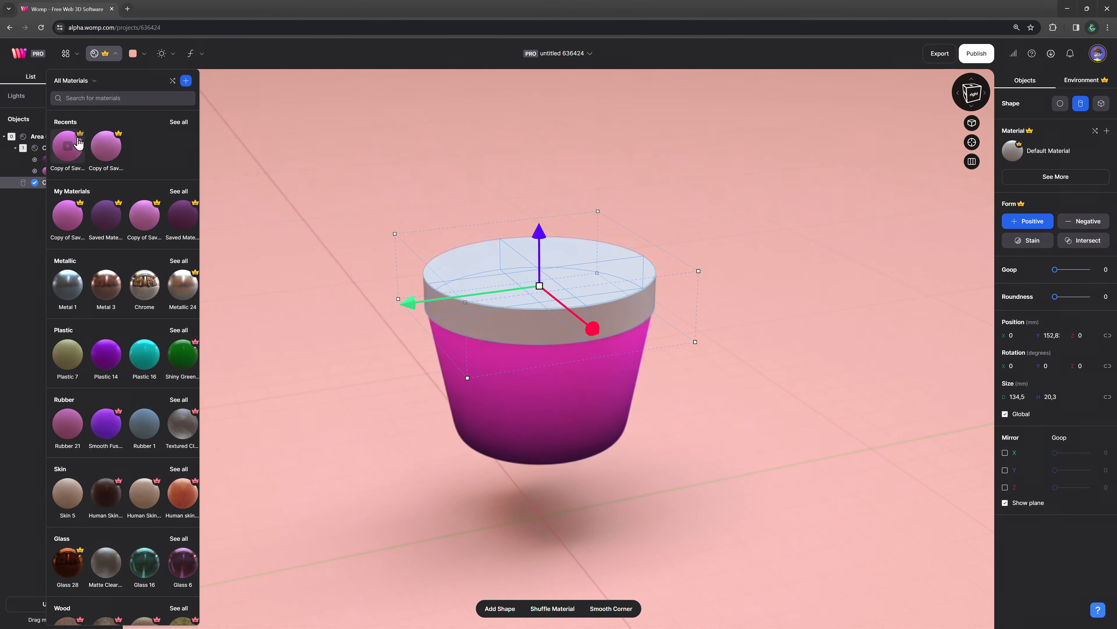
{"action": "left_click", "coordinate": [68, 150]}
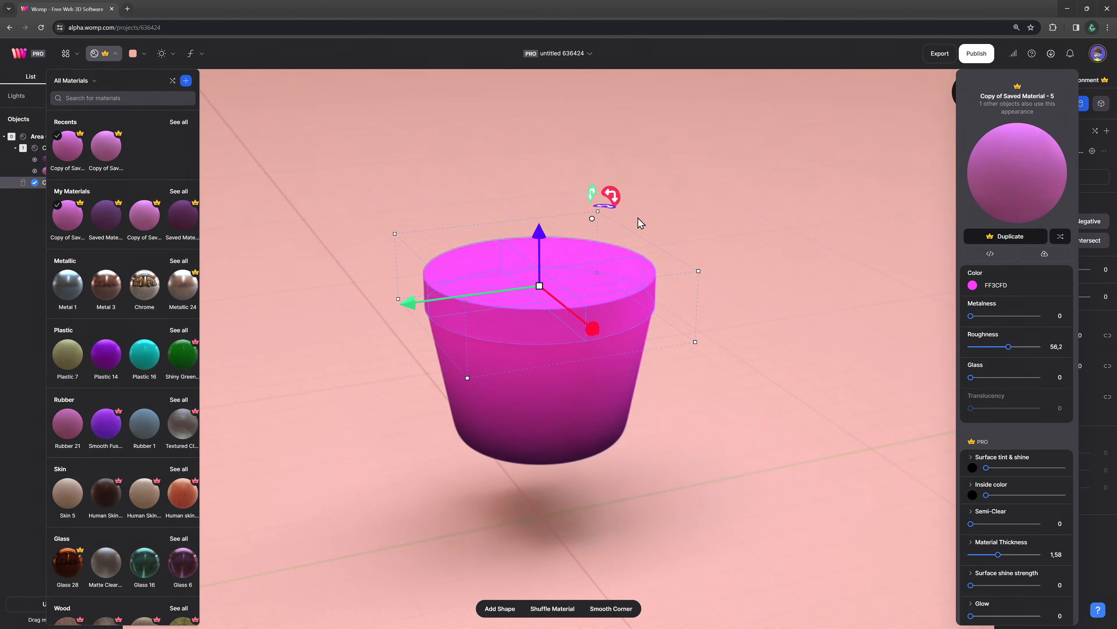
{"action": "left_click", "coordinate": [755, 254]}
{"action": "left_click", "coordinate": [631, 292]}
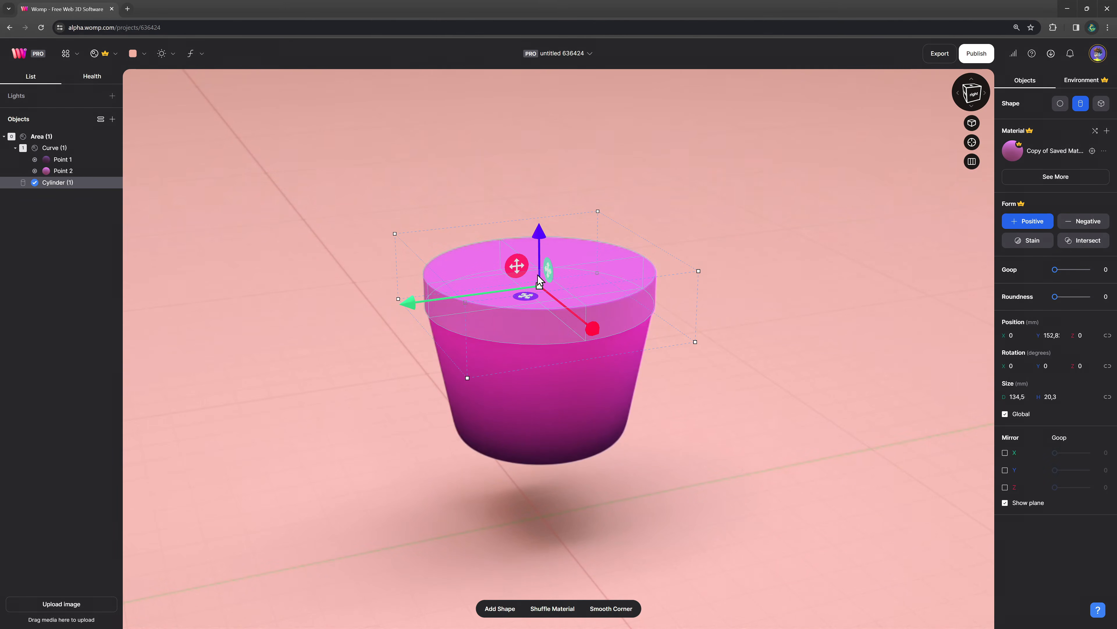
Step: Enlarge the rim to about 147.6 mm in diameter and 22.28 mm high, and slightly round its edges
{"action": "left_click_drag", "start_coordinate": [542, 288], "coordinate": [570, 279]}
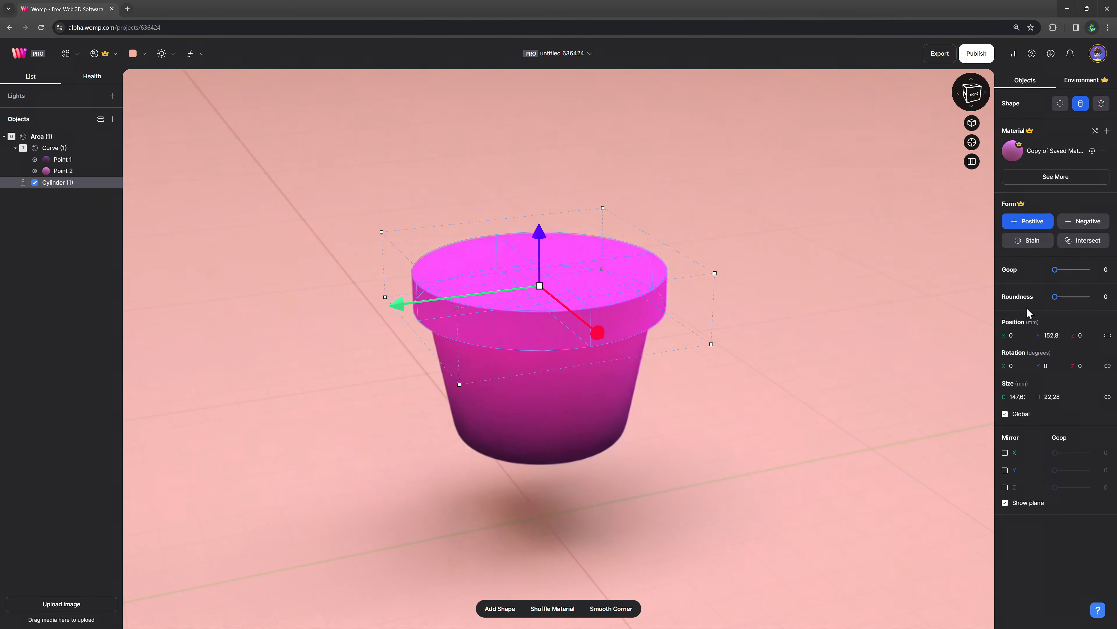
{"action": "left_click_drag", "start_coordinate": [1056, 297], "coordinate": [1069, 297]}
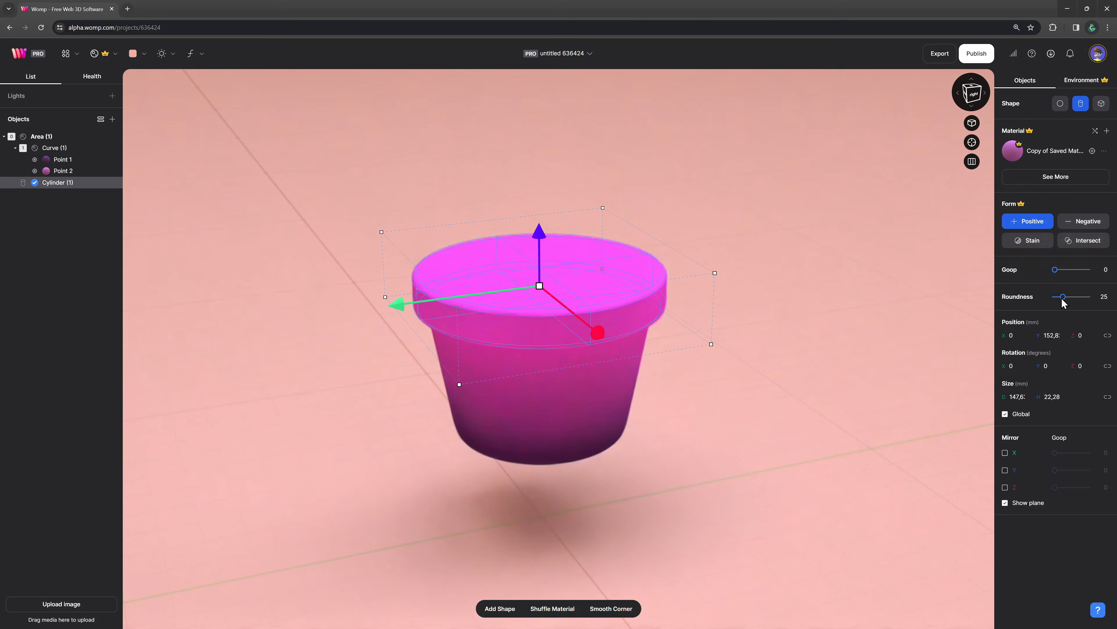
{"action": "left_click", "coordinate": [755, 406]}
{"action": "right_click_drag", "start_coordinate": [755, 396], "coordinate": [772, 408]}
Step: Duplicate the pot's body curve and turn the copy into a negative shape
{"action": "left_click", "coordinate": [66, 148]}
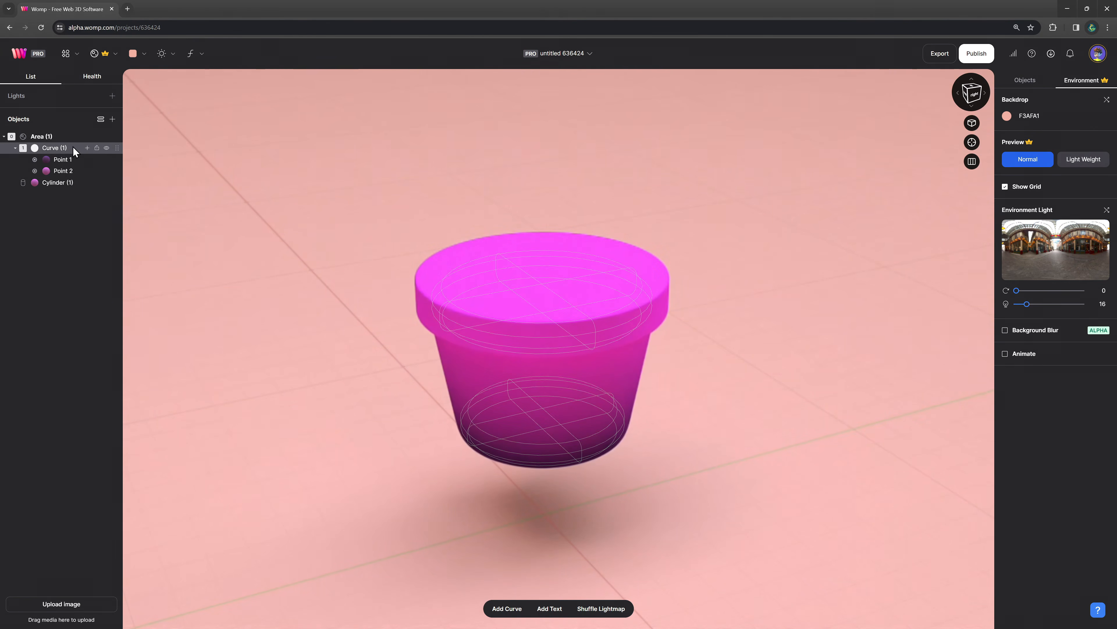
{"action": "key", "text": "ctrl+v"}
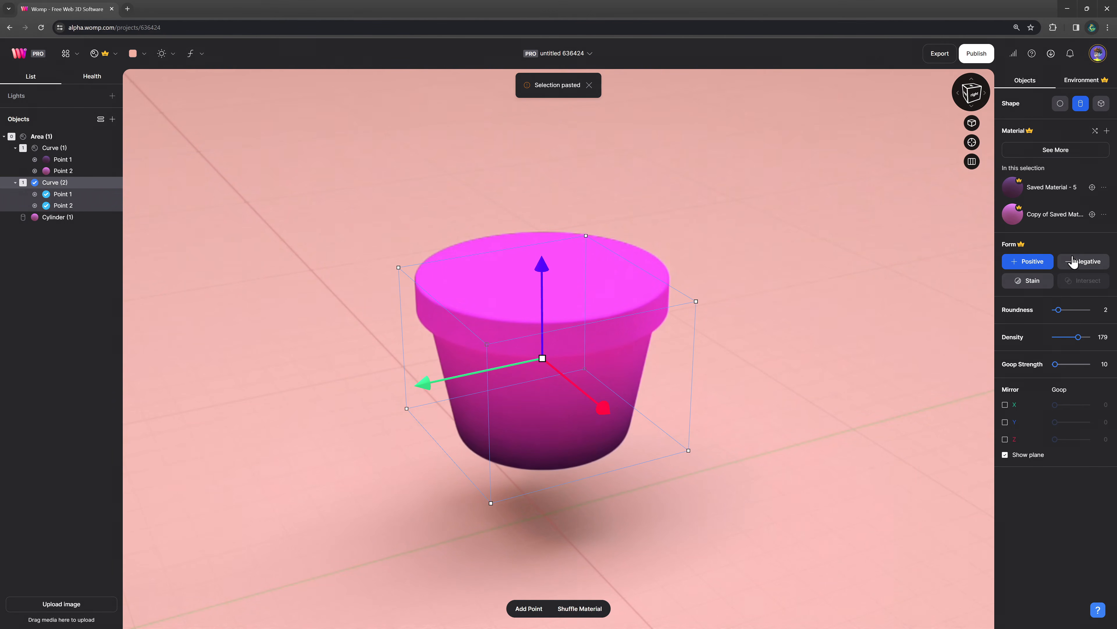
{"action": "left_click", "coordinate": [1086, 263]}
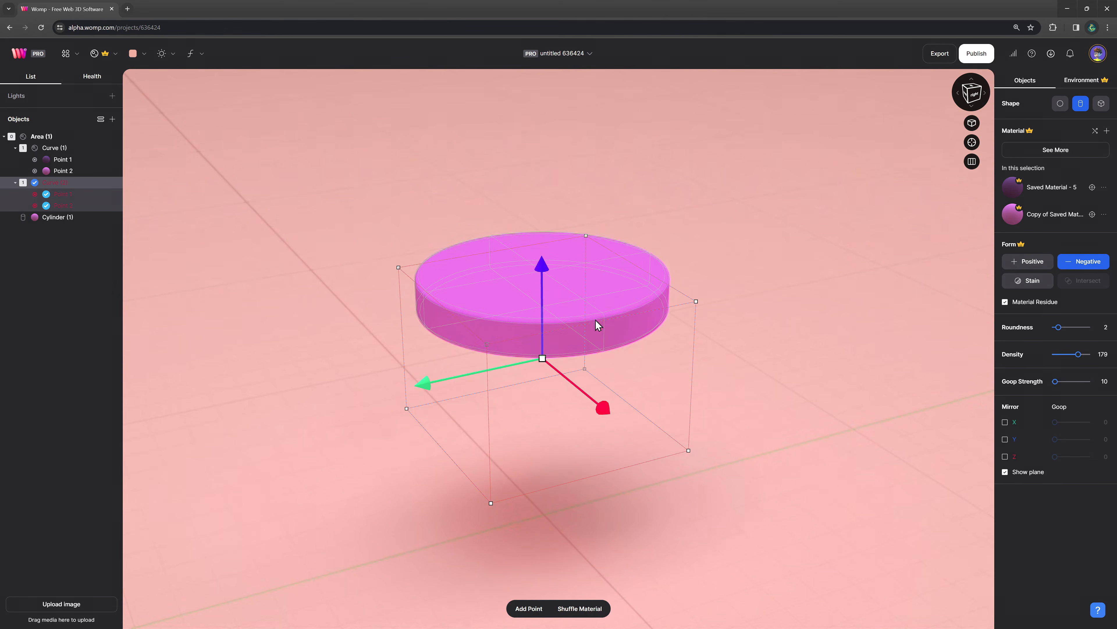
{"action": "mouse_move", "coordinate": [536, 282]}
{"action": "left_mouse_down"}
{"action": "mouse_move", "coordinate": [538, 207]}
{"action": "mouse_move", "coordinate": [536, 284]}
{"action": "left_mouse_up"}
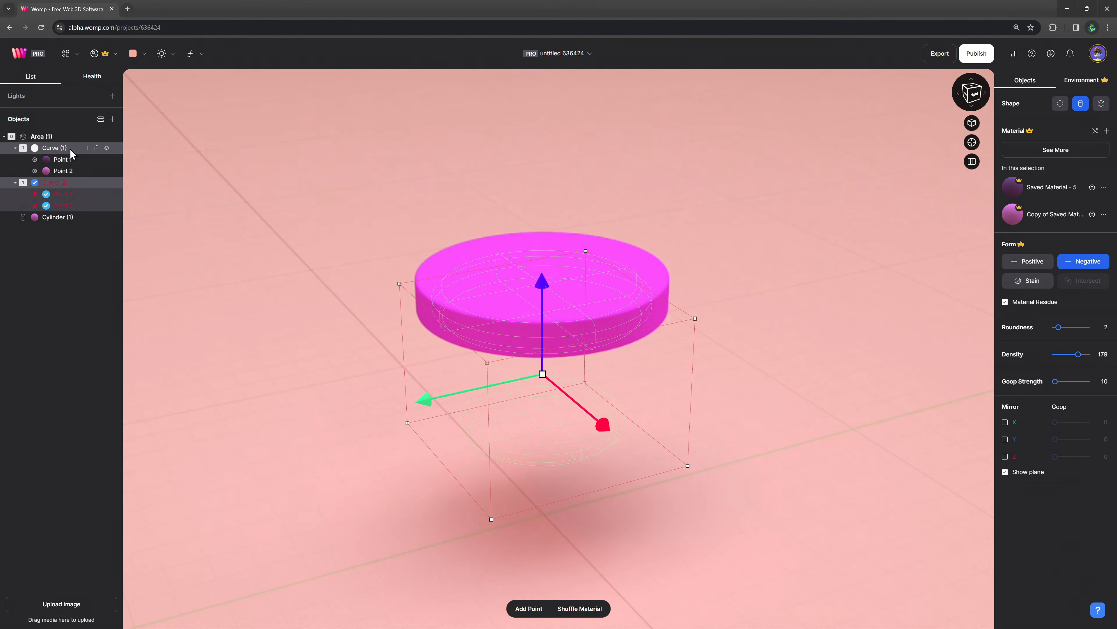
Step: Reorder the negative curve below the rim cylinder and raise it to hollow out the pot while leaving a closed bottom
{"action": "left_click_drag", "start_coordinate": [64, 188], "coordinate": [61, 143]}
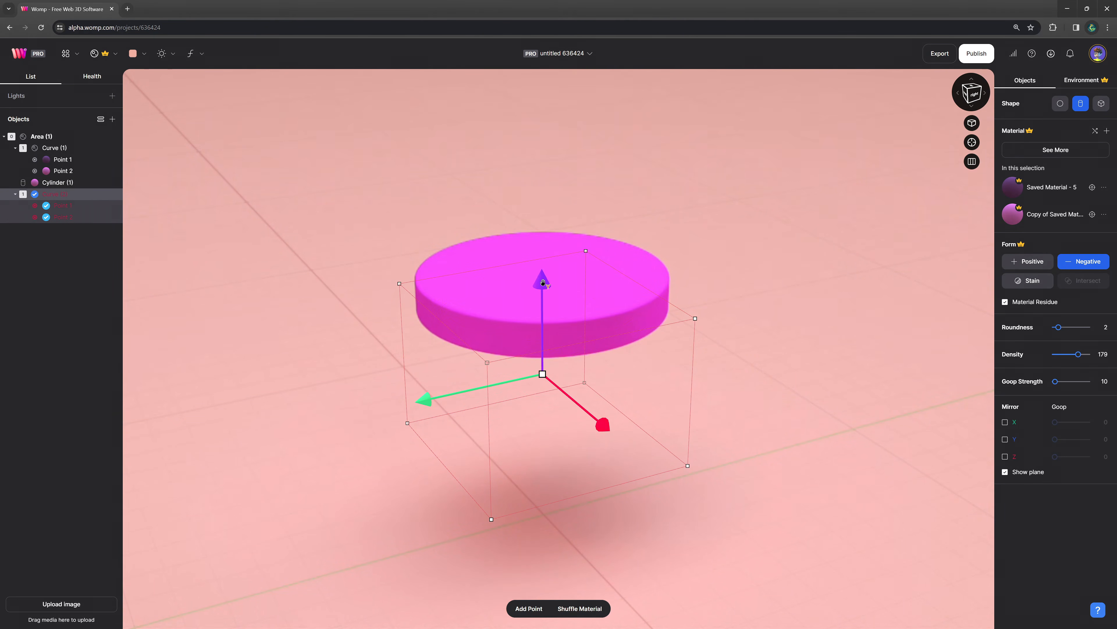
{"action": "left_click_drag", "start_coordinate": [542, 283], "coordinate": [539, 223]}
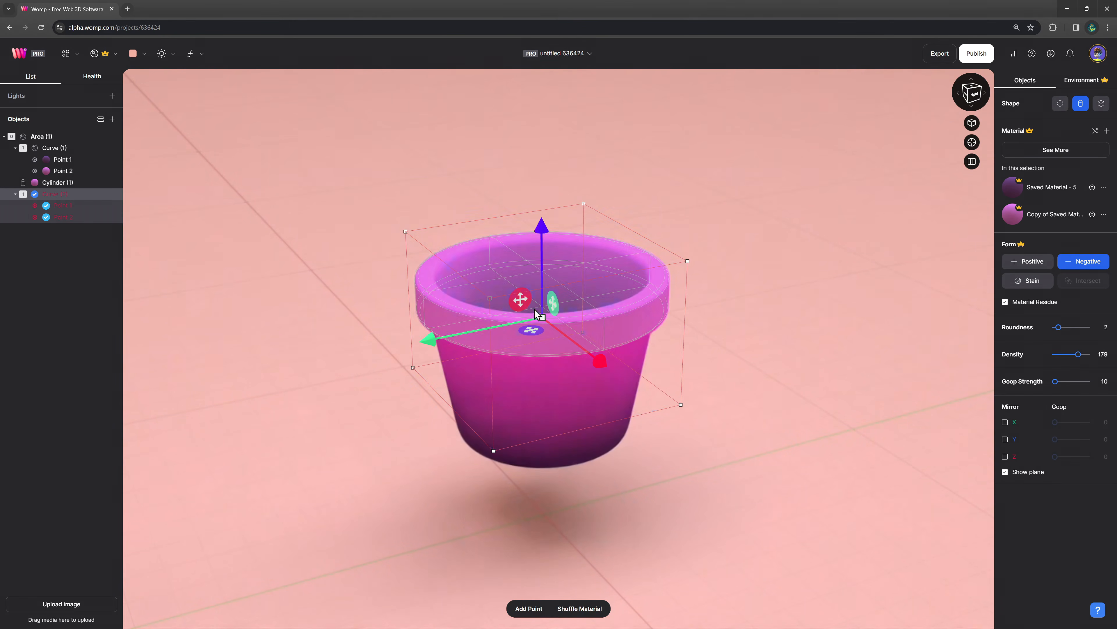
{"action": "left_click", "coordinate": [777, 286]}
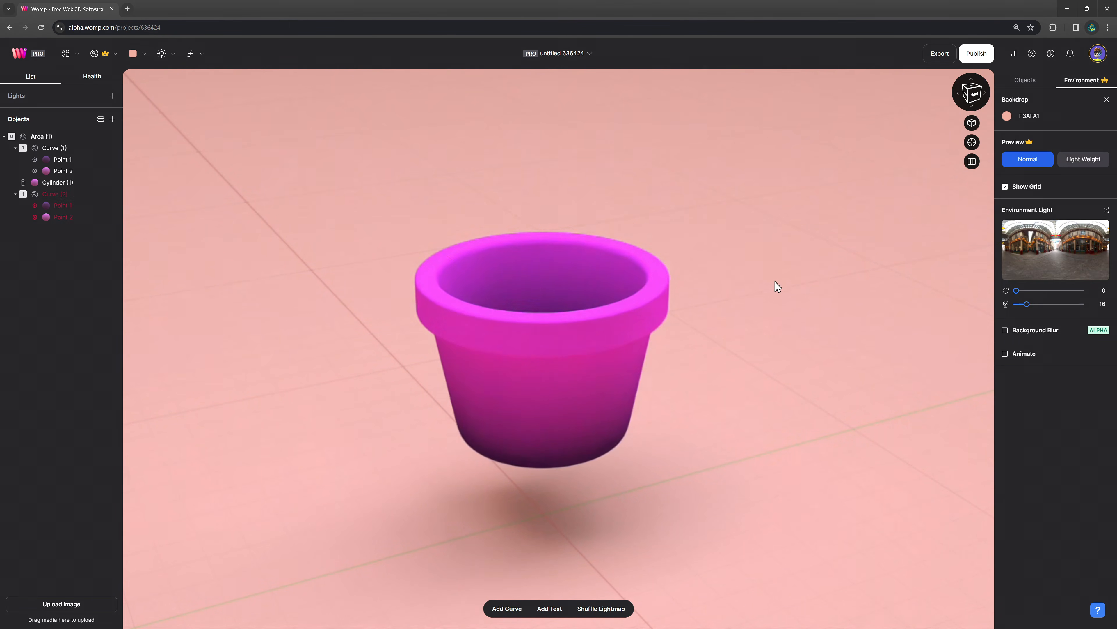
{"action": "left_click_drag", "start_coordinate": [769, 367], "coordinate": [720, 398]}
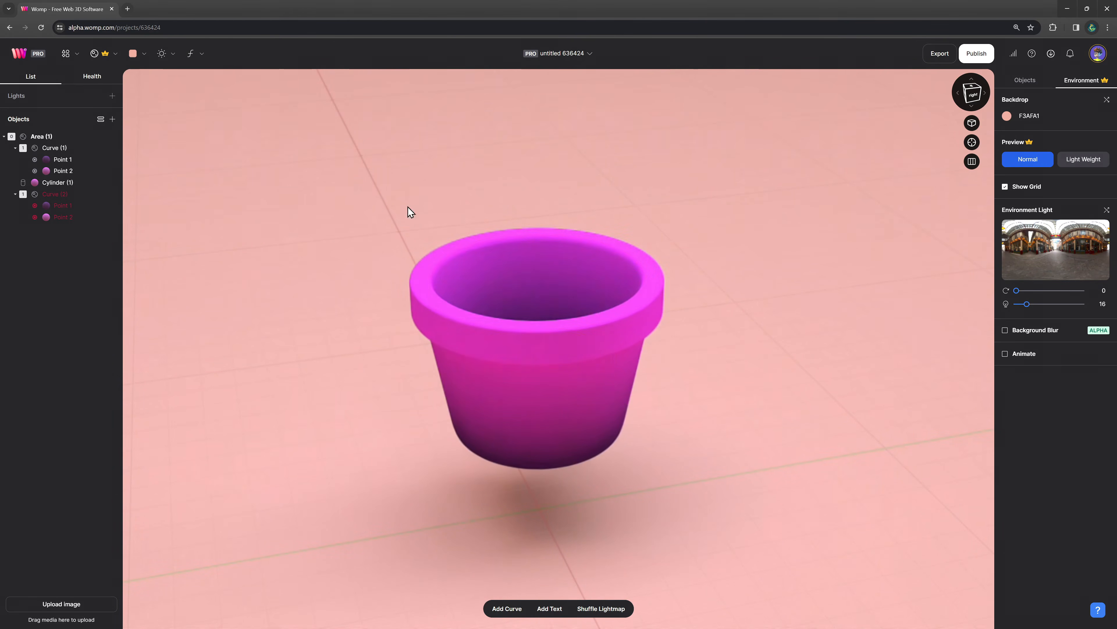
Step: Duplicate the original body curve again and place the copy in a separate area of its own
{"action": "left_click", "coordinate": [71, 148]}
{"action": "key", "text": "ctrl+v"}
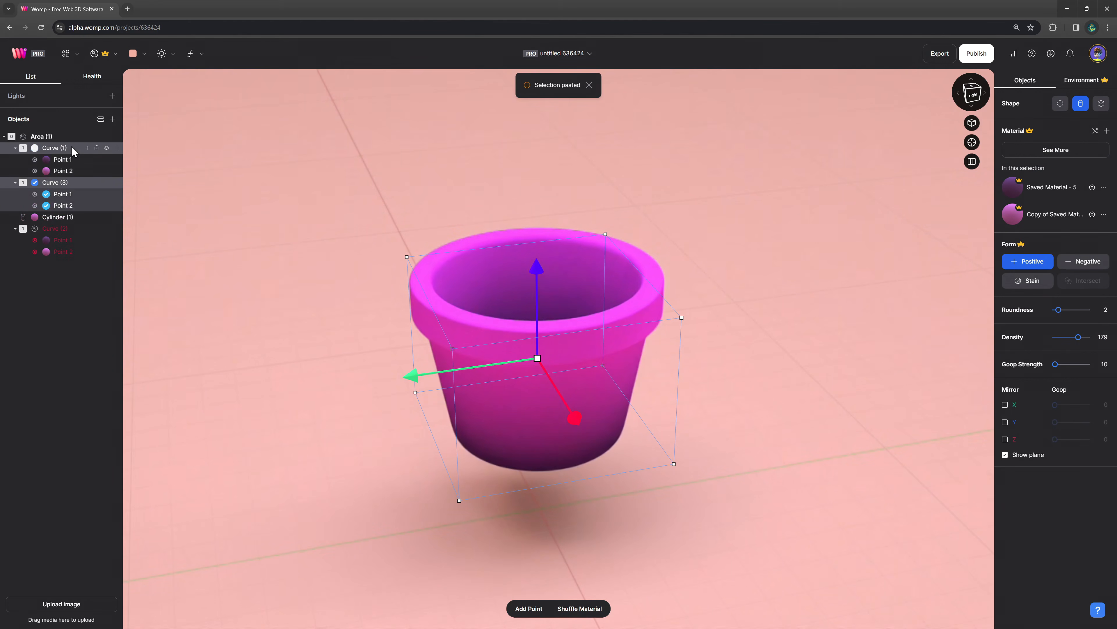
{"action": "left_click_drag", "start_coordinate": [63, 181], "coordinate": [62, 296]}
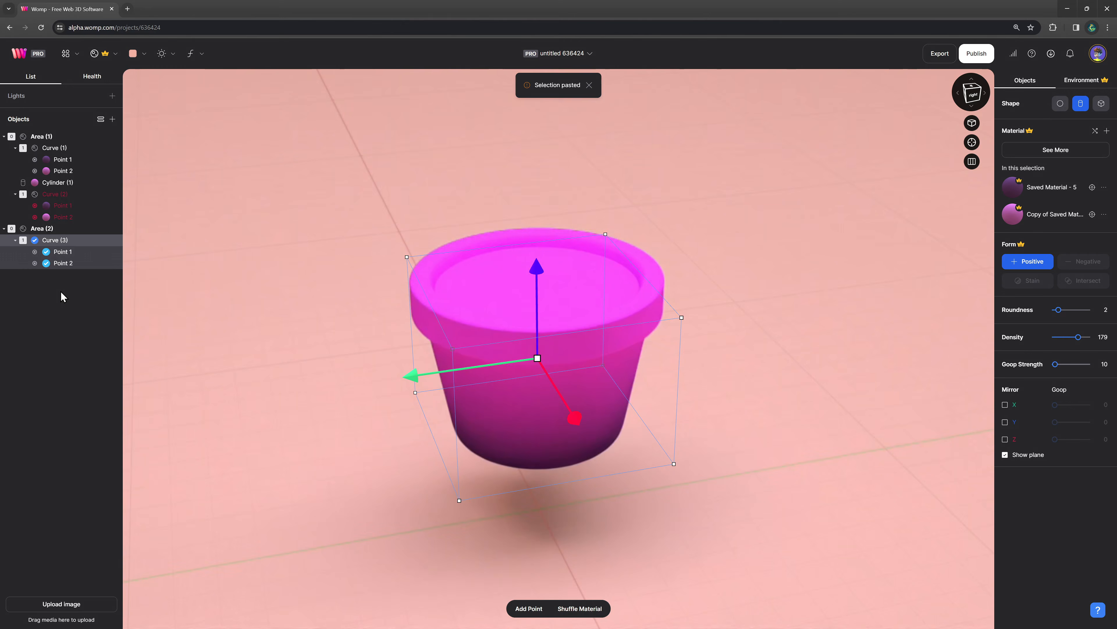
Step: Shrink the new curve to about 111 mm wide and 82 mm high and raise it just inside the pot's rim
{"action": "mouse_move", "coordinate": [536, 352]}
{"action": "left_click_drag", "start_coordinate": [540, 360], "coordinate": [526, 352]}
{"action": "left_click_drag", "start_coordinate": [530, 275], "coordinate": [530, 252]}
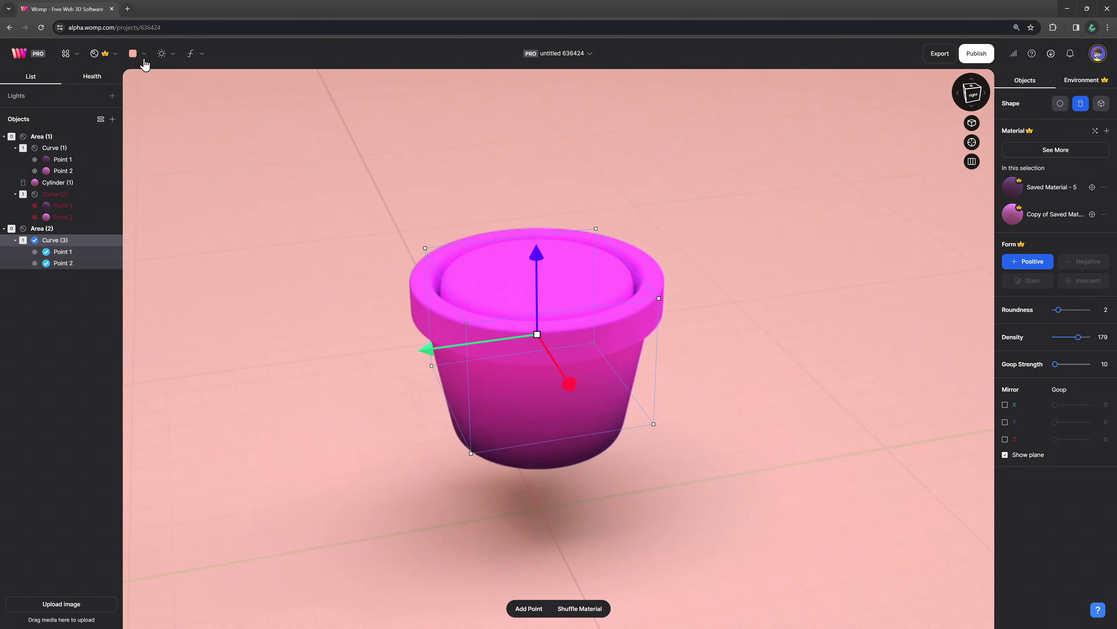
Step: Create a new material for the inner curve with brown color 8D6239 and roughness 37.5
{"action": "left_click", "coordinate": [96, 56]}
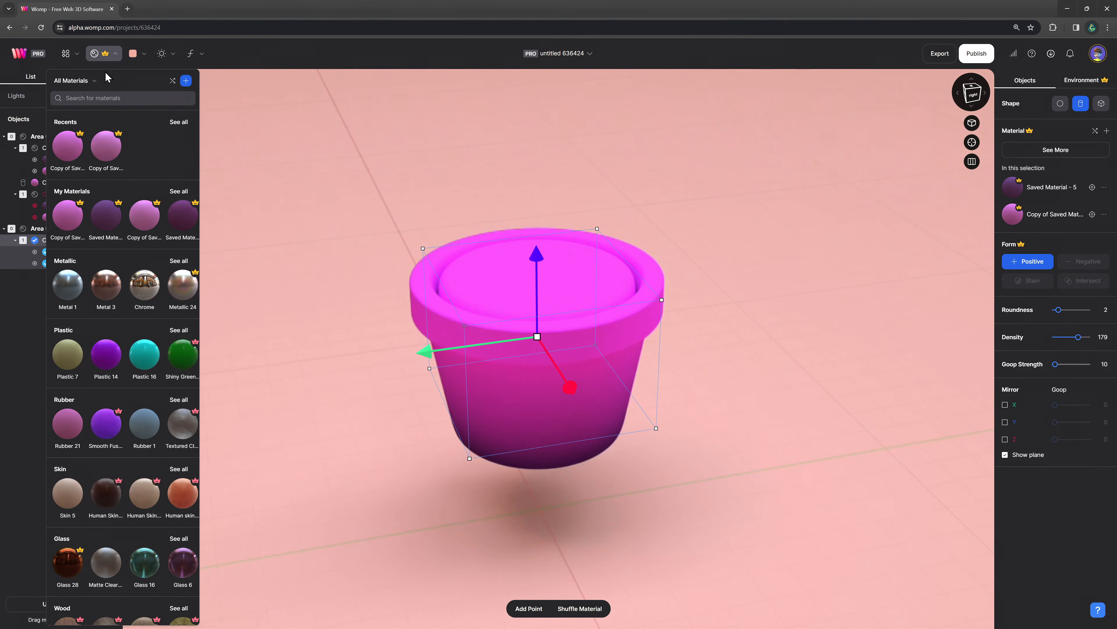
{"action": "left_click", "coordinate": [186, 82]}
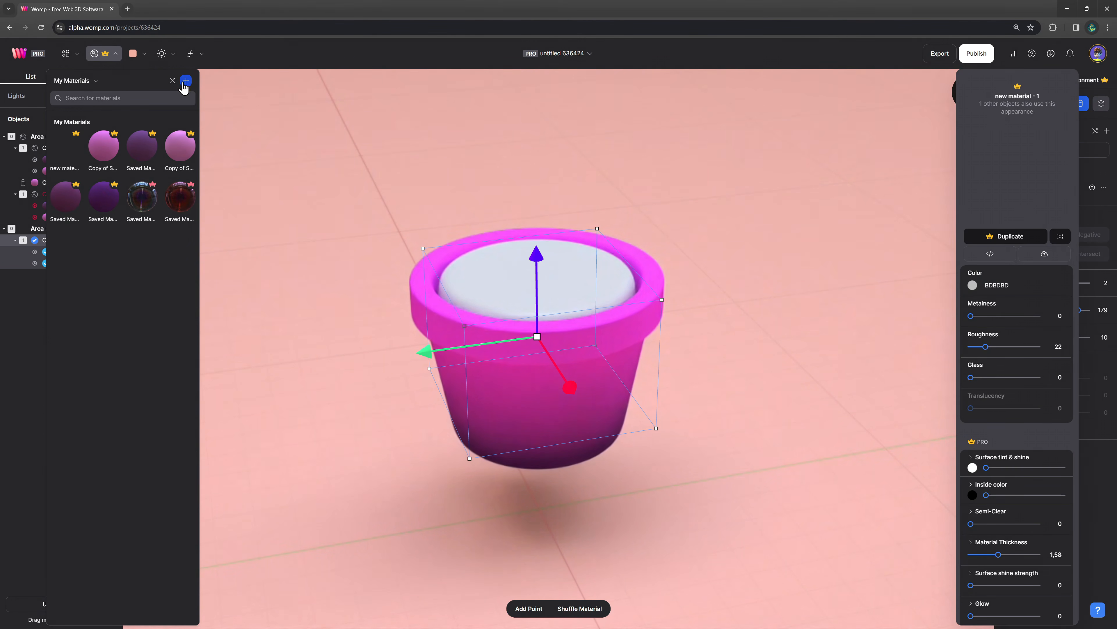
{"action": "left_click", "coordinate": [972, 286]}
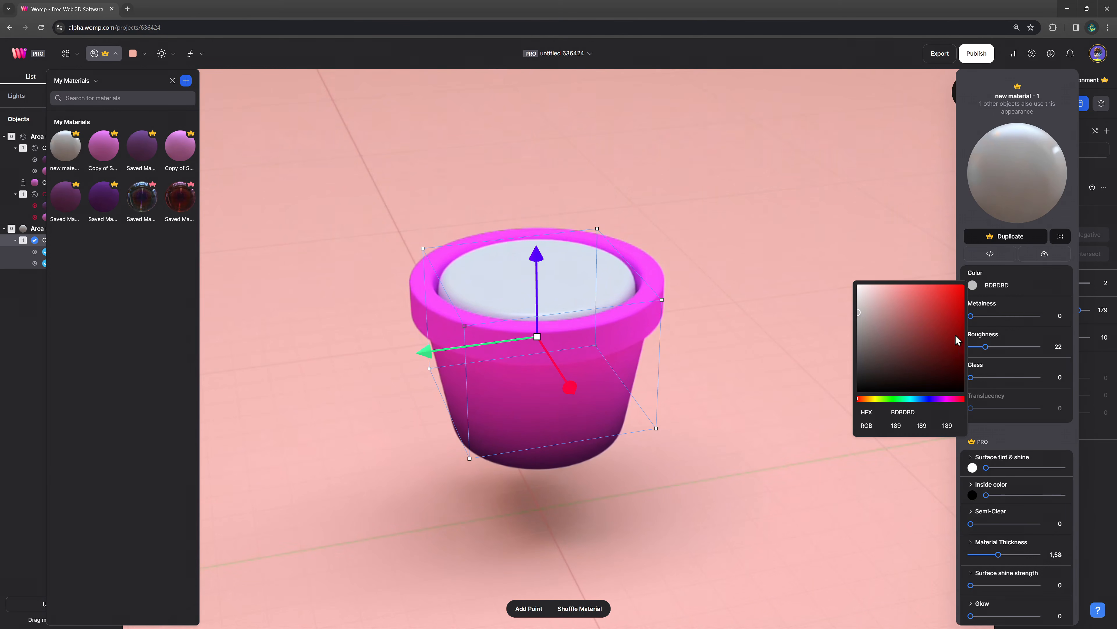
{"action": "left_click", "coordinate": [865, 398]}
{"action": "mouse_move", "coordinate": [907, 358]}
{"action": "left_mouse_down"}
{"action": "mouse_move", "coordinate": [949, 322]}
{"action": "mouse_move", "coordinate": [929, 333]}
{"action": "mouse_move", "coordinate": [996, 352]}
{"action": "left_mouse_up"}
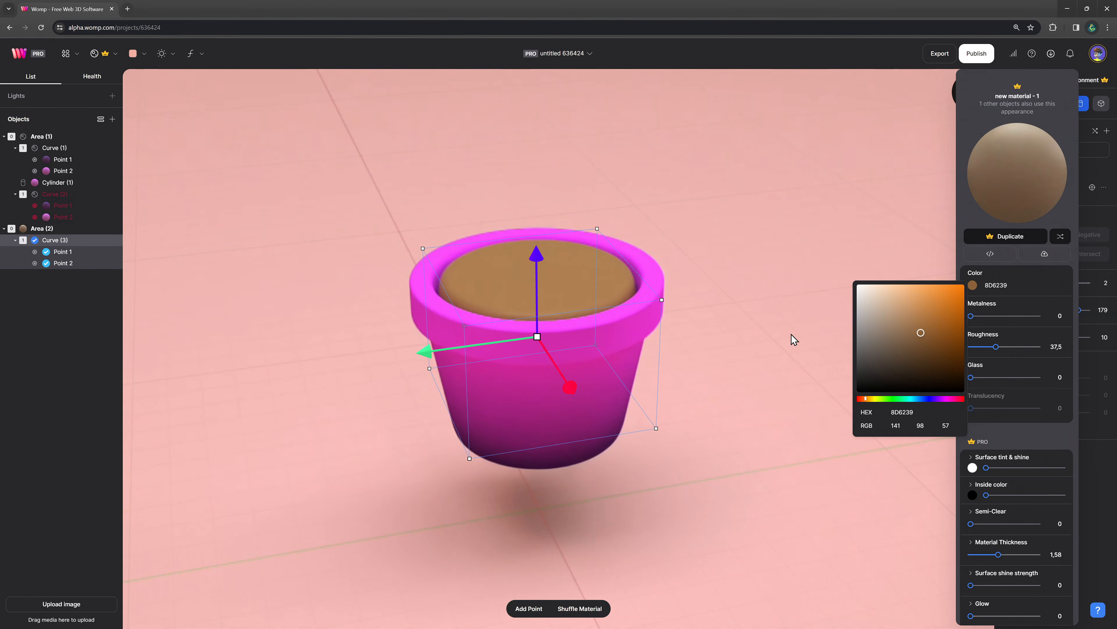
{"action": "left_click", "coordinate": [747, 366]}
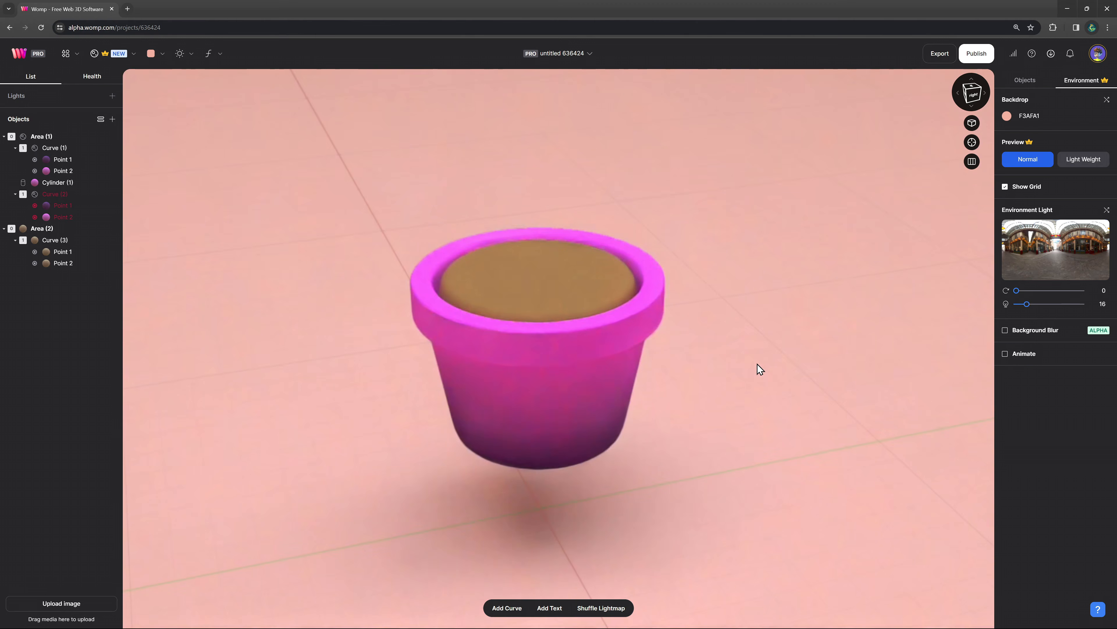
Step: Rename the pot's area as pot and the inner filling's area as dirt, and collapse the object list
{"action": "double_click", "coordinate": [67, 136]}
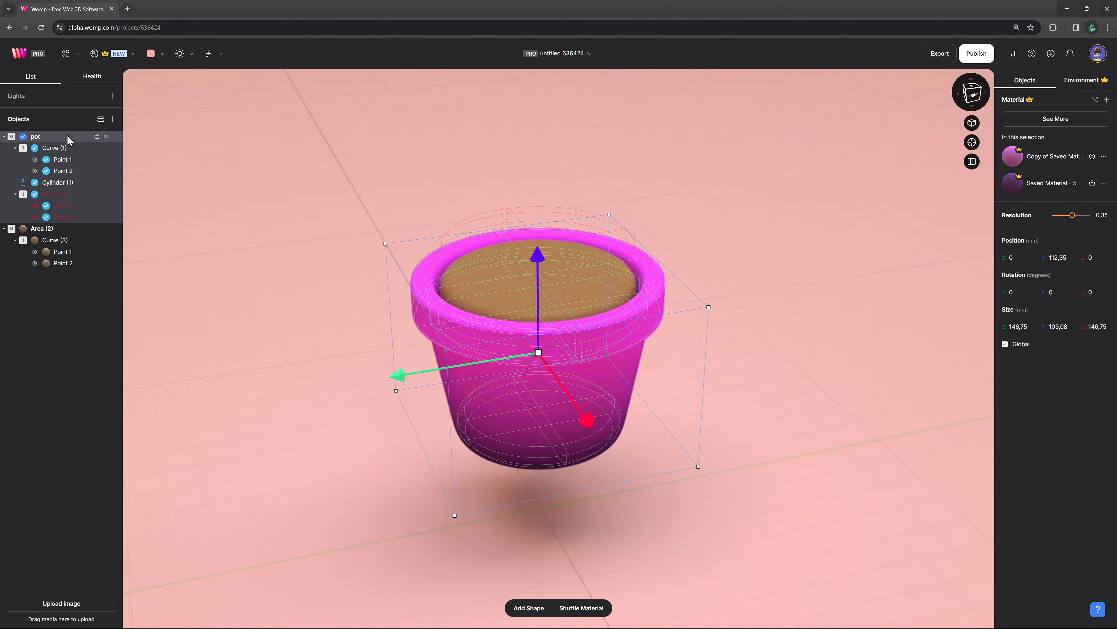
{"action": "double_click", "coordinate": [56, 228]}
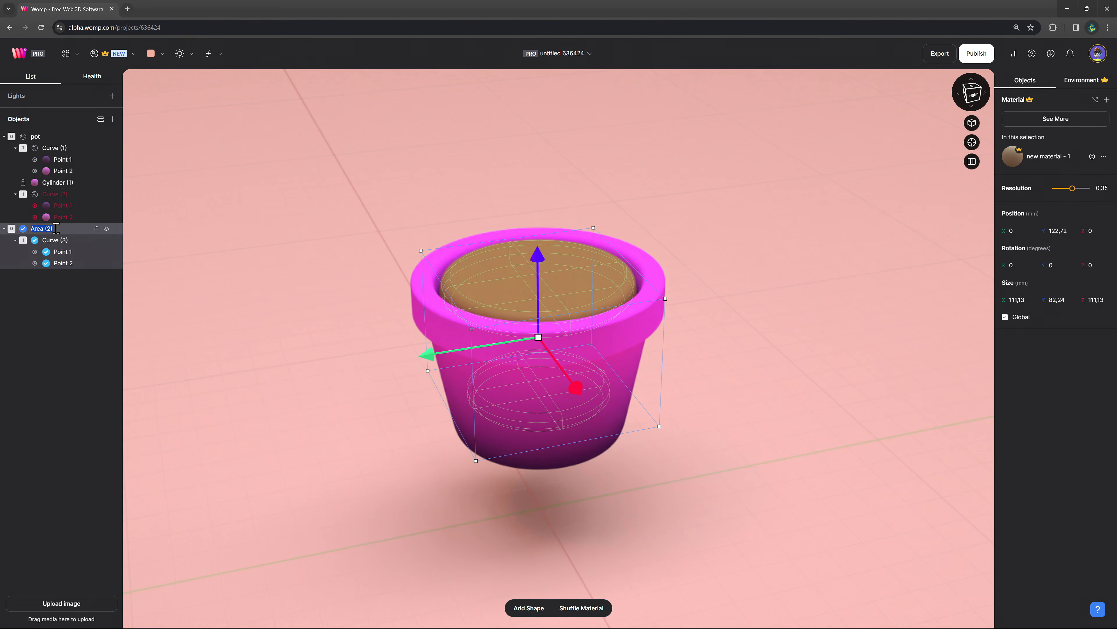
{"action": "type", "text": "dirt"}
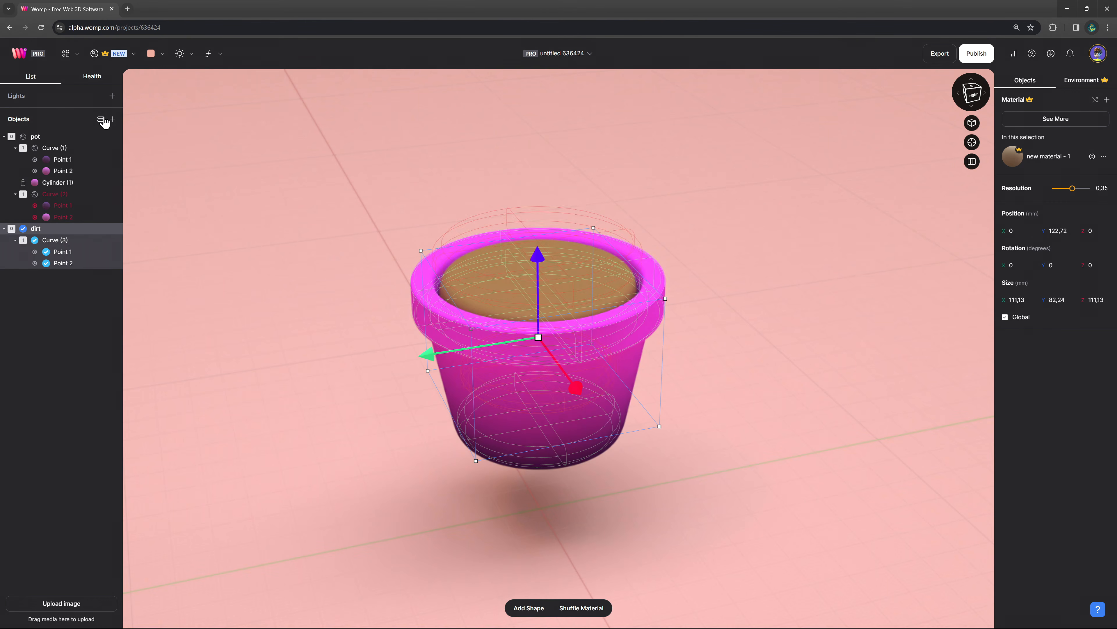
{"action": "left_click", "coordinate": [100, 119]}
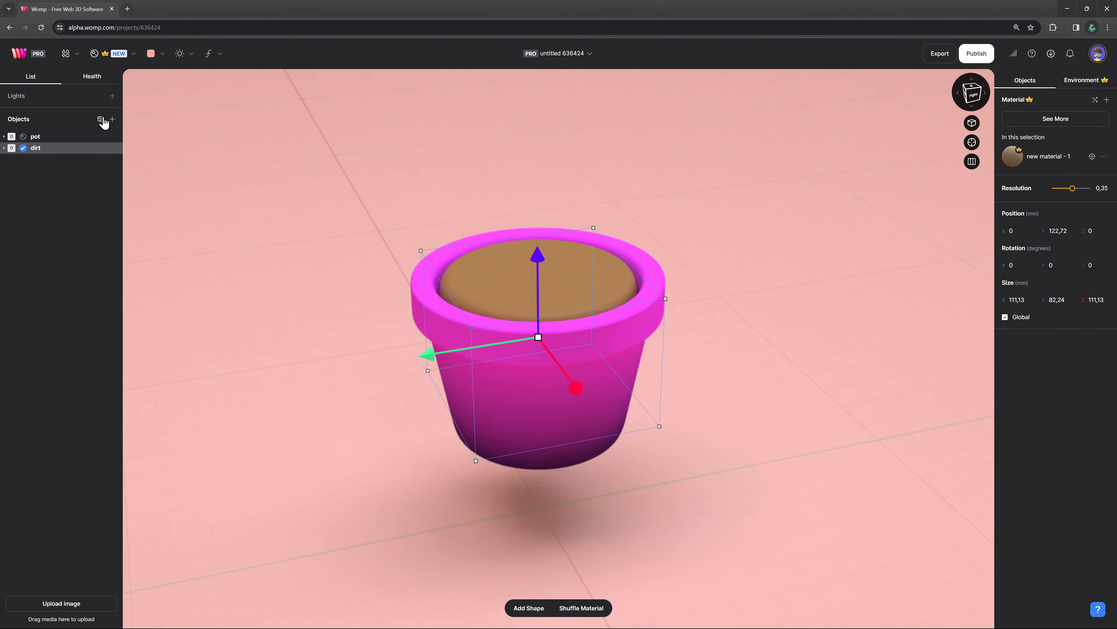
Step: Tilt the pot and dirt together to about -16.02° around Z
{"action": "left_click", "coordinate": [61, 137], "text": "shift"}
{"action": "right_click", "coordinate": [62, 145]}
{"action": "right_click_drag", "start_coordinate": [315, 313], "coordinate": [341, 248]}
{"action": "left_click_drag", "start_coordinate": [705, 258], "coordinate": [714, 312]}
Step: Move the dirt partly out of the pot to about X 13.62, Y 142.73 mm and level it to about -0.86° around Z
{"action": "left_click", "coordinate": [78, 148]}
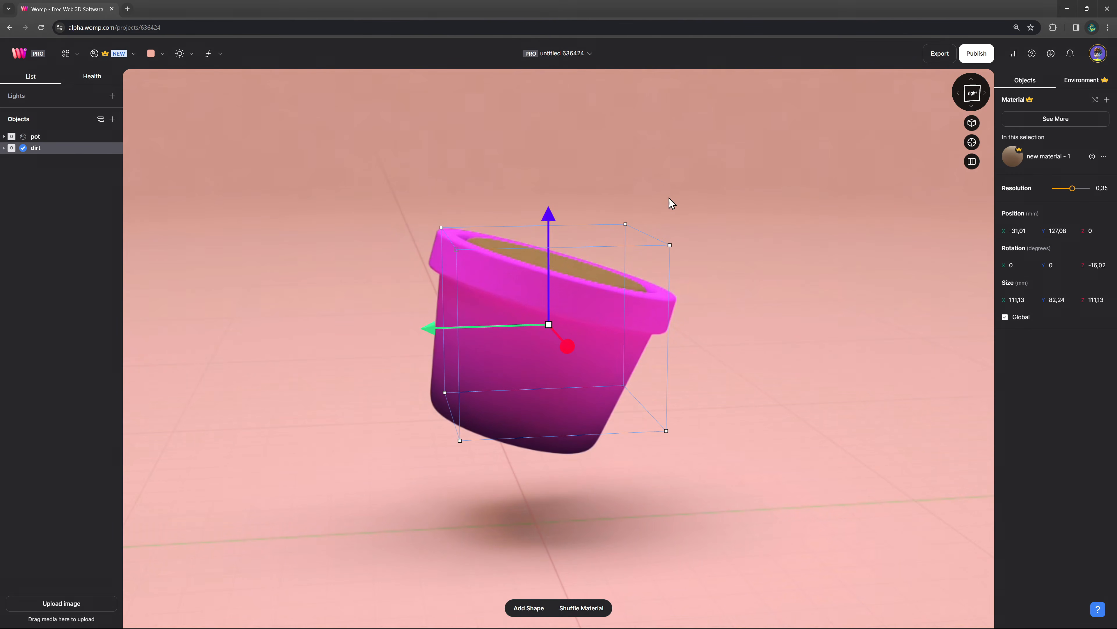
{"action": "middle_click_drag", "start_coordinate": [733, 204], "coordinate": [691, 259]}
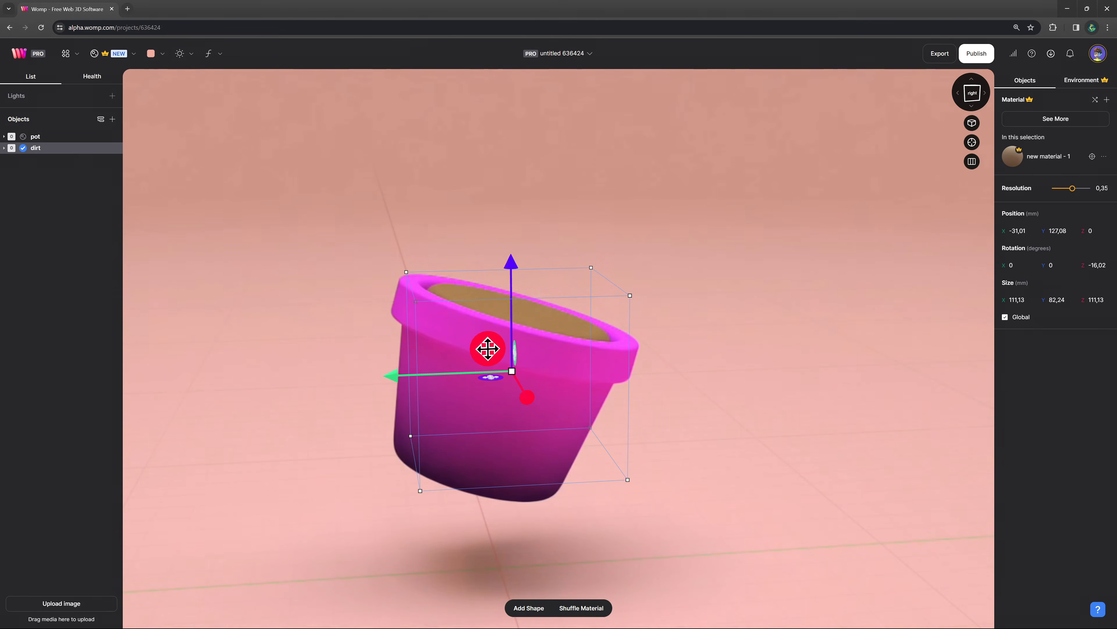
{"action": "left_click_drag", "start_coordinate": [487, 348], "coordinate": [498, 315]}
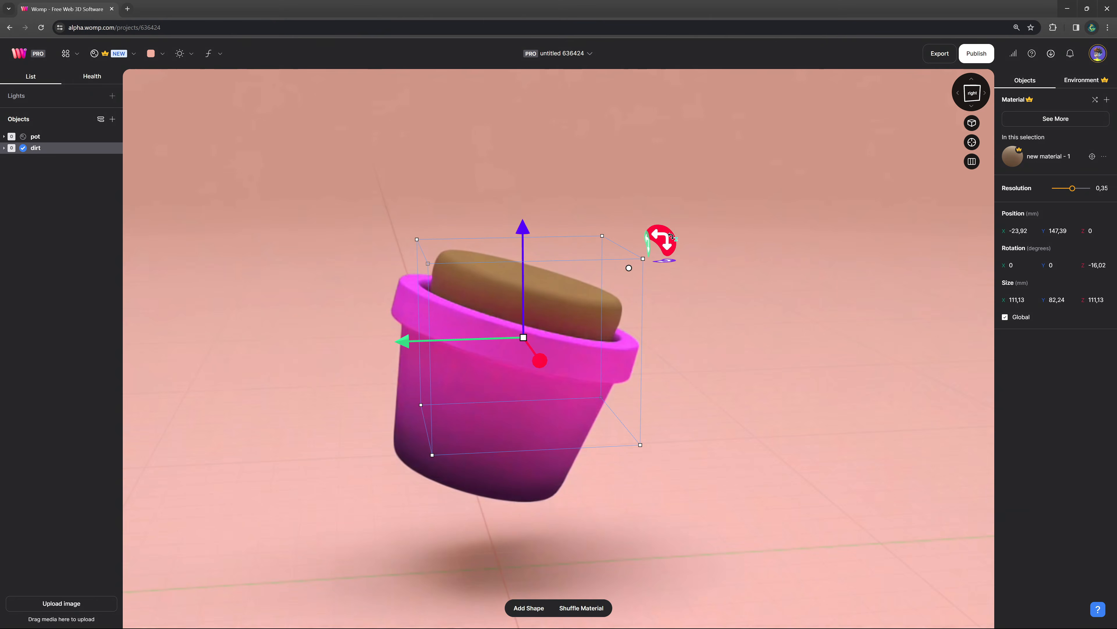
{"action": "left_click_drag", "start_coordinate": [670, 237], "coordinate": [638, 213]}
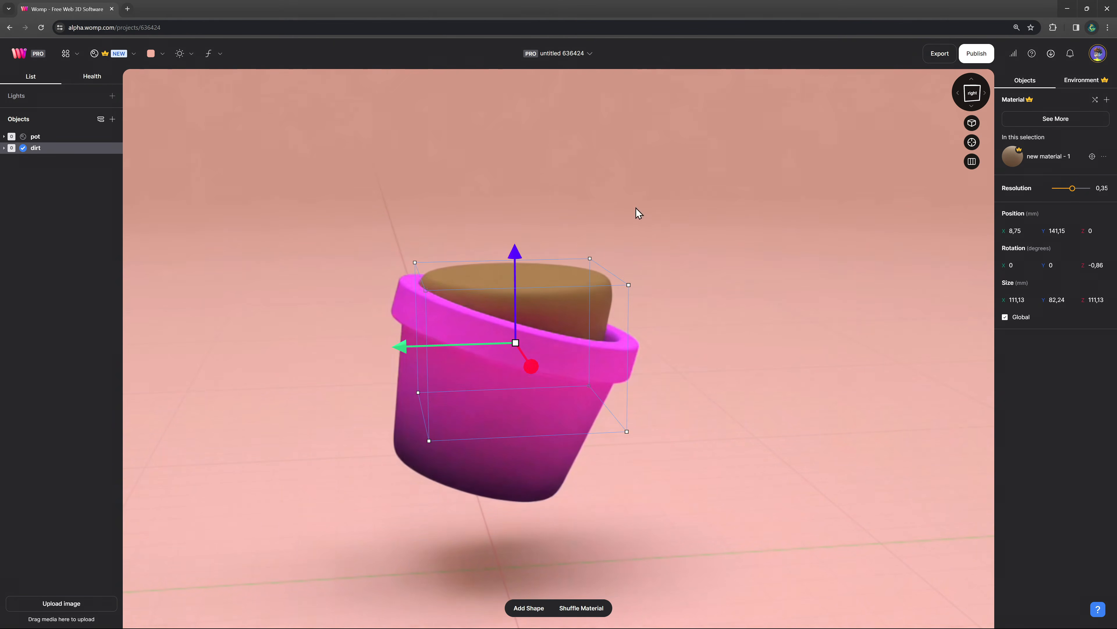
{"action": "left_click_drag", "start_coordinate": [491, 320], "coordinate": [499, 317]}
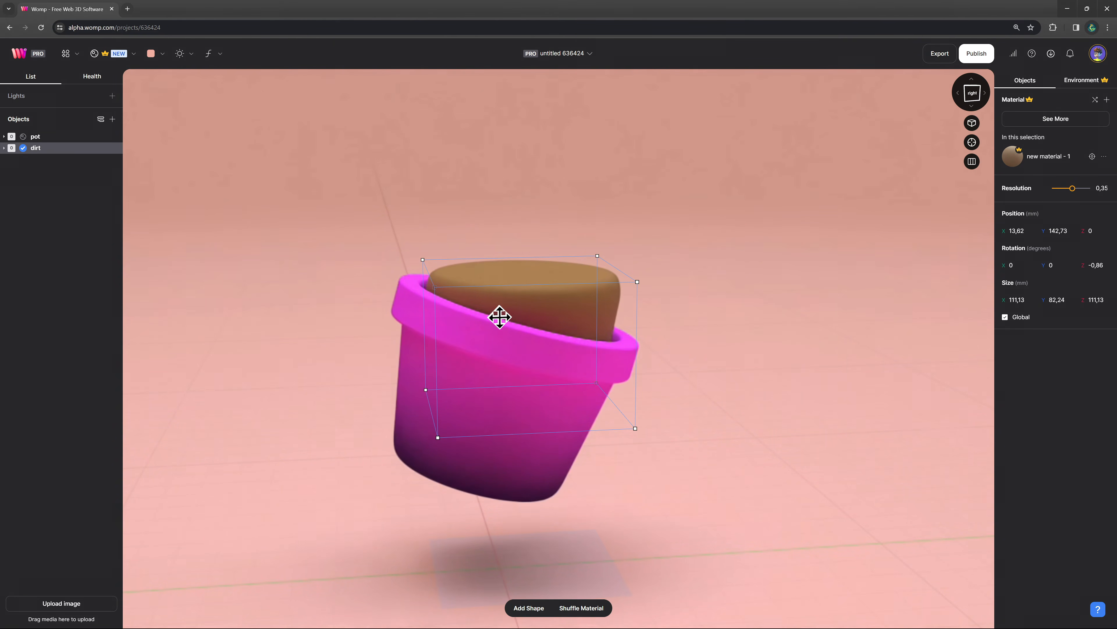
Step: Tilt the dirt to about -4.44° around Z and nudge it slightly upward in the pot
{"action": "right_click_drag", "start_coordinate": [761, 314], "coordinate": [735, 323]}
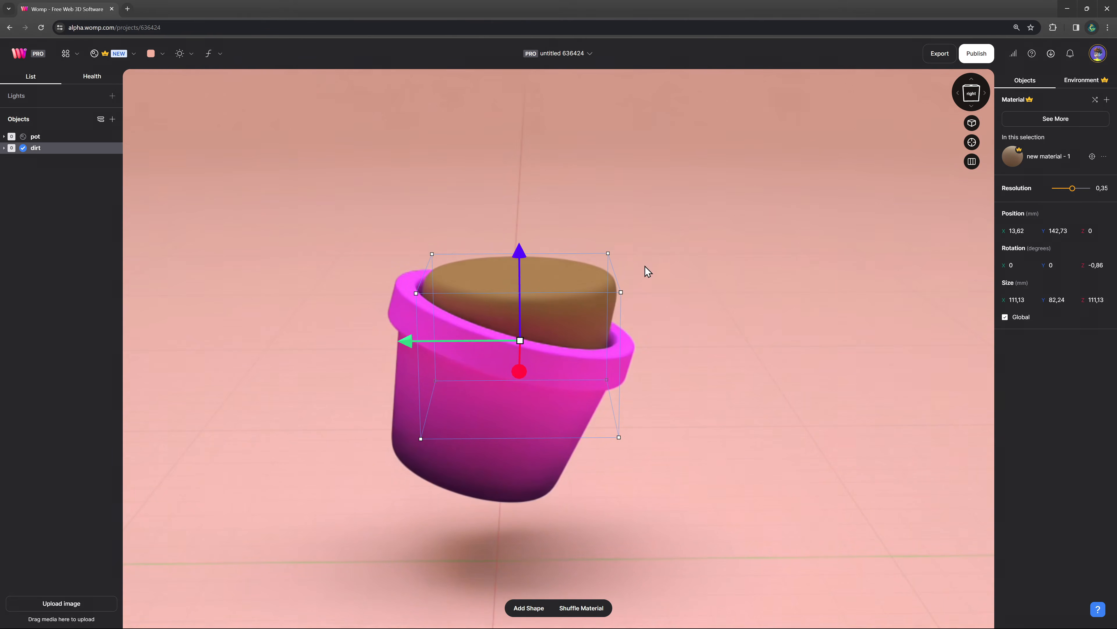
{"action": "left_click_drag", "start_coordinate": [648, 271], "coordinate": [657, 291]}
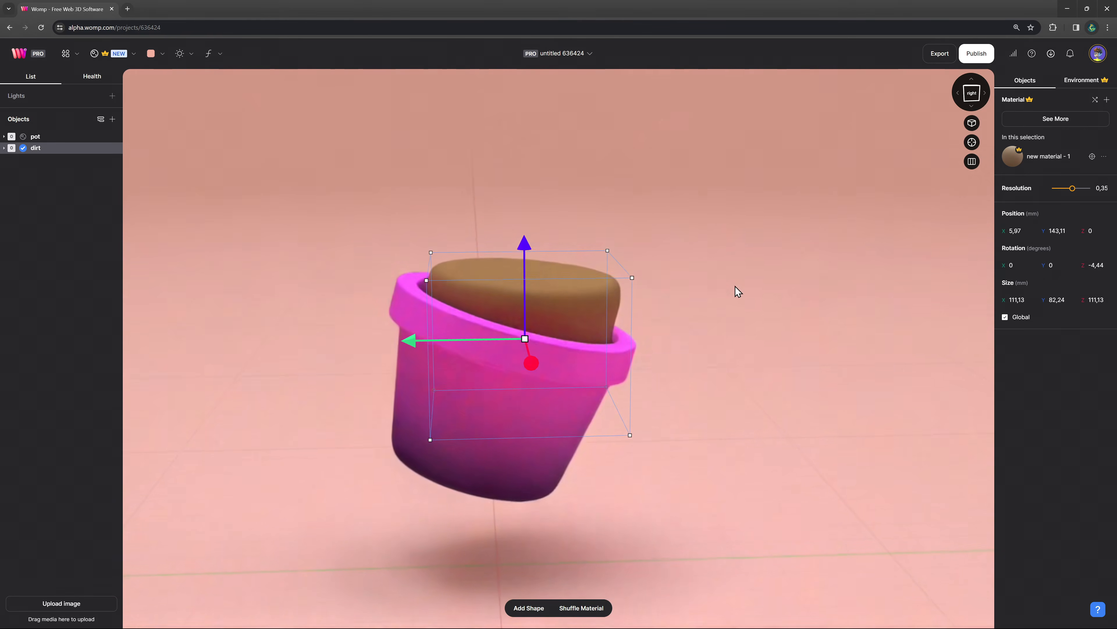
{"action": "left_click_drag", "start_coordinate": [501, 317], "coordinate": [500, 312]}
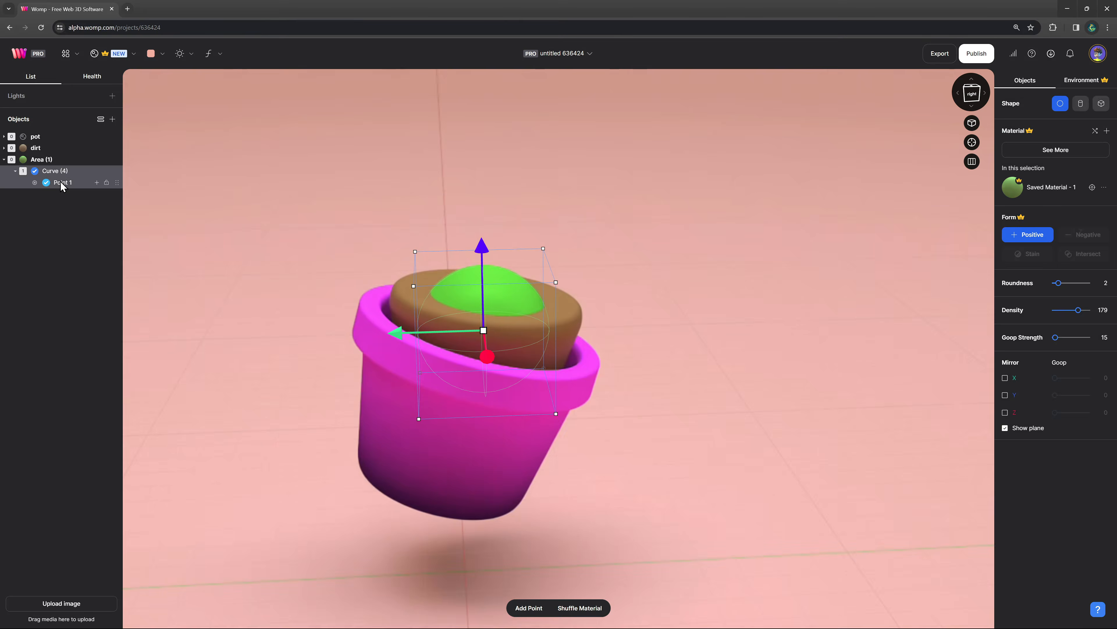
Step: Duplicate the green curve's point upward to about X 25.67, Y 205.52 mm to extend the plant above the dirt
{"action": "left_click", "coordinate": [61, 184]}
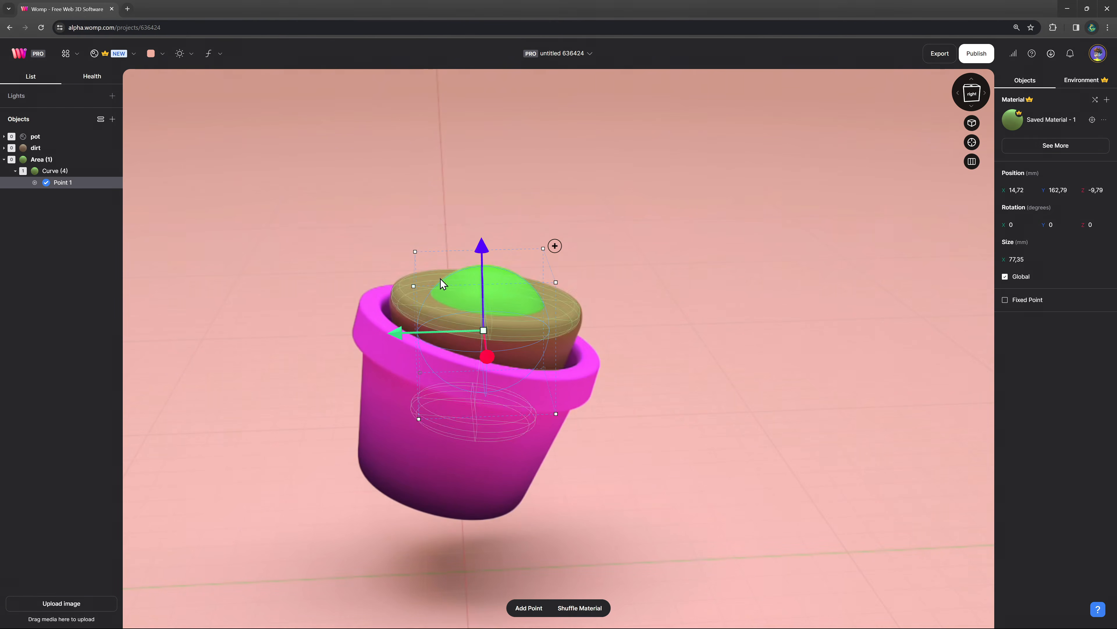
{"action": "left_click_drag", "start_coordinate": [456, 305], "coordinate": [477, 236], "text": "alt"}
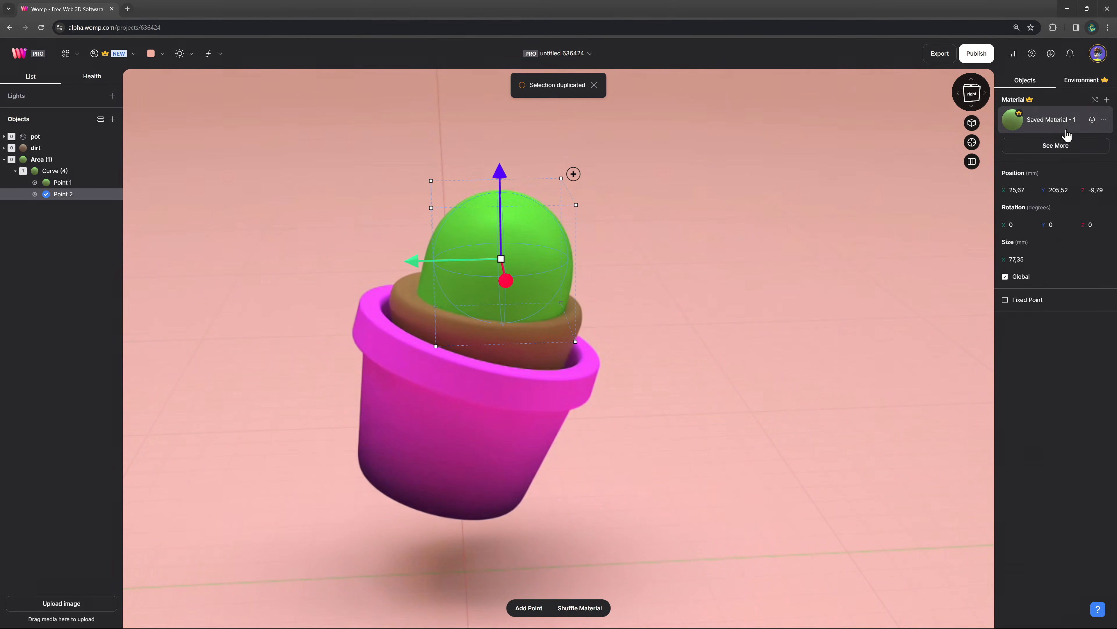
Step: Give the green curve's upper point its own duplicated material in green 52B32B
{"action": "left_click", "coordinate": [1064, 129]}
{"action": "left_click", "coordinate": [1015, 223]}
{"action": "left_click", "coordinate": [974, 271]}
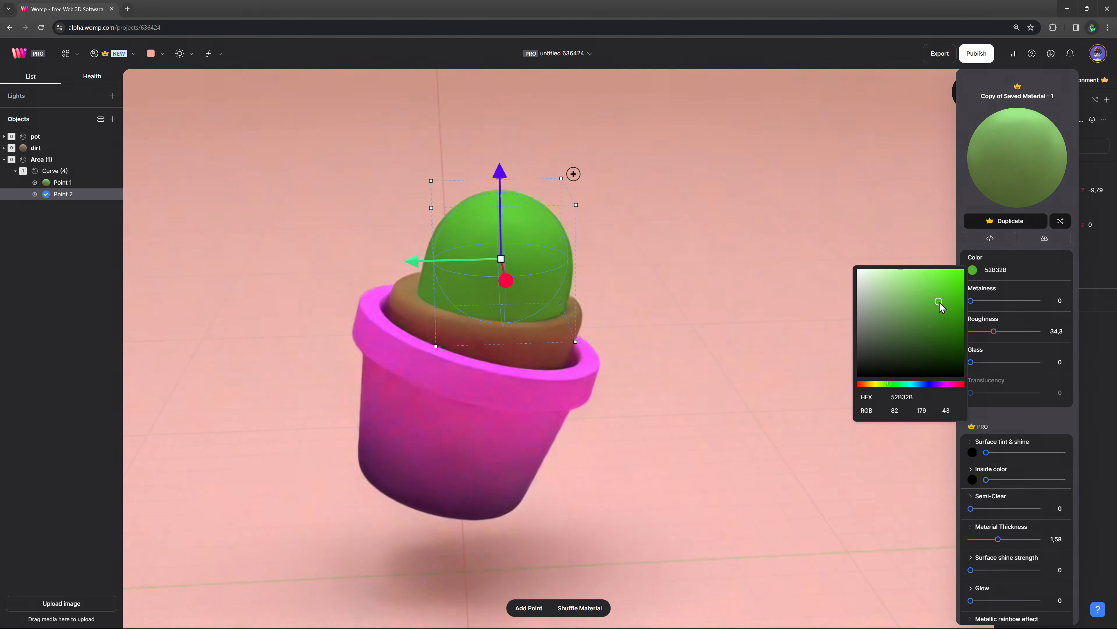
Step: Duplicate the curve's top point upward to about X 15.95, Y 250.16 mm and enlarge it to about 89.99 mm
{"action": "left_click_drag", "start_coordinate": [478, 235], "coordinate": [464, 159], "text": "alt"}
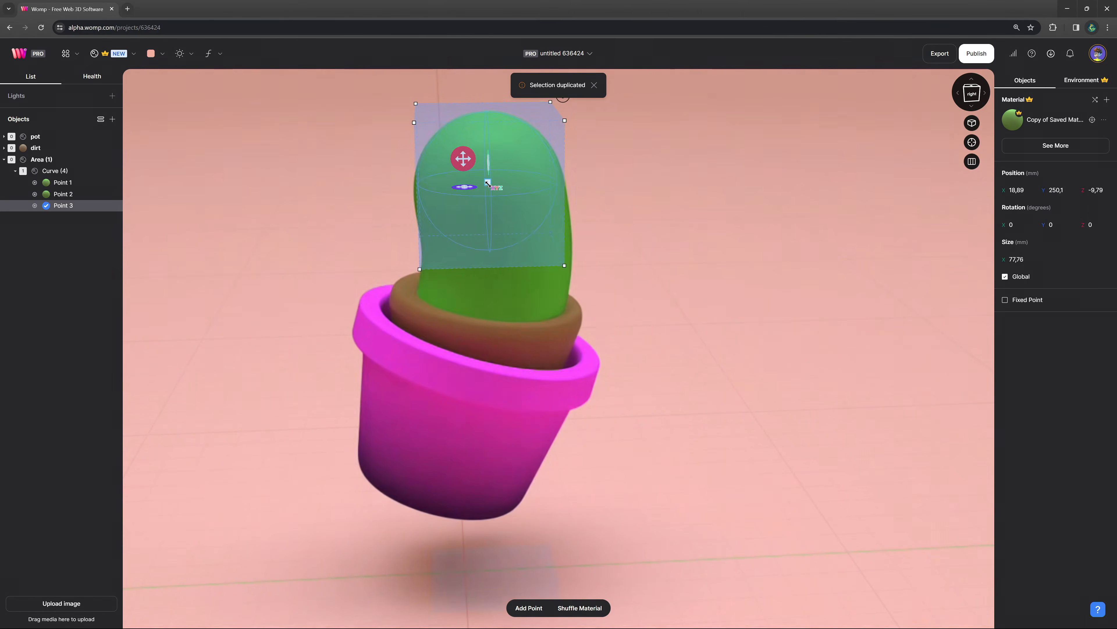
{"action": "left_click_drag", "start_coordinate": [422, 270], "coordinate": [406, 286]}
{"action": "middle_click_drag", "start_coordinate": [657, 192], "coordinate": [681, 238]}
{"action": "left_click_drag", "start_coordinate": [488, 205], "coordinate": [484, 205]}
Step: Give the third curve point its own duplicated material in darker green 367C1B with roughness about 18.7
{"action": "left_click", "coordinate": [1016, 122]}
{"action": "left_click", "coordinate": [973, 285]}
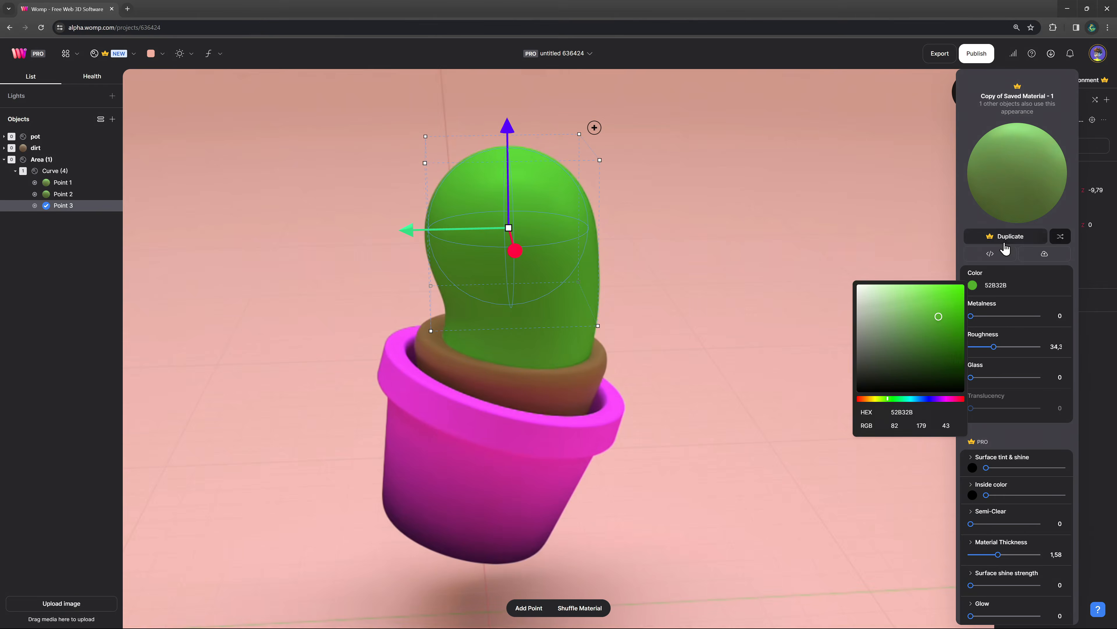
{"action": "left_click", "coordinate": [1005, 241]}
{"action": "left_click_drag", "start_coordinate": [939, 305], "coordinate": [987, 332]}
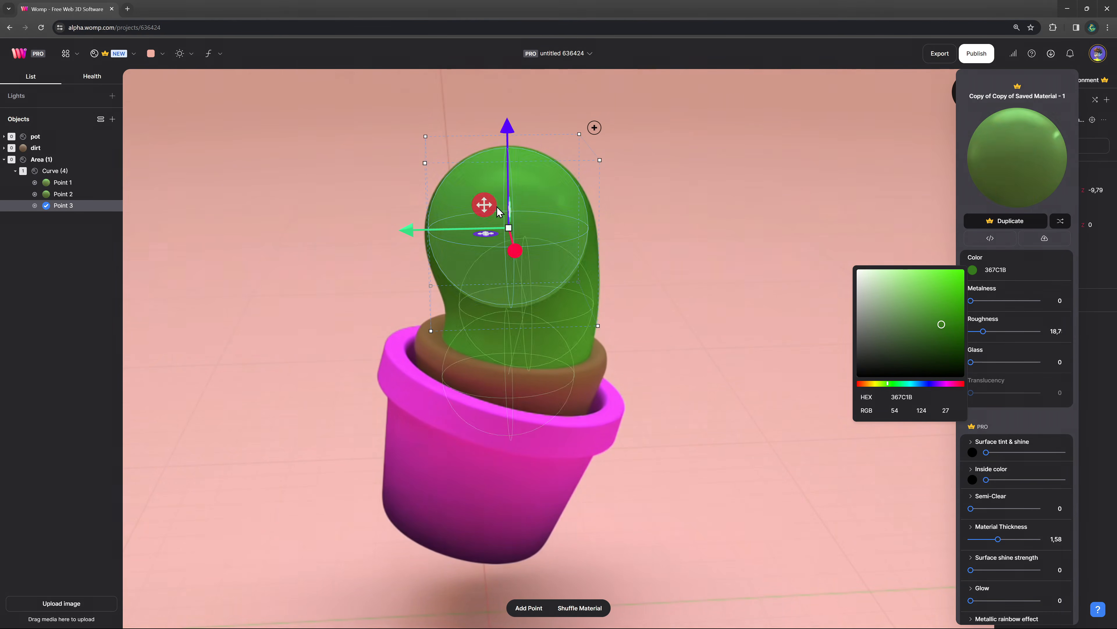
Step: Duplicate the third point upward to about X 4.99, Y 295.97 mm at size 119.23 mm, with its own material in green 1EC03A
{"action": "left_click_drag", "start_coordinate": [484, 202], "coordinate": [476, 156], "text": "alt"}
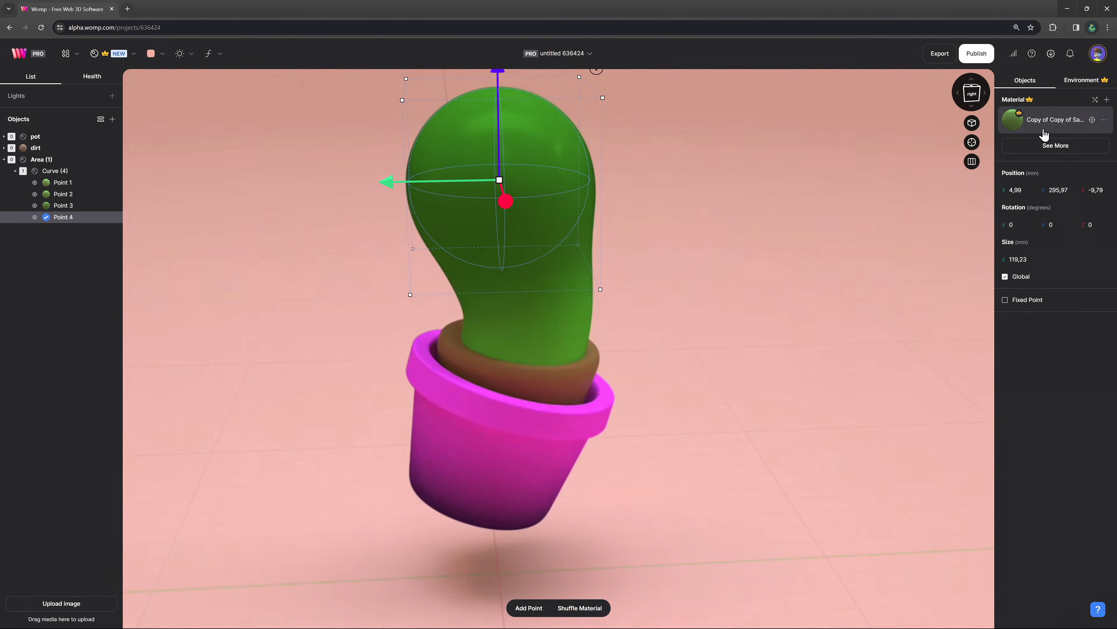
{"action": "left_click", "coordinate": [1042, 131]}
{"action": "left_click", "coordinate": [1005, 238]}
{"action": "left_click", "coordinate": [973, 270]}
{"action": "left_click_drag", "start_coordinate": [944, 319], "coordinate": [948, 296]}
{"action": "left_click_drag", "start_coordinate": [888, 385], "coordinate": [897, 386]}
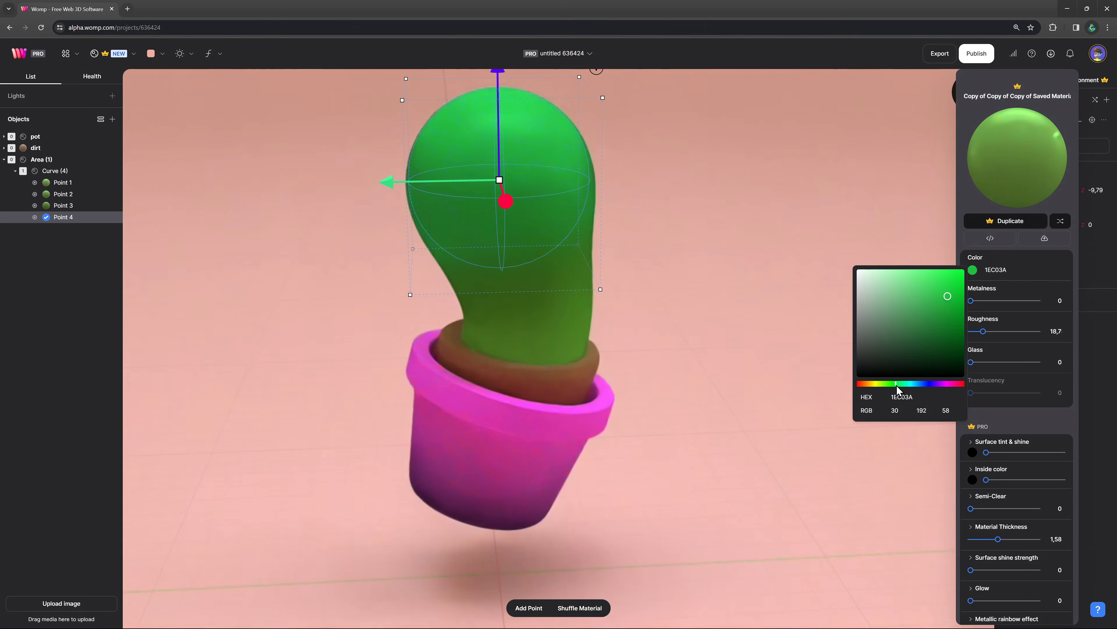
{"action": "left_click", "coordinate": [734, 293]}
Step: Refine the cactus body by nudging its second point and adjusting the third to about X 17.25, Y 248.85 mm, size 93.91 mm
{"action": "right_click_drag", "start_coordinate": [733, 293], "coordinate": [702, 259]}
{"action": "middle_click_drag", "start_coordinate": [702, 259], "coordinate": [757, 276]}
{"action": "left_click", "coordinate": [66, 205]}
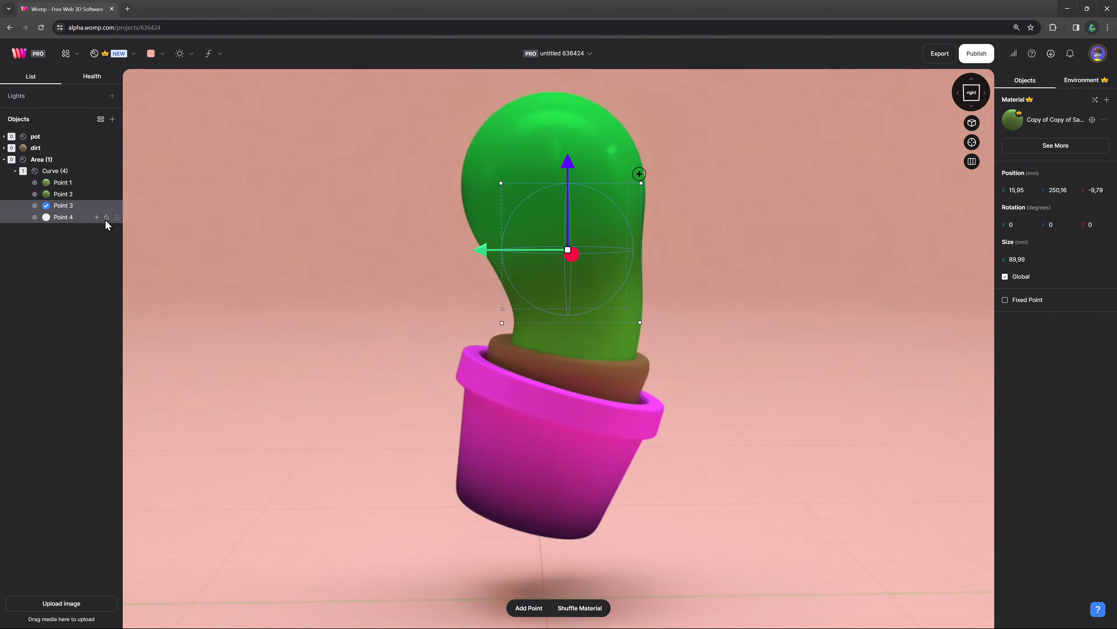
{"action": "left_click", "coordinate": [66, 194]}
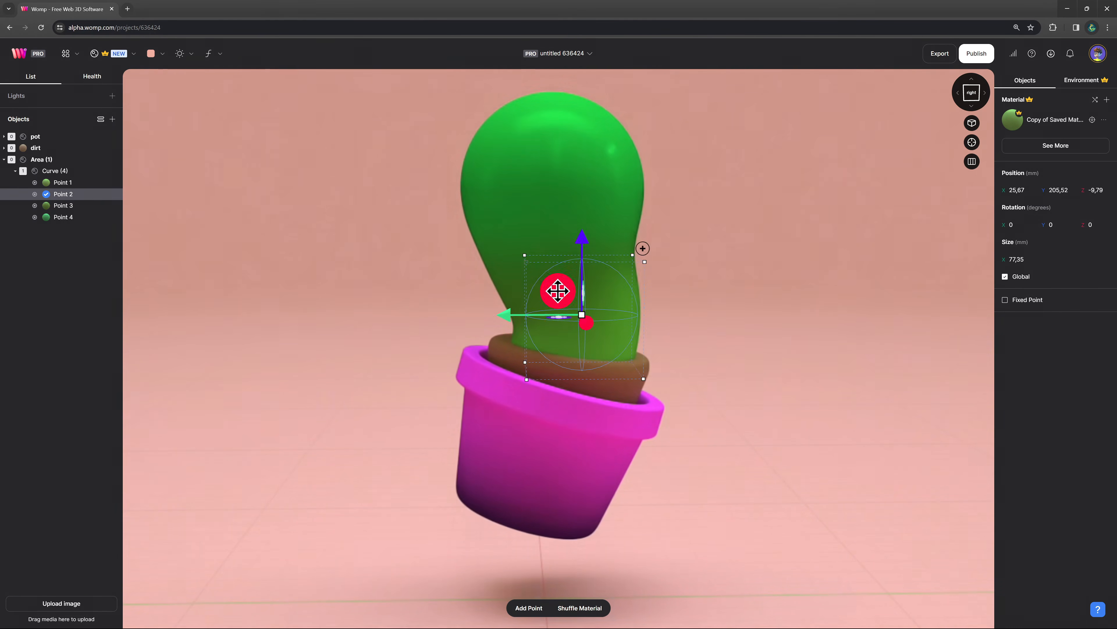
{"action": "left_click_drag", "start_coordinate": [558, 293], "coordinate": [558, 289]}
{"action": "left_click", "coordinate": [67, 205]}
{"action": "mouse_move", "coordinate": [534, 229]}
{"action": "left_mouse_down"}
{"action": "mouse_move", "coordinate": [556, 226]}
{"action": "mouse_move", "coordinate": [546, 228]}
{"action": "left_mouse_up"}
{"action": "left_click_drag", "start_coordinate": [635, 255], "coordinate": [651, 254]}
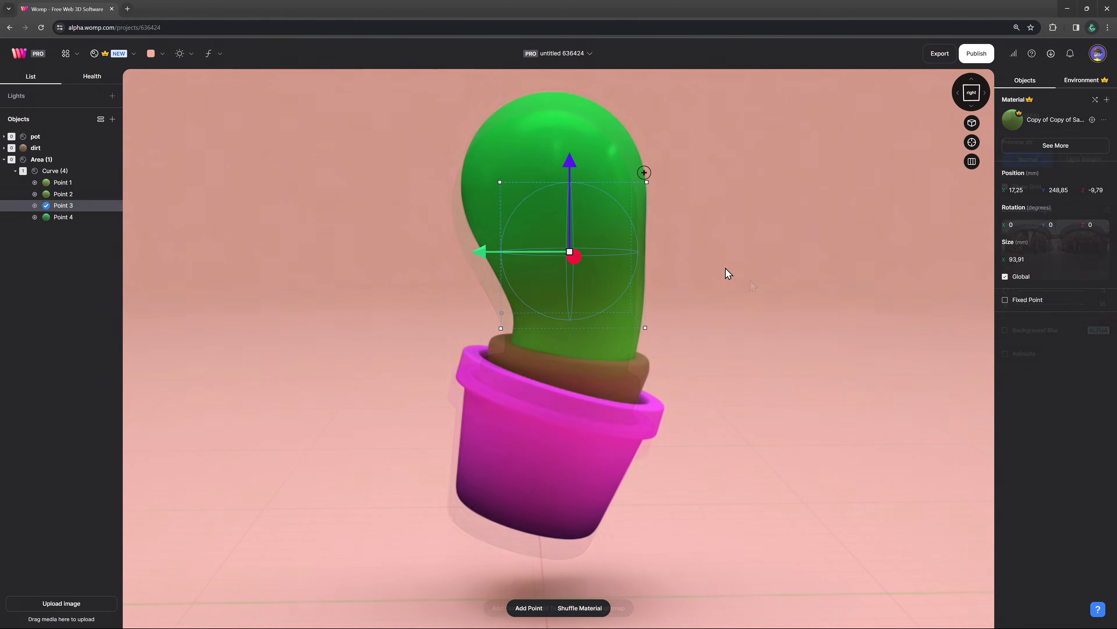
{"action": "left_click", "coordinate": [726, 268]}
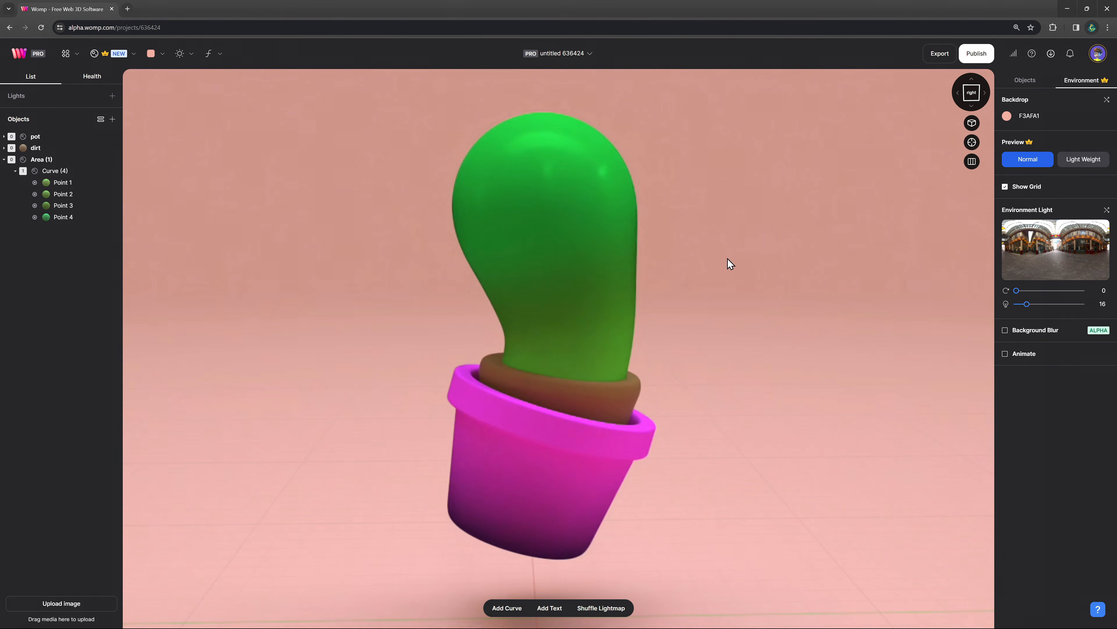
Step: Paste a copy of the cactus body curve and delete all of its points except Point 2
{"action": "left_click", "coordinate": [70, 173]}
{"action": "key", "text": "ctrl+c"}
{"action": "key", "text": "ctrl+v"}
{"action": "left_click", "coordinate": [71, 239]}
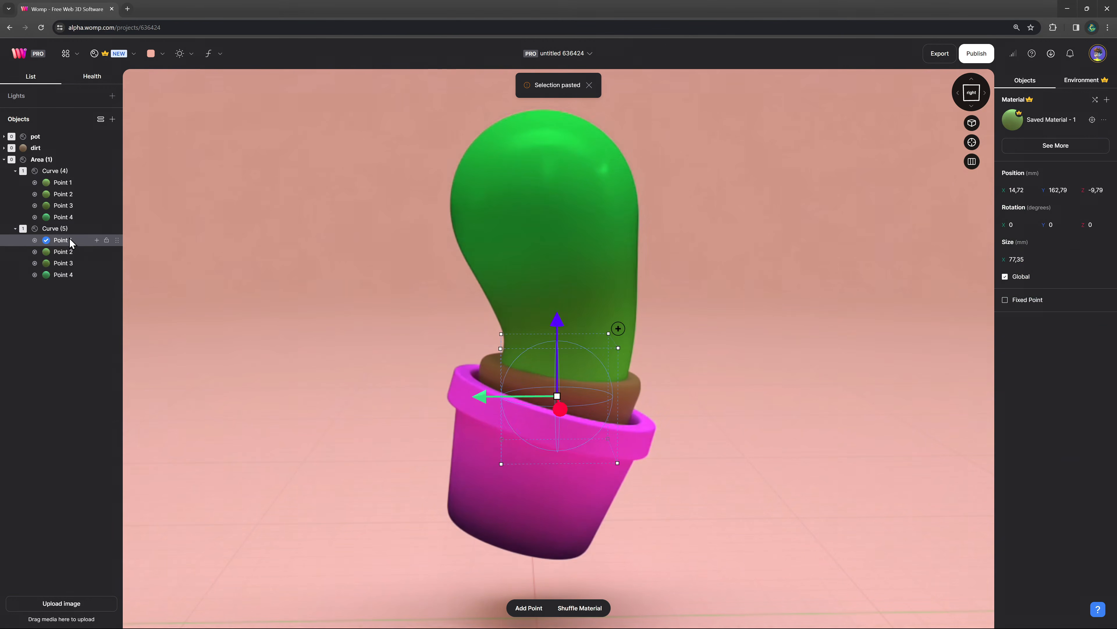
{"action": "key", "text": "Delete"}
{"action": "left_click", "coordinate": [71, 249]}
{"action": "key", "text": "Delete"}
{"action": "left_click", "coordinate": [68, 253]}
{"action": "key", "text": "Delete"}
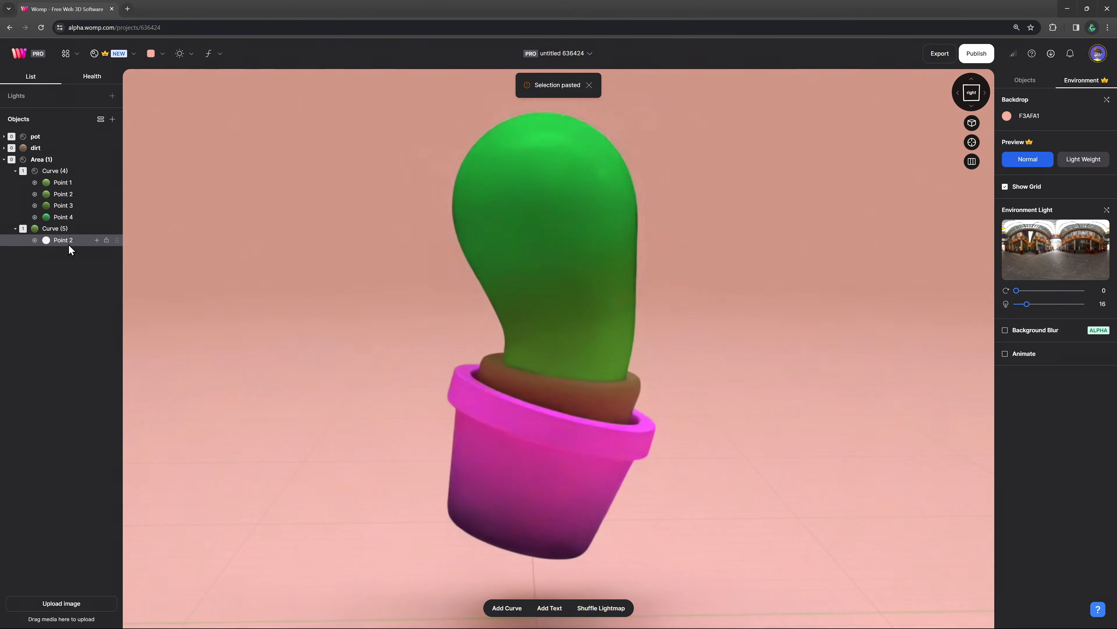
Step: Shrink the copied curve's remaining point, place it at the cactus body's right side and duplicate it outward to start an arm
{"action": "left_click", "coordinate": [68, 243]}
{"action": "left_click_drag", "start_coordinate": [558, 311], "coordinate": [637, 281]}
{"action": "left_click_drag", "start_coordinate": [600, 243], "coordinate": [655, 260]}
{"action": "key", "text": "ctrl+d"}
Step: Give the arm's outer point its own duplicated material in green 438C26
{"action": "left_click", "coordinate": [1043, 147]}
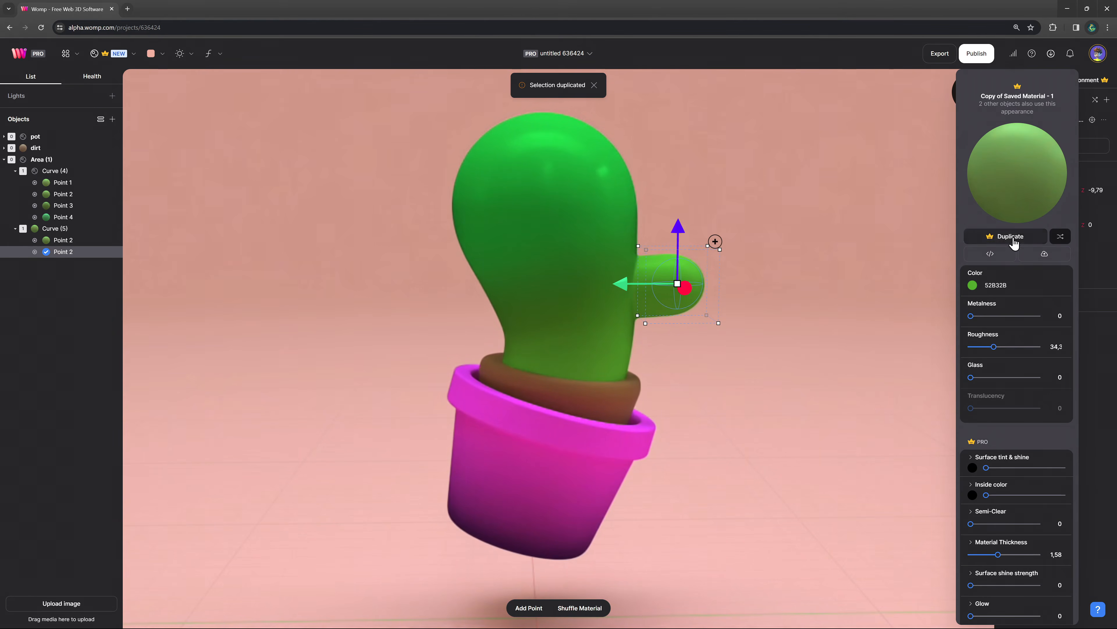
{"action": "left_click", "coordinate": [1014, 238]}
{"action": "left_click", "coordinate": [973, 270]}
{"action": "left_click_drag", "start_coordinate": [941, 303], "coordinate": [936, 317]}
Step: Duplicate the arm's outer point upward to form a raised tip and give it its own darker green material
{"action": "key", "text": "ctrl+d"}
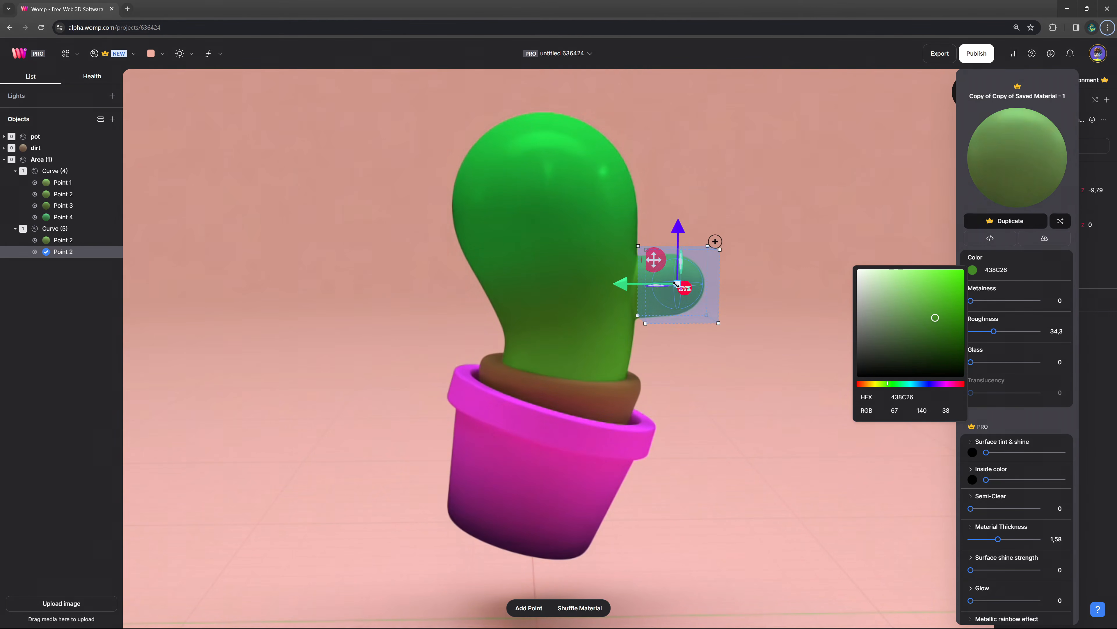
{"action": "mouse_move", "coordinate": [654, 259]}
{"action": "left_mouse_down"}
{"action": "mouse_move", "coordinate": [685, 219]}
{"action": "mouse_move", "coordinate": [681, 198]}
{"action": "left_mouse_up"}
{"action": "left_click", "coordinate": [1043, 146]}
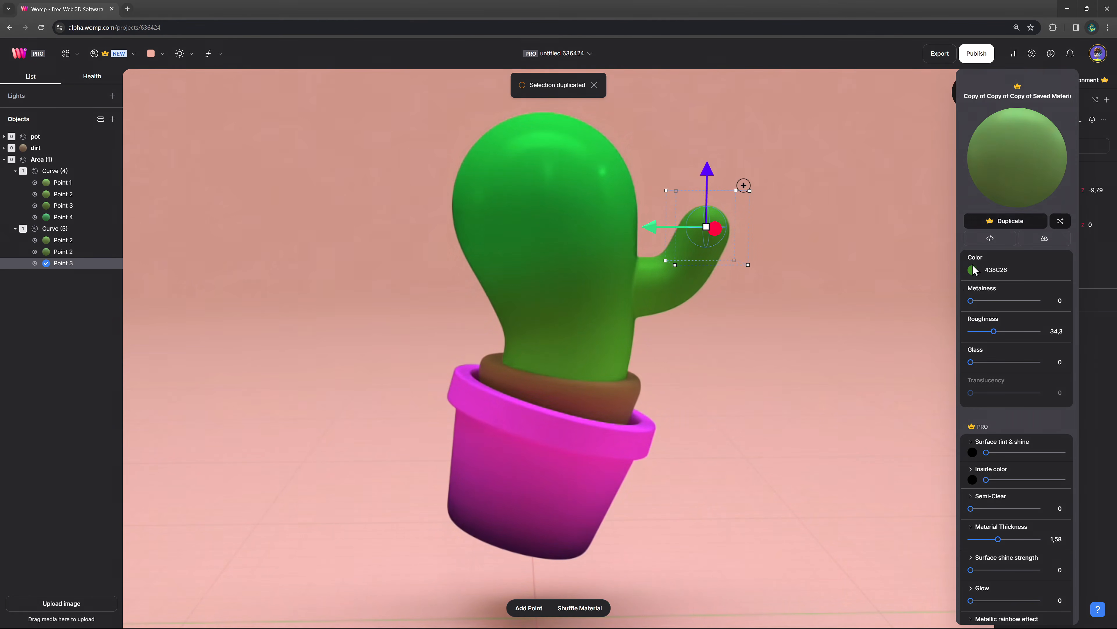
{"action": "left_click", "coordinate": [973, 269]}
{"action": "left_click_drag", "start_coordinate": [947, 334], "coordinate": [951, 335]}
{"action": "left_click", "coordinate": [841, 327]}
Step: Paste a copy of the arm curve, move it to the cactus's opposite side and turn it to point outward
{"action": "left_click", "coordinate": [58, 229]}
{"action": "key", "text": "ctrl+c"}
{"action": "key", "text": "ctrl+v"}
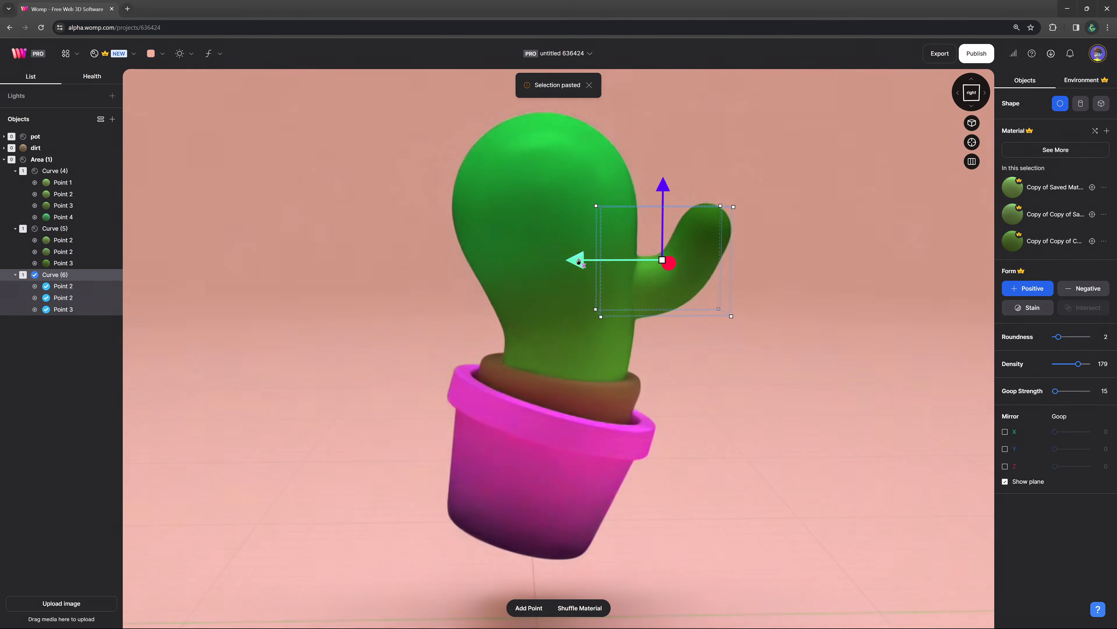
{"action": "left_click_drag", "start_coordinate": [579, 261], "coordinate": [358, 260]}
{"action": "right_click_drag", "start_coordinate": [523, 303], "coordinate": [524, 342]}
{"action": "left_click_drag", "start_coordinate": [527, 342], "coordinate": [275, 290]}
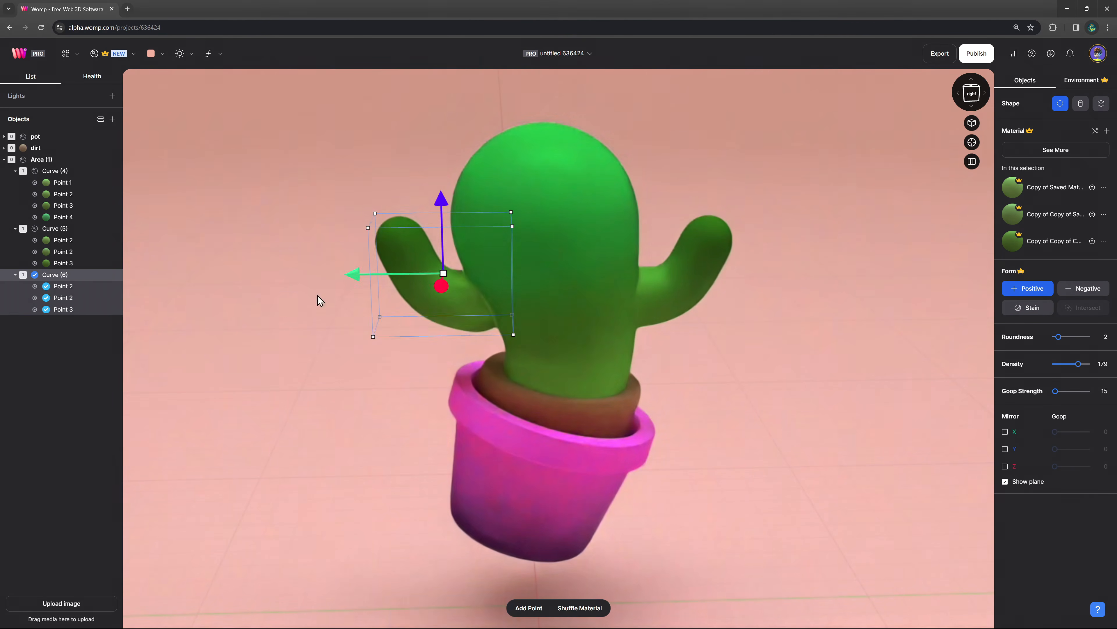
Step: Shrink the second arm and set it lower and closer against the cactus body
{"action": "right_click_drag", "start_coordinate": [412, 277], "coordinate": [416, 221]}
{"action": "left_click_drag", "start_coordinate": [421, 233], "coordinate": [435, 257]}
{"action": "left_click_drag", "start_coordinate": [524, 285], "coordinate": [521, 282]}
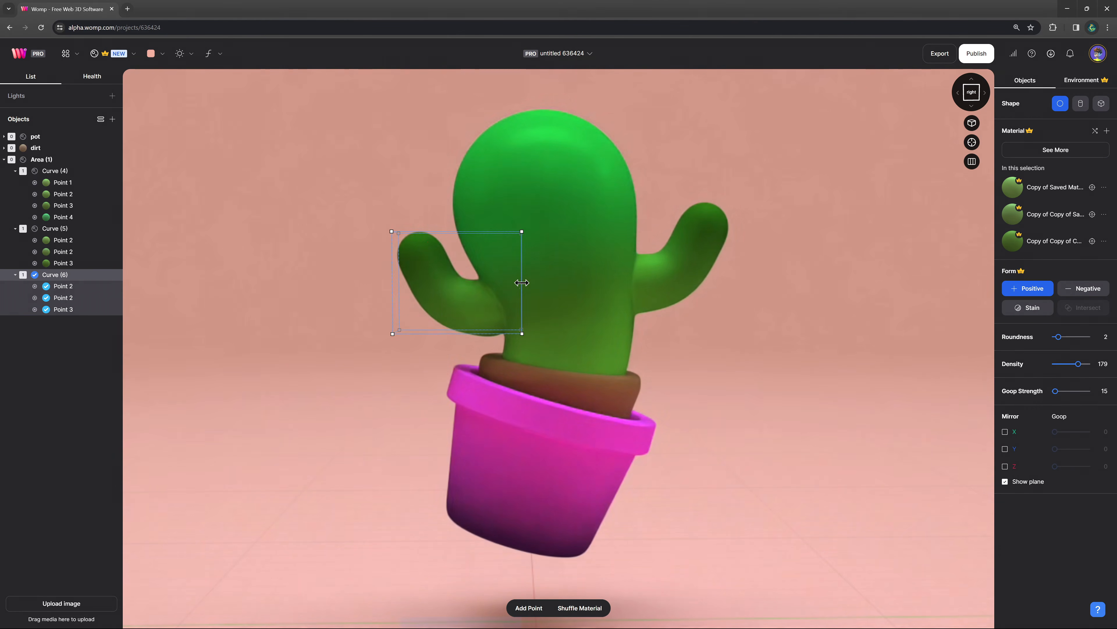
{"action": "mouse_move", "coordinate": [438, 259]}
{"action": "left_mouse_down"}
{"action": "mouse_move", "coordinate": [450, 273]}
{"action": "mouse_move", "coordinate": [441, 270]}
{"action": "left_mouse_up"}
{"action": "left_click_drag", "start_coordinate": [547, 226], "coordinate": [532, 205]}
{"action": "left_click", "coordinate": [682, 346]}
{"action": "scroll", "coordinate": [725, 383], "scroll_direction": "down", "scroll_amount": 2}
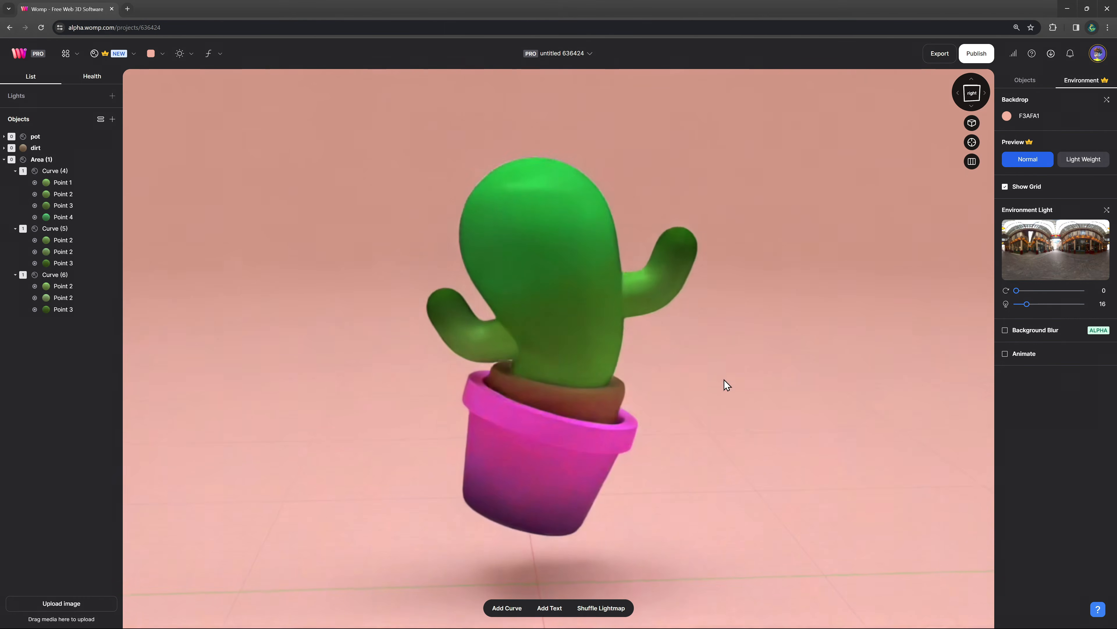
{"action": "right_click_drag", "start_coordinate": [726, 383], "coordinate": [691, 342]}
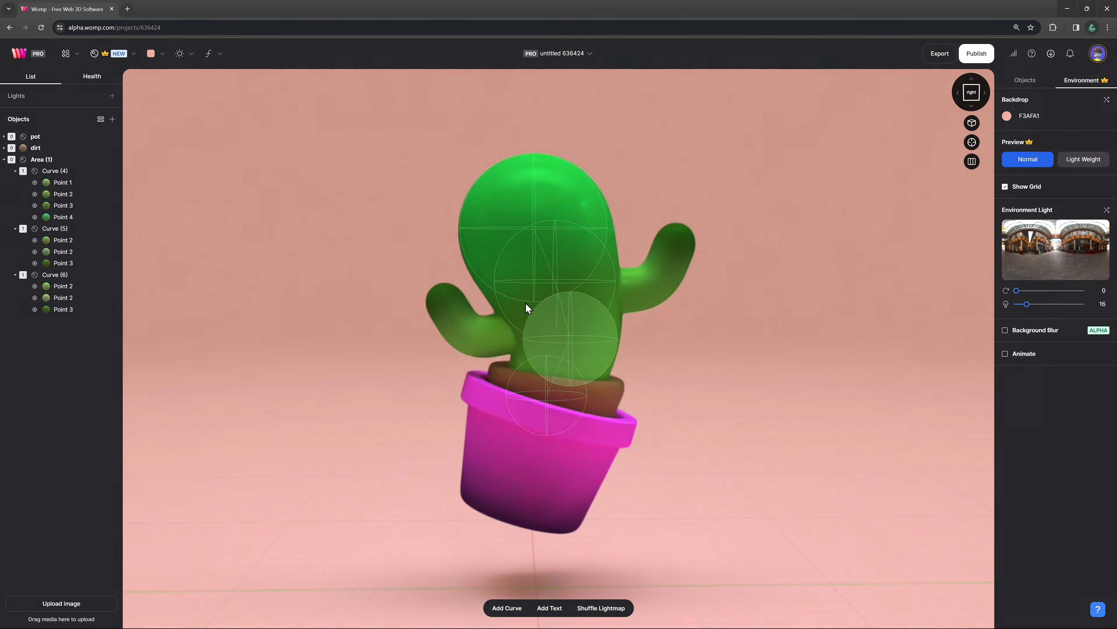
Step: Add a sphere to the cactus group and move it in front of the body to about Y 249.6, Z -129 mm
{"action": "left_click", "coordinate": [53, 159]}
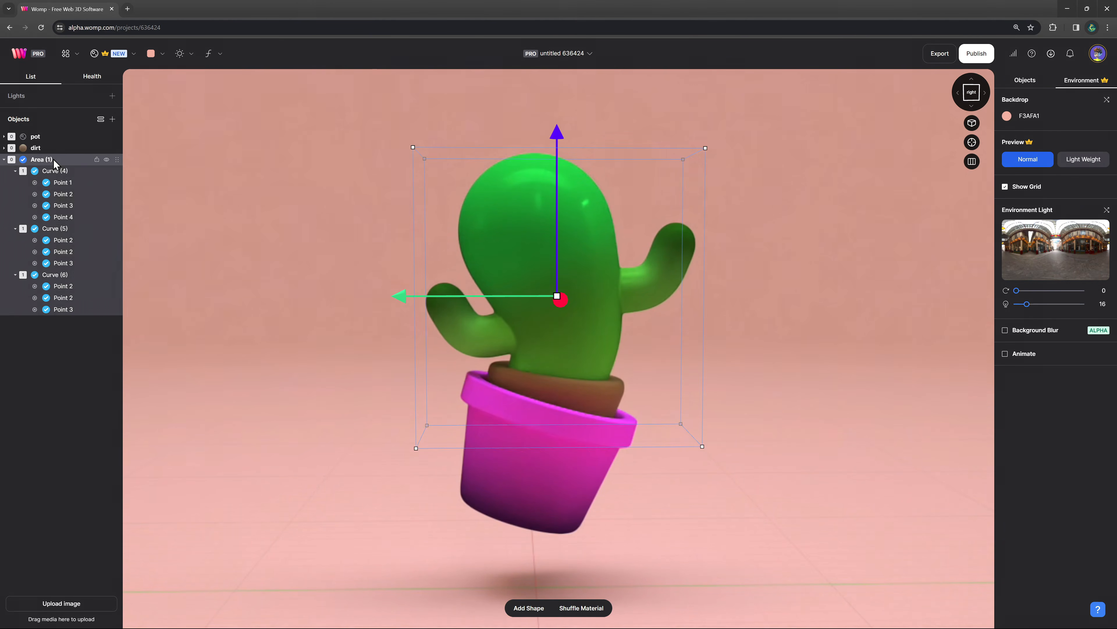
{"action": "left_click", "coordinate": [69, 57]}
{"action": "left_click", "coordinate": [76, 119]}
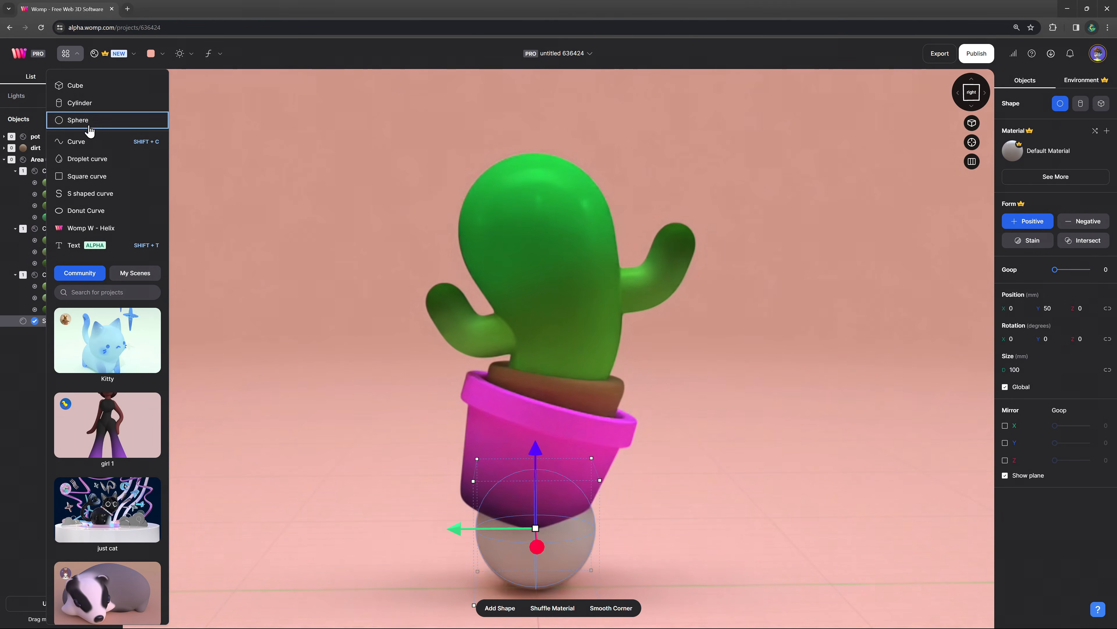
{"action": "left_click_drag", "start_coordinate": [536, 547], "coordinate": [545, 593]}
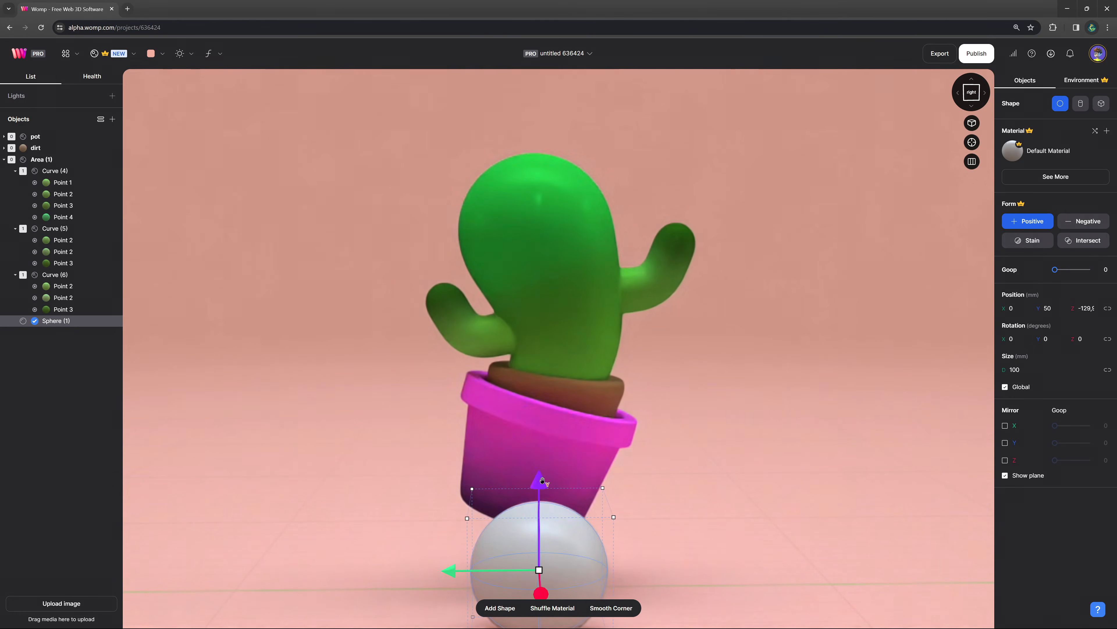
{"action": "left_click_drag", "start_coordinate": [539, 479], "coordinate": [553, 212]}
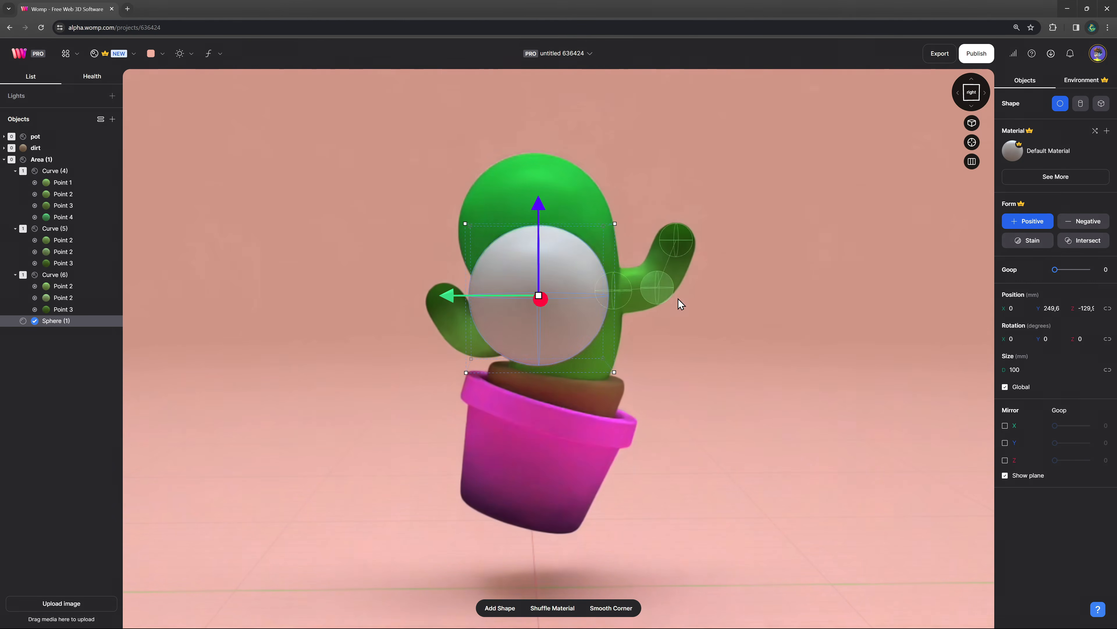
Step: Shrink the sphere to about 53.64 mm and move it into the cactus's face at about Y 287.5, Z -64.1 mm
{"action": "right_click_drag", "start_coordinate": [681, 307], "coordinate": [716, 323]}
{"action": "left_click_drag", "start_coordinate": [645, 386], "coordinate": [618, 359]}
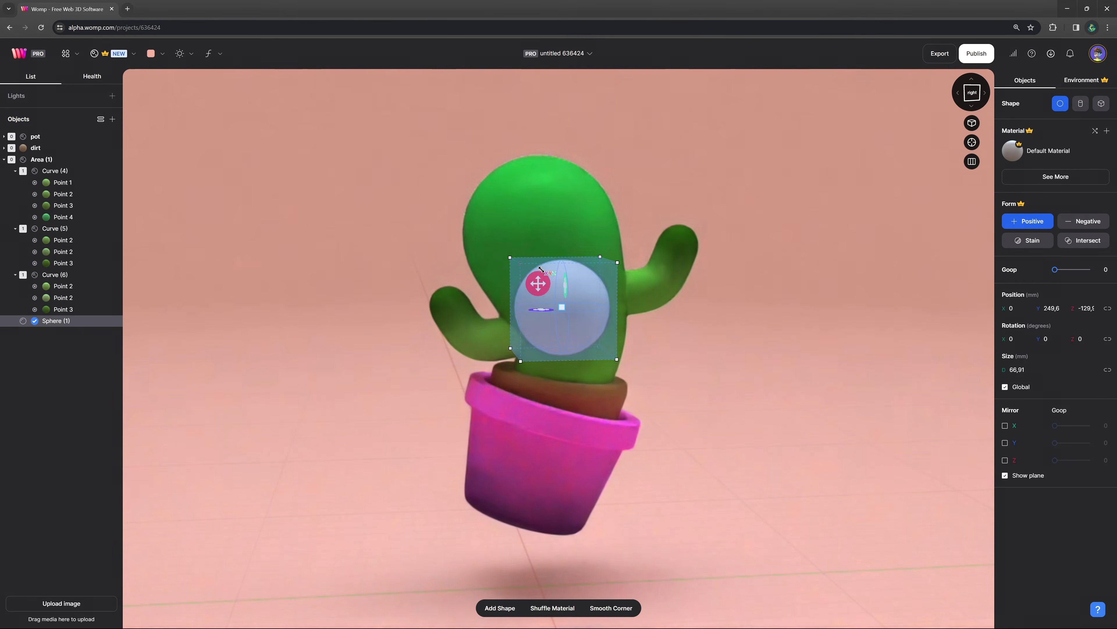
{"action": "left_click_drag", "start_coordinate": [573, 314], "coordinate": [560, 304]}
{"action": "left_click_drag", "start_coordinate": [547, 232], "coordinate": [546, 180]}
Step: Make the sphere a negative eye socket at about Y 281, Z -68.9 mm and turn off its material residue
{"action": "left_click", "coordinate": [1069, 221]}
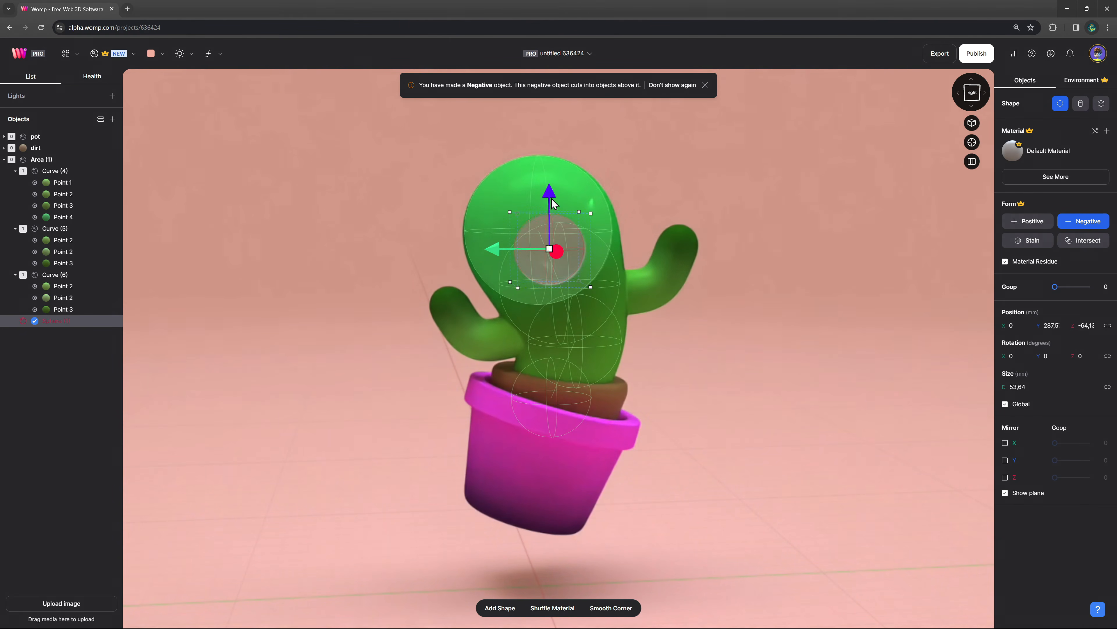
{"action": "left_click_drag", "start_coordinate": [551, 196], "coordinate": [551, 206]}
{"action": "left_click_drag", "start_coordinate": [562, 260], "coordinate": [562, 260]}
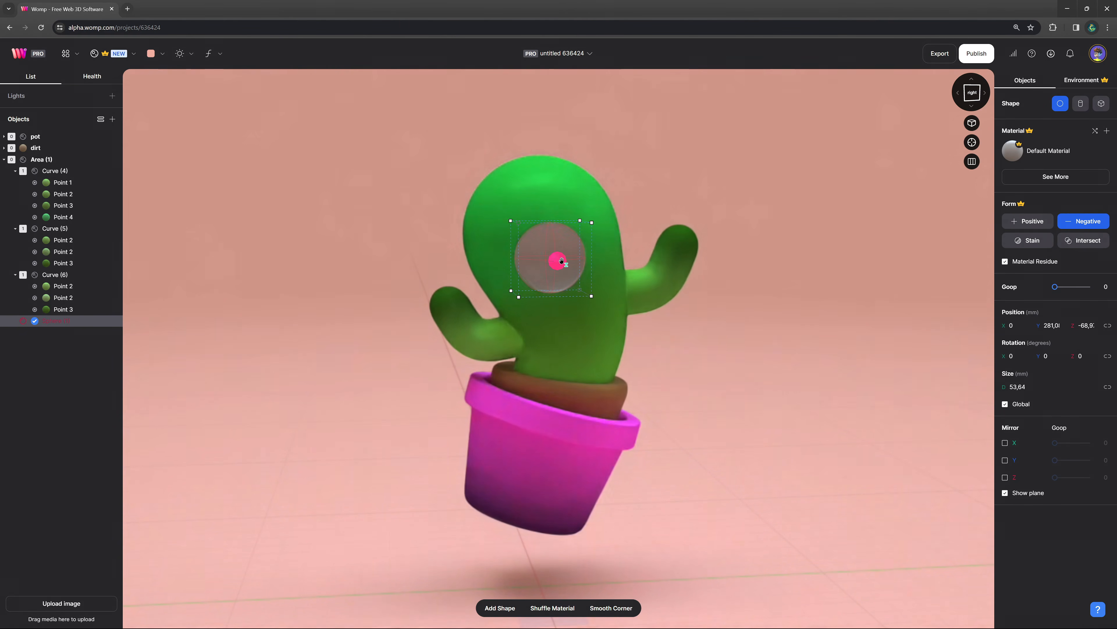
{"action": "left_click", "coordinate": [1005, 262]}
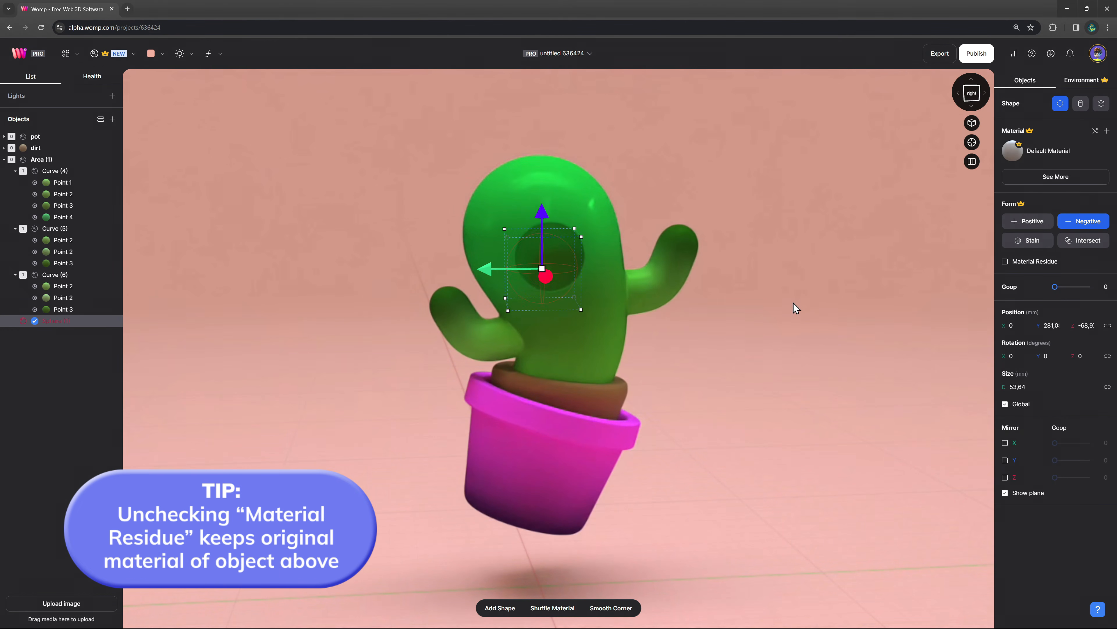
Step: Duplicate the eye socket sphere for the second eye at about X 51.1, Y 290.9, Z -56 mm
{"action": "scroll", "coordinate": [795, 307], "scroll_direction": "up", "scroll_amount": 3}
{"action": "left_click_drag", "start_coordinate": [502, 269], "coordinate": [531, 269], "text": "alt"}
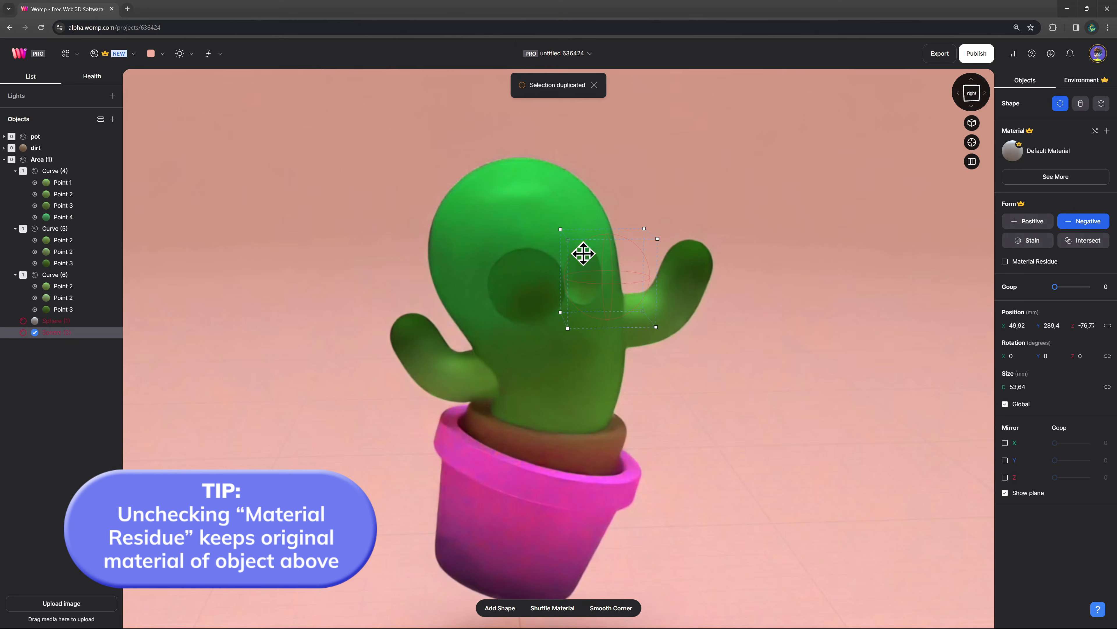
{"action": "left_click_drag", "start_coordinate": [614, 280], "coordinate": [616, 278]}
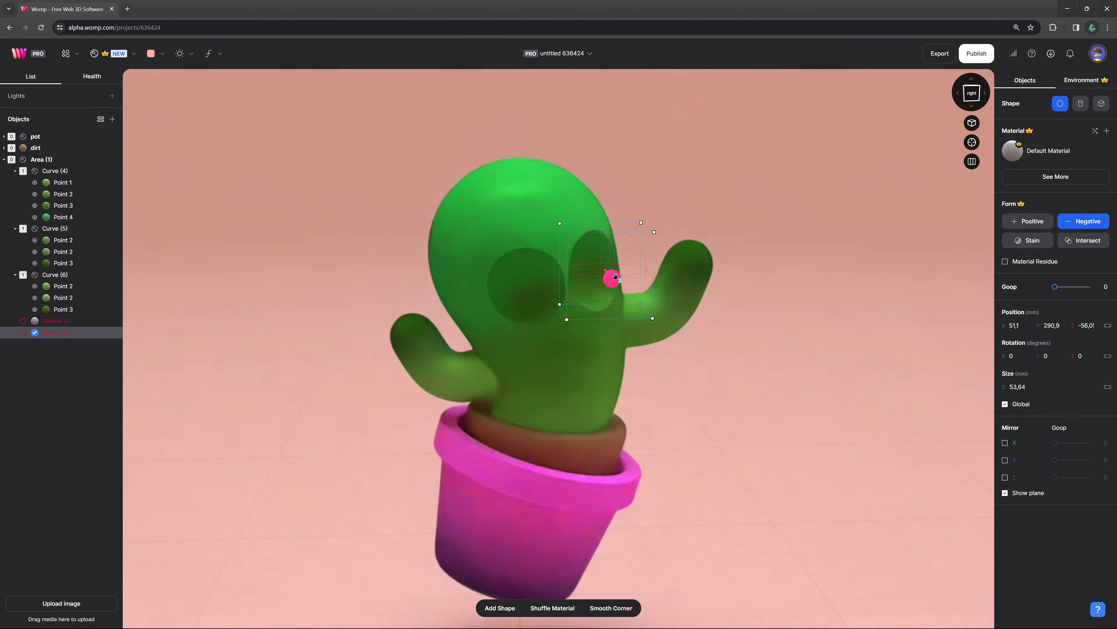
Step: Set both eye socket spheres' goop to about 10.2 and paste a copy of the pair in place
{"action": "left_click", "coordinate": [86, 320], "text": "shift"}
{"action": "right_click", "coordinate": [80, 333]}
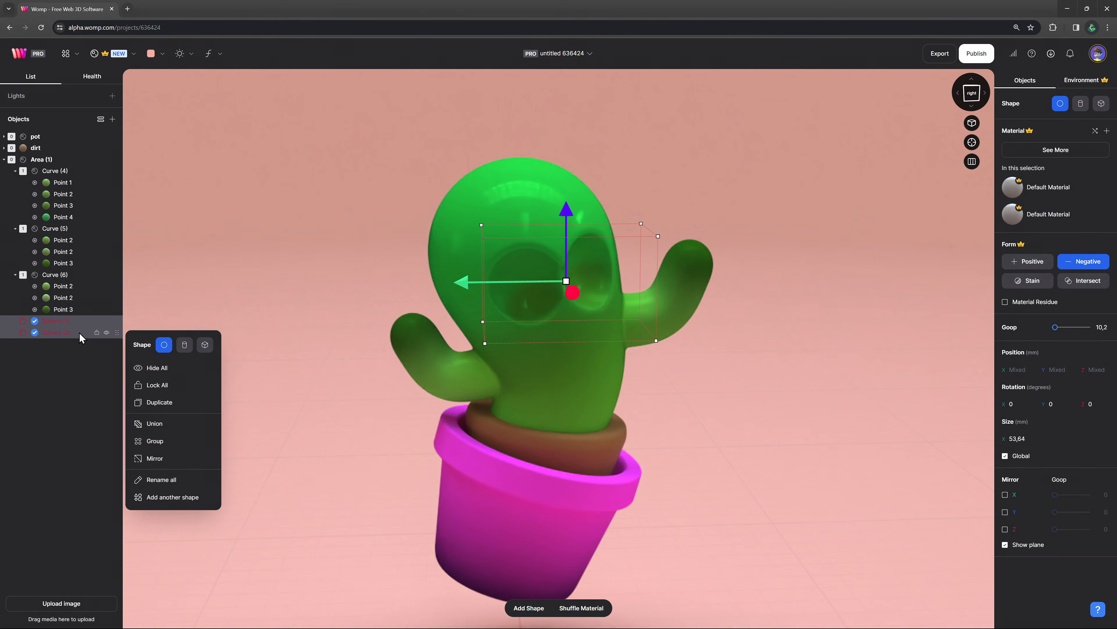
{"action": "key", "text": "ctrl+v"}
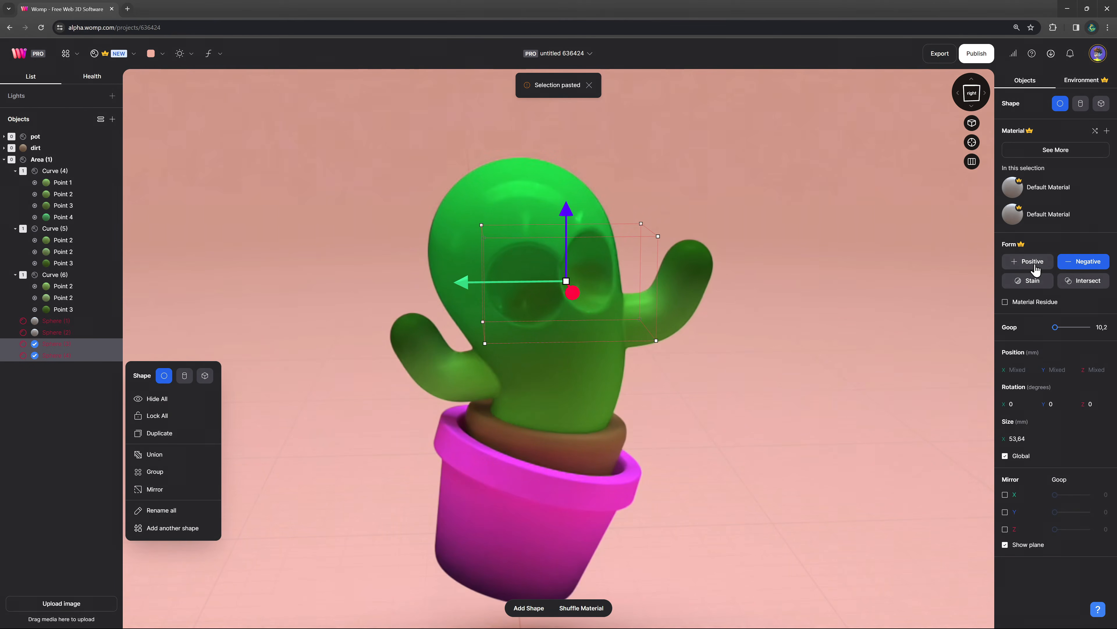
Step: Turn the pasted spheres into positive eyeballs with goop 0 and nudge them slightly forward out of the sockets
{"action": "left_click", "coordinate": [1029, 262]}
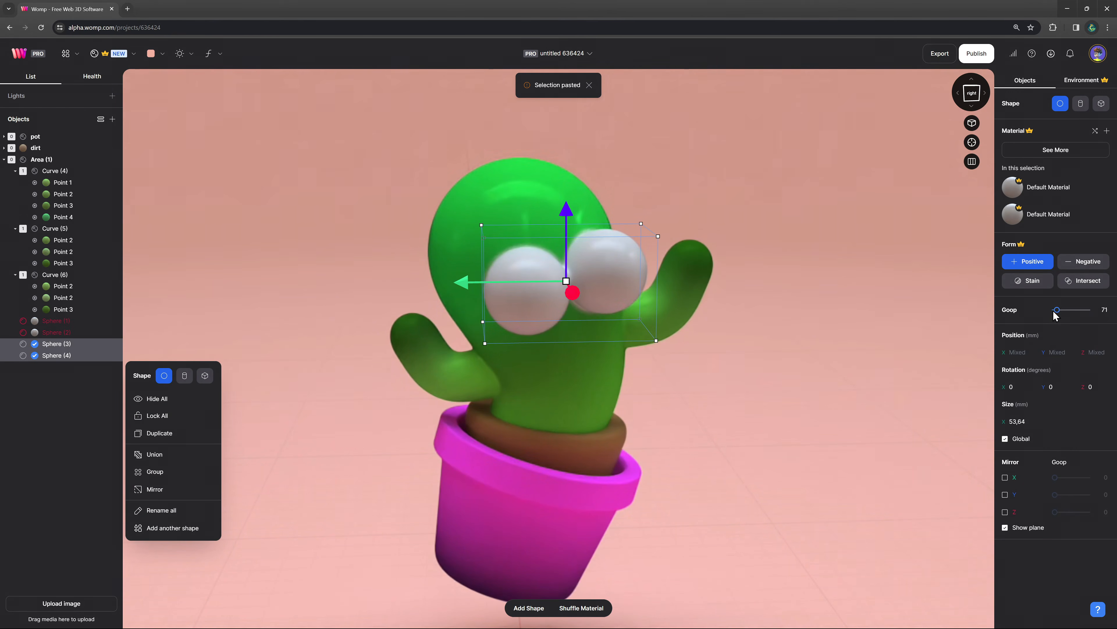
{"action": "left_click_drag", "start_coordinate": [1055, 312], "coordinate": [1038, 312]}
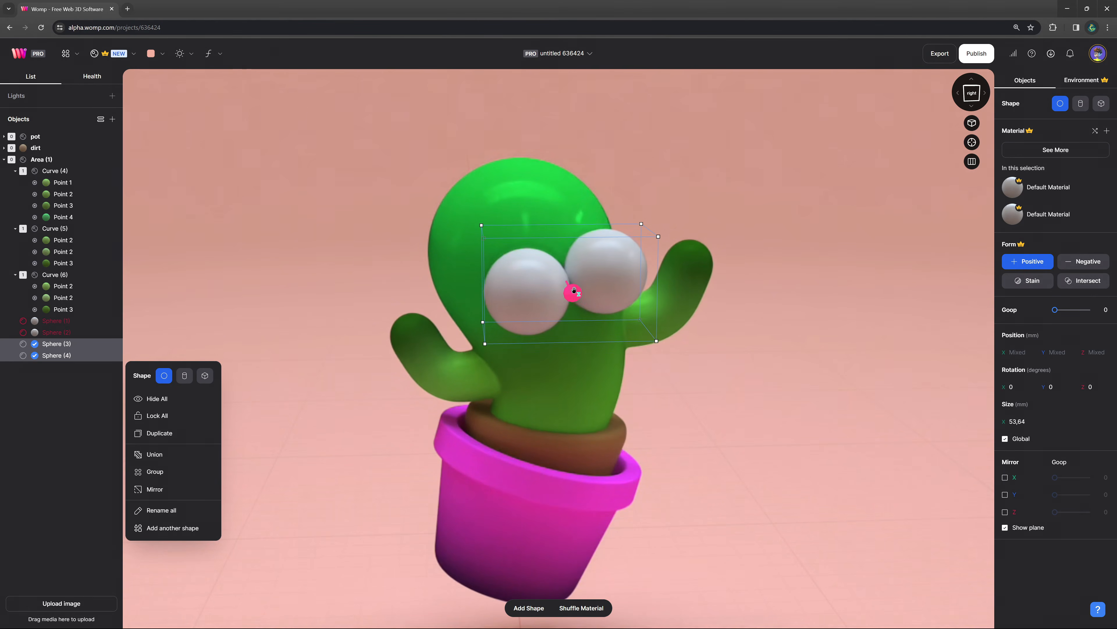
{"action": "left_click_drag", "start_coordinate": [573, 292], "coordinate": [577, 292]}
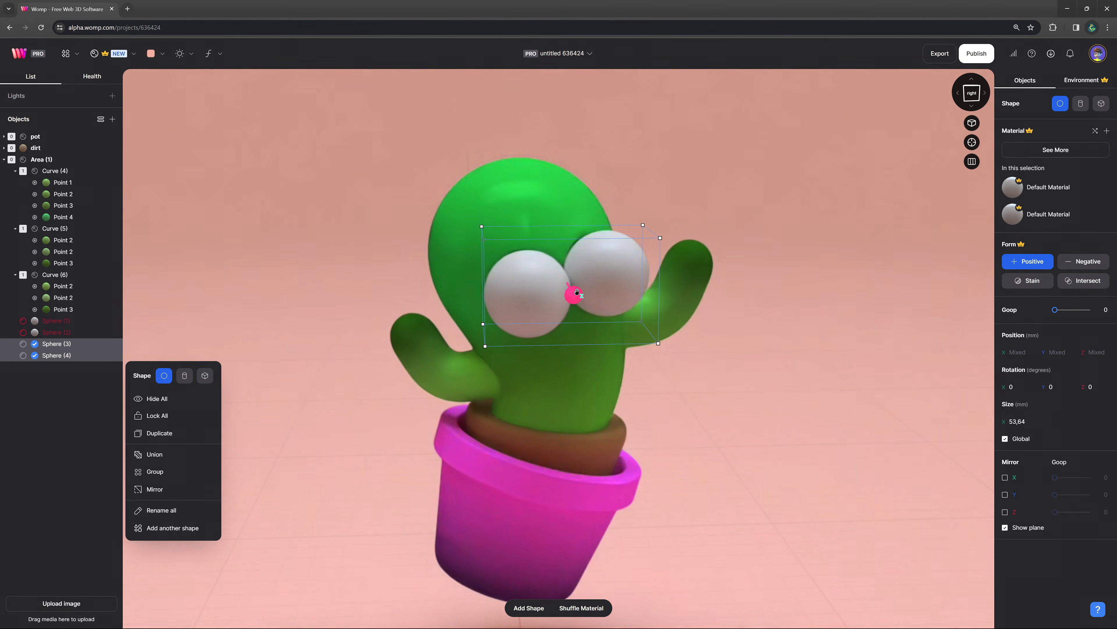
Step: Give both eyeballs a new near-white material with color F9F9F9, roughness 0 and glass about 9.4
{"action": "left_click", "coordinate": [97, 58]}
{"action": "left_click", "coordinate": [185, 81]}
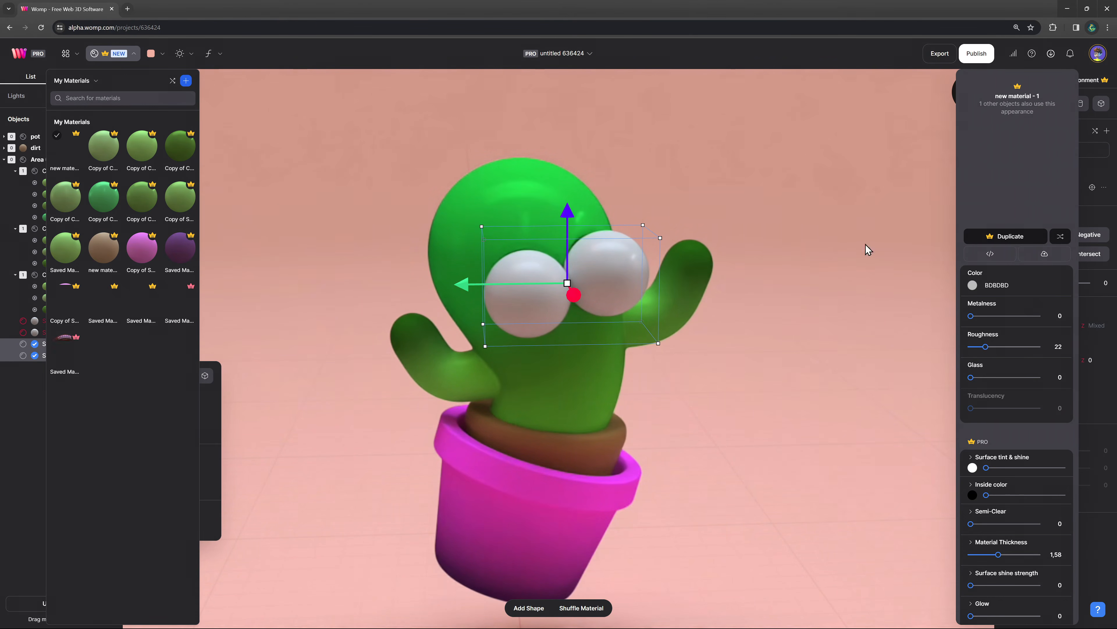
{"action": "left_click", "coordinate": [973, 285]}
{"action": "left_click", "coordinate": [856, 295]}
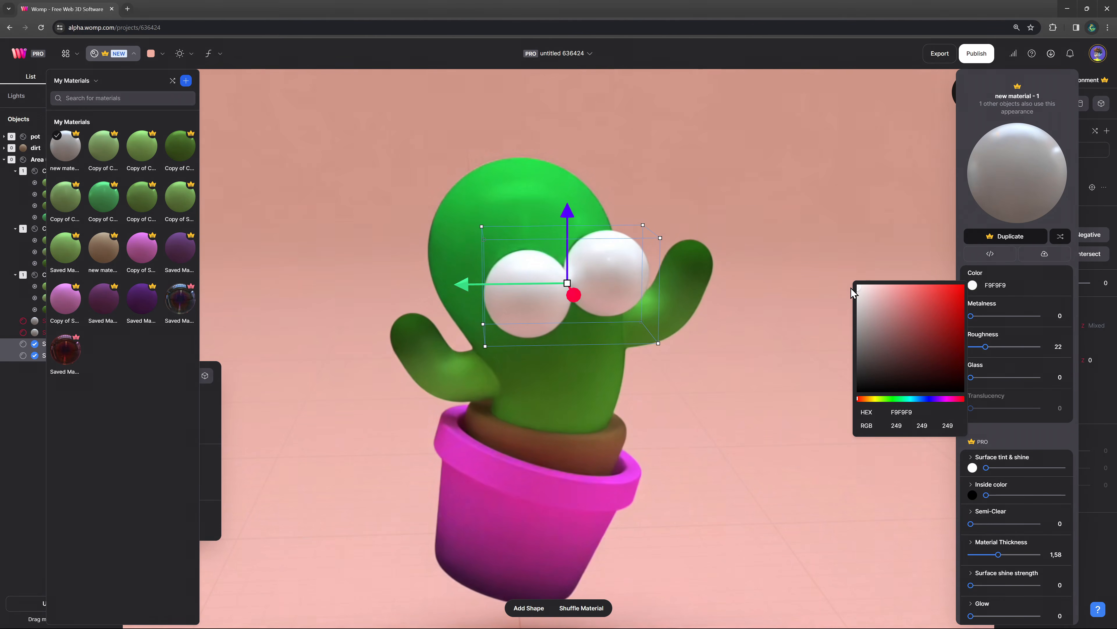
{"action": "left_click_drag", "start_coordinate": [986, 346], "coordinate": [976, 379]}
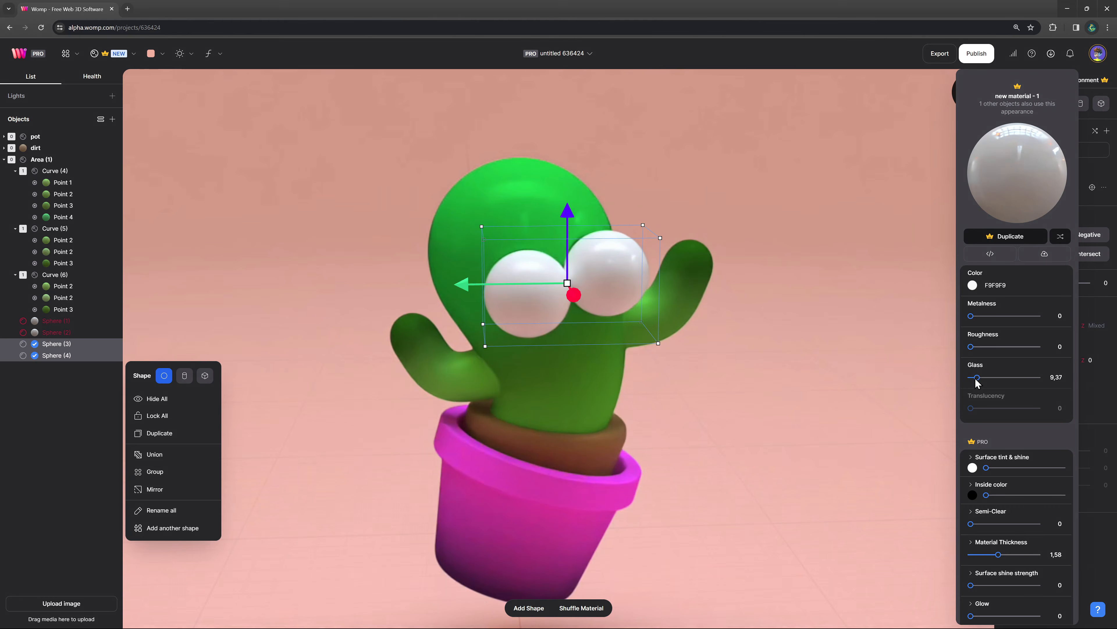
Step: Shrink the first eyeball to about 45.3 mm and adjust both eyeballs to sit inside their sockets
{"action": "left_click", "coordinate": [84, 345]}
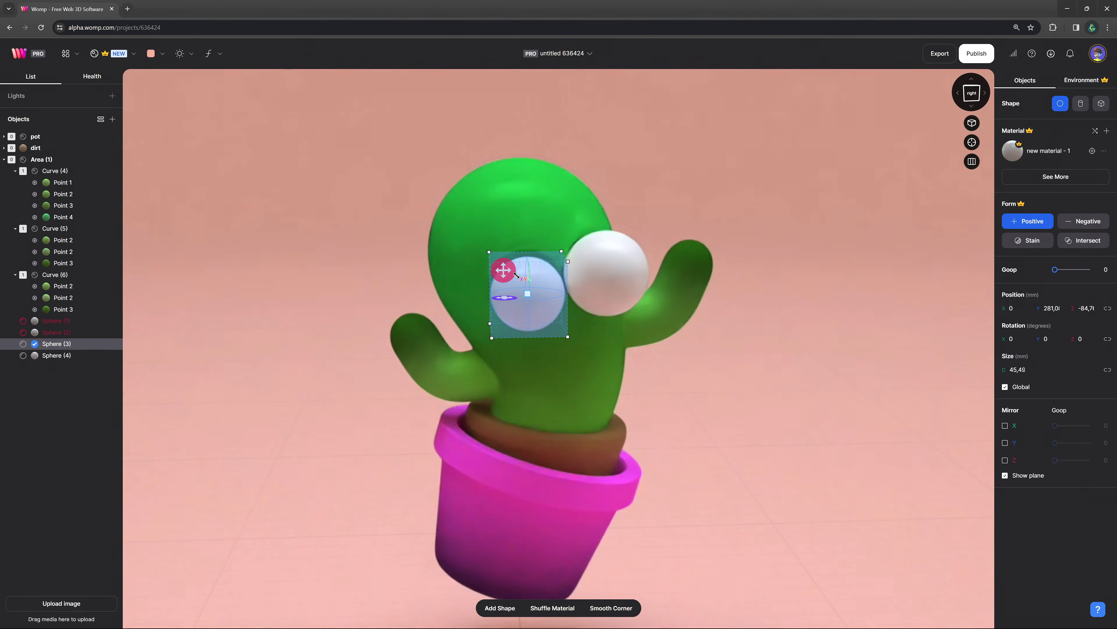
{"action": "left_click_drag", "start_coordinate": [504, 270], "coordinate": [504, 267]}
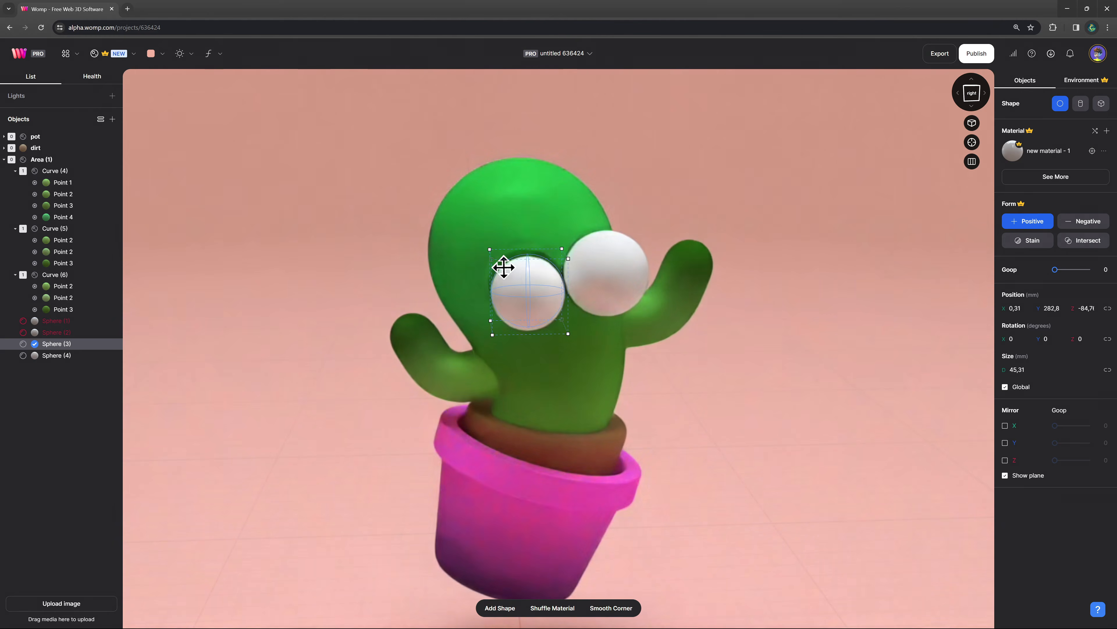
{"action": "left_click", "coordinate": [60, 358]}
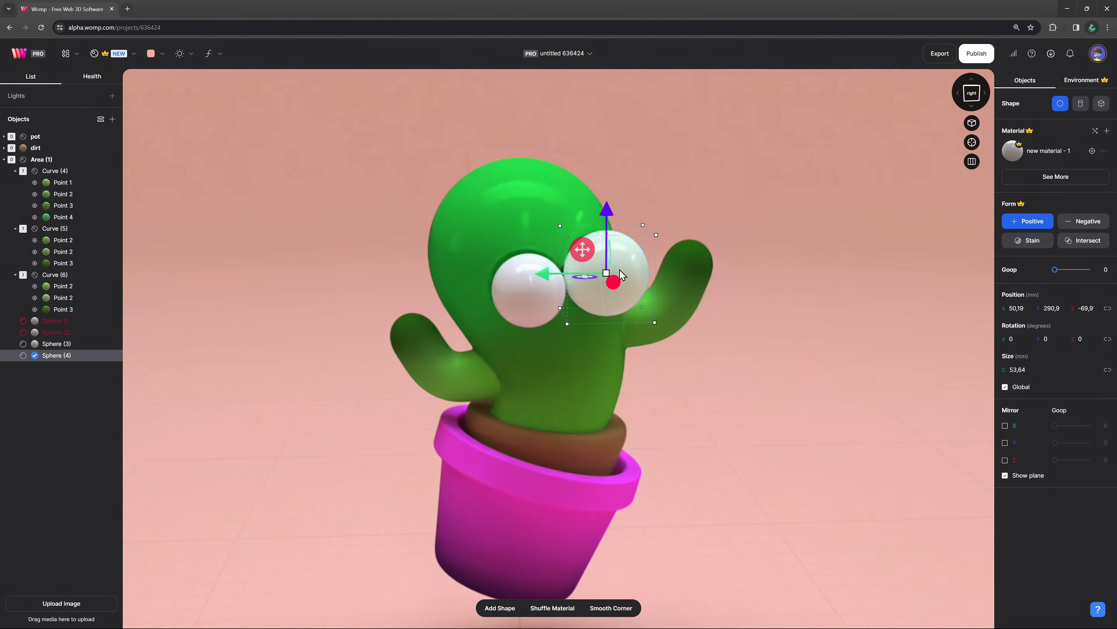
{"action": "left_click_drag", "start_coordinate": [583, 250], "coordinate": [582, 250]}
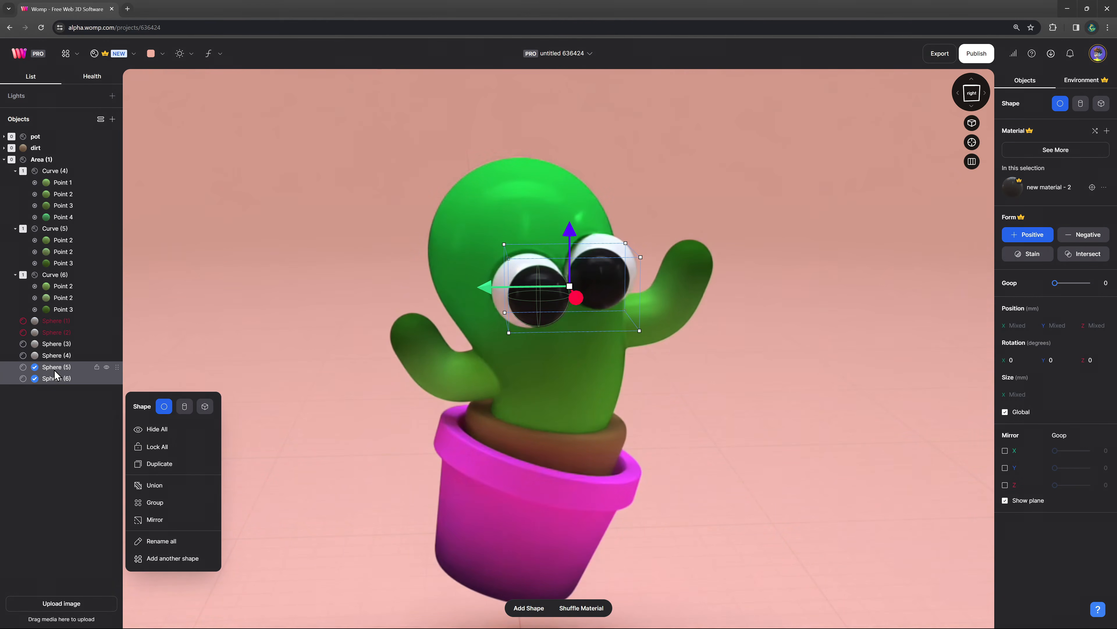
Step: Reposition the two black pupil spheres one at a time on the fronts of the white eyeballs
{"action": "left_click", "coordinate": [54, 371]}
{"action": "left_click_drag", "start_coordinate": [514, 272], "coordinate": [535, 298]}
{"action": "left_click", "coordinate": [74, 378]}
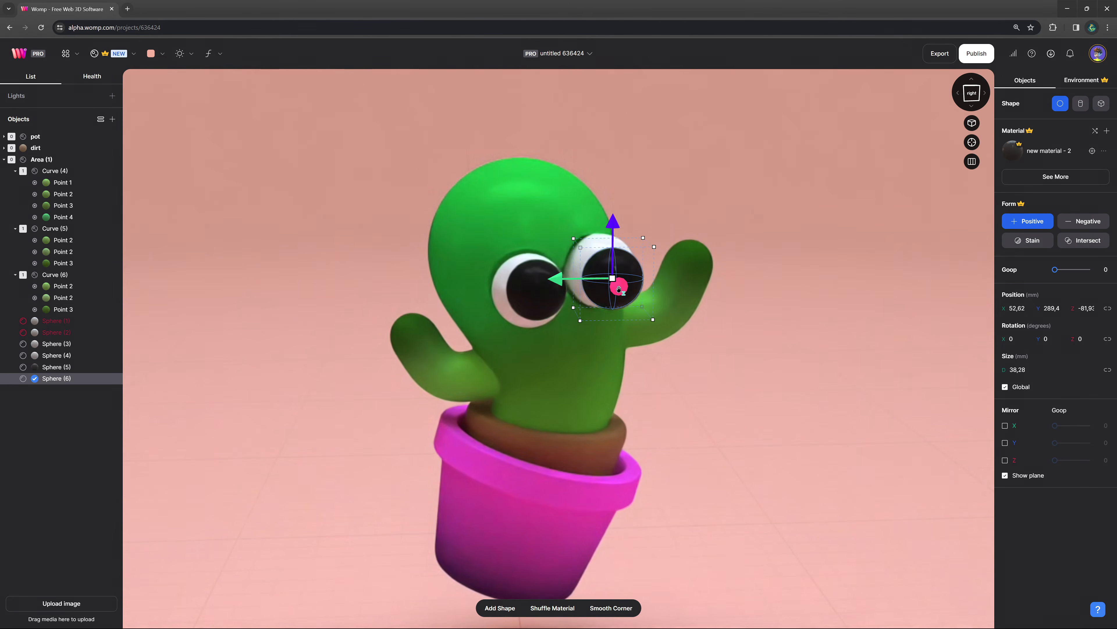
{"action": "left_click_drag", "start_coordinate": [616, 287], "coordinate": [617, 283]}
{"action": "left_click_drag", "start_coordinate": [613, 218], "coordinate": [612, 214]}
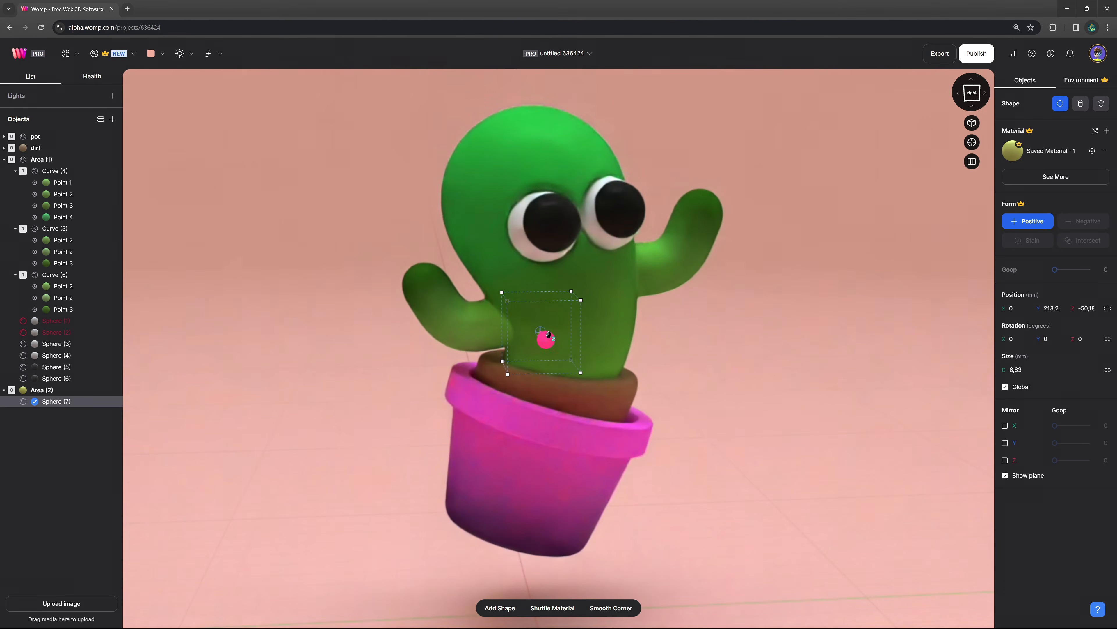
Step: Adjust the small yellow sphere on the cactus body and scatter duplicates about 6.3 mm in size over the body, arms and head
{"action": "left_click_drag", "start_coordinate": [545, 338], "coordinate": [546, 341]}
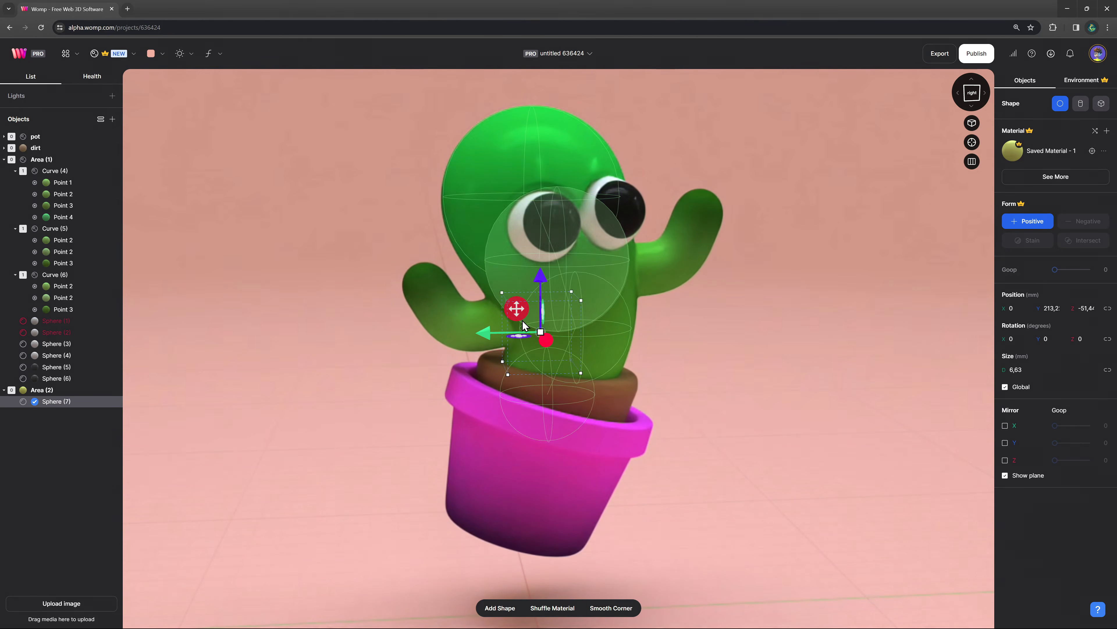
{"action": "left_click_drag", "start_coordinate": [520, 304], "coordinate": [576, 323], "text": "alt"}
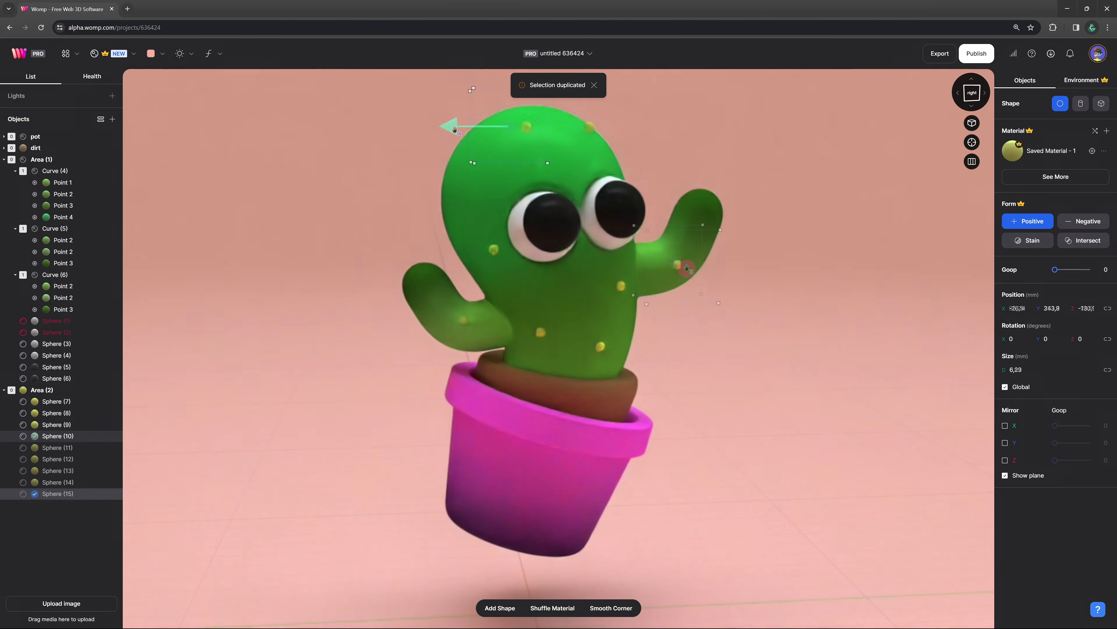
{"action": "left_click_drag", "start_coordinate": [455, 130], "coordinate": [443, 130]}
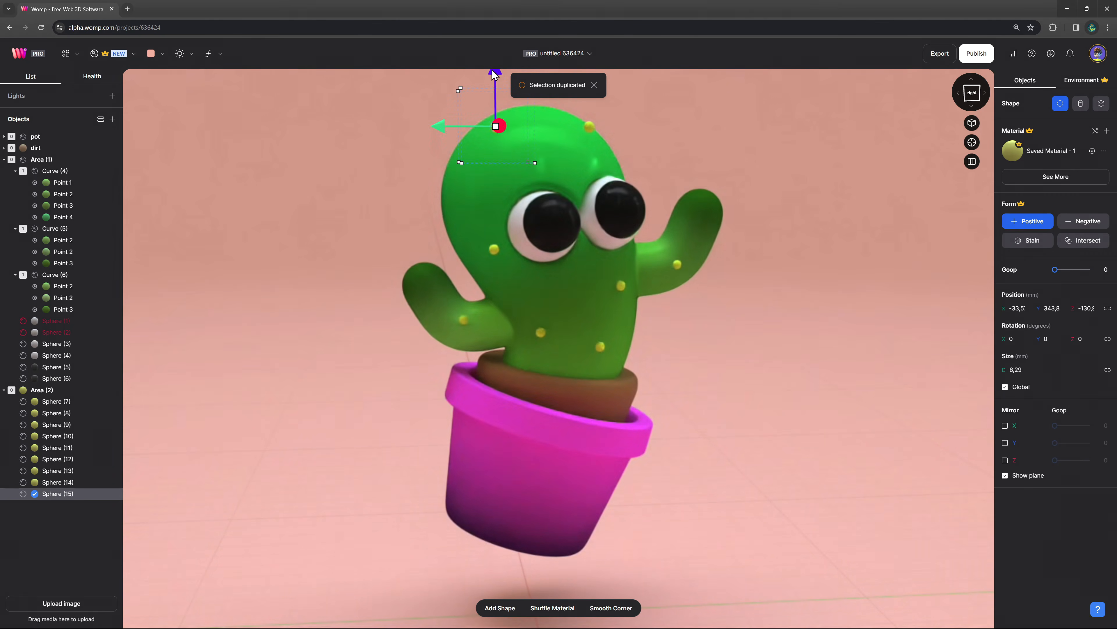
{"action": "left_click_drag", "start_coordinate": [495, 76], "coordinate": [458, 131]}
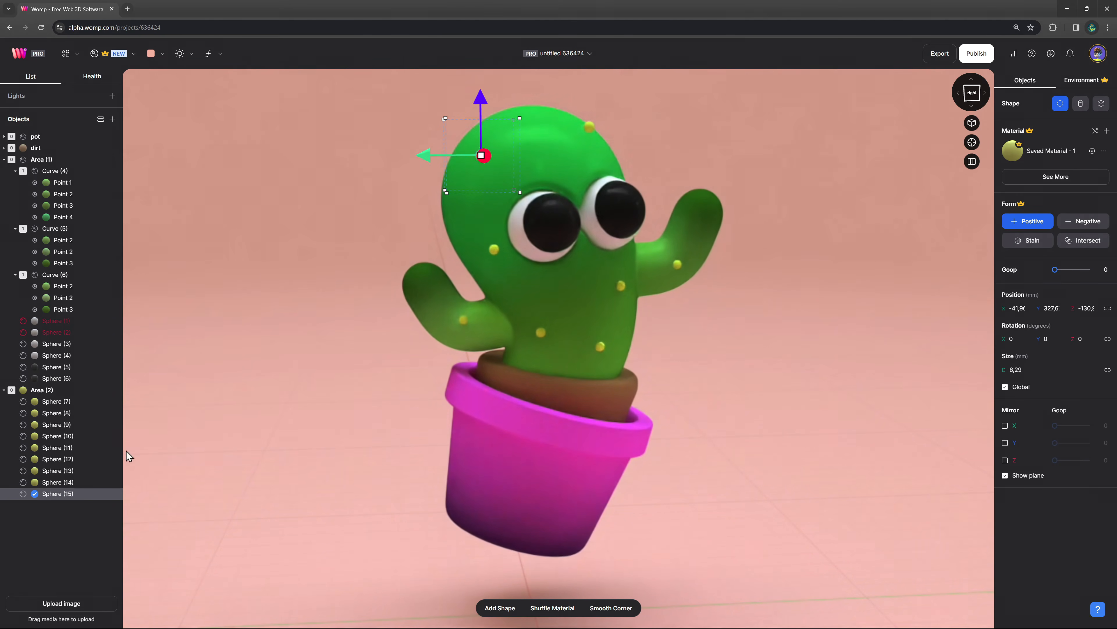
{"action": "left_click", "coordinate": [66, 472]}
{"action": "left_click_drag", "start_coordinate": [514, 152], "coordinate": [475, 77]}
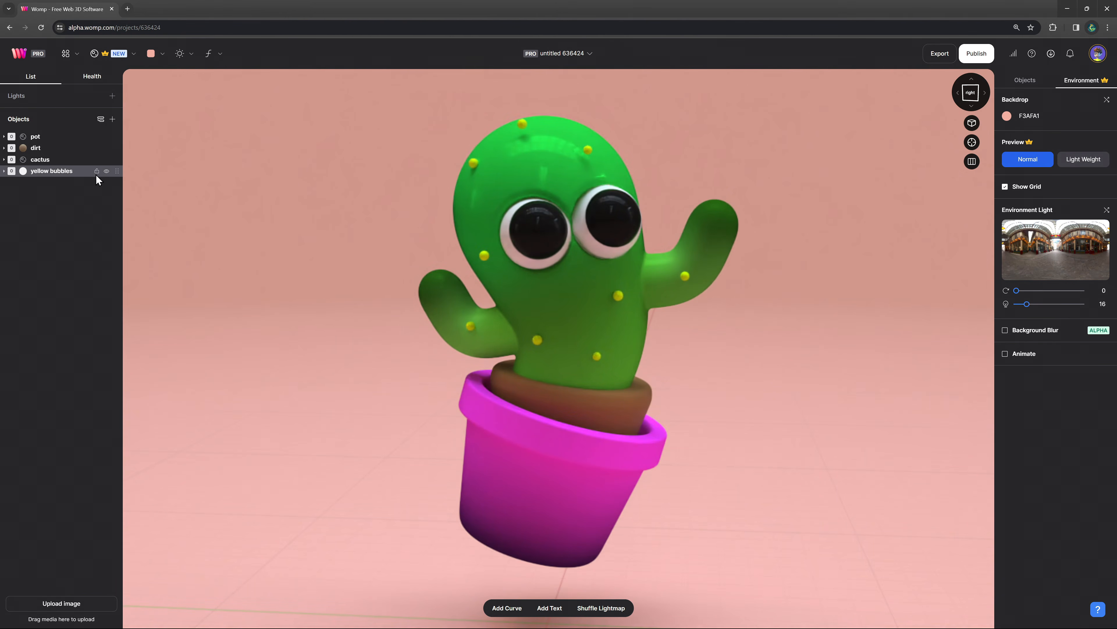
Step: Collapse all areas in the object list and slightly raise the cactus area's resolution
{"action": "left_click", "coordinate": [100, 119]}
{"action": "left_click", "coordinate": [100, 119]}
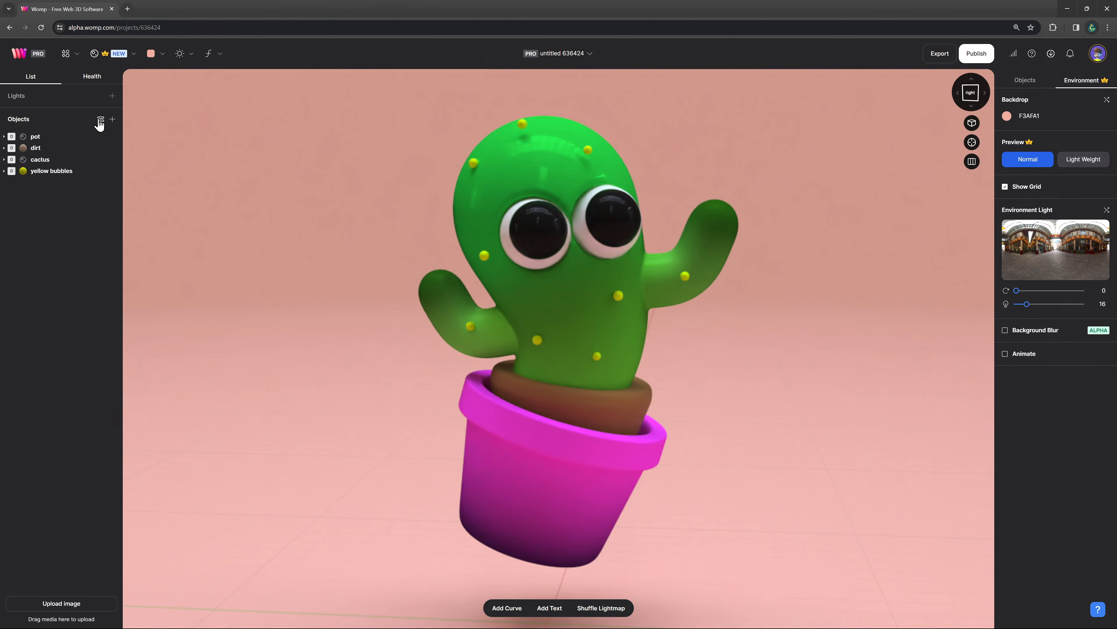
{"action": "left_click", "coordinate": [93, 78]}
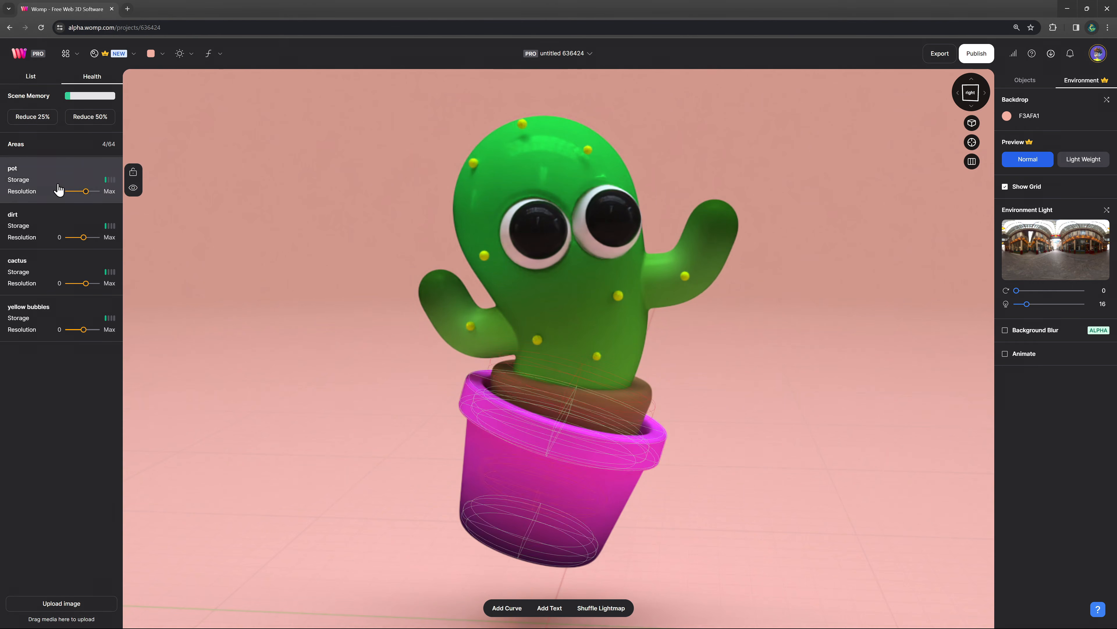
{"action": "mouse_move", "coordinate": [85, 288]}
{"action": "left_mouse_down"}
{"action": "mouse_move", "coordinate": [66, 288]}
{"action": "mouse_move", "coordinate": [87, 290]}
{"action": "left_mouse_up"}
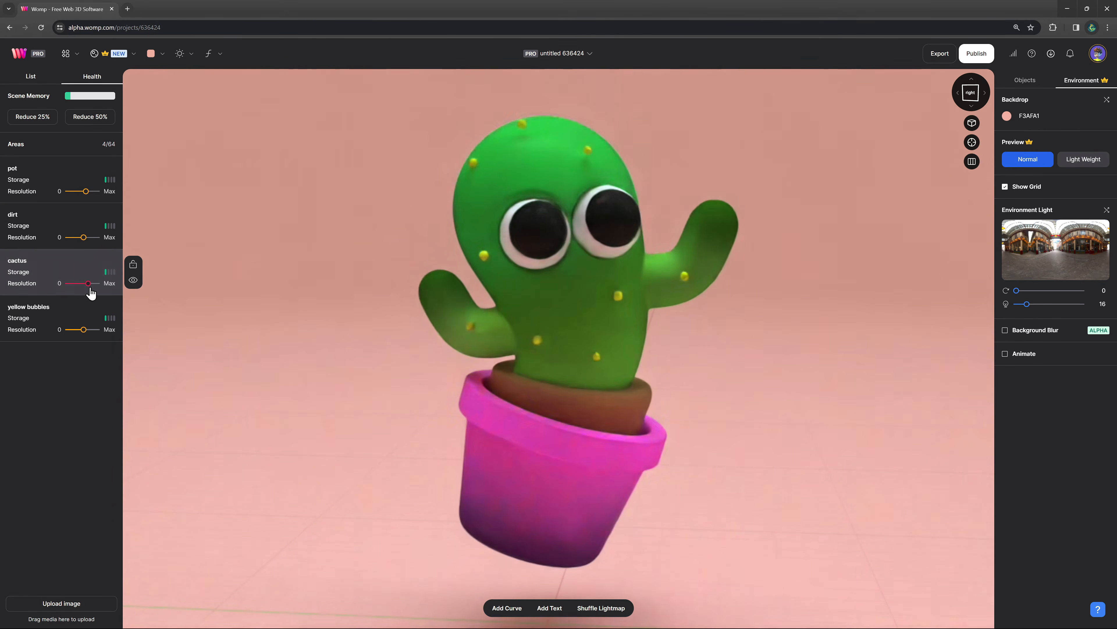
Step: Move the four positive eyeball and pupil spheres out of the cactus area into a new area of their own
{"action": "left_click", "coordinate": [39, 87]}
{"action": "left_click", "coordinate": [4, 160]}
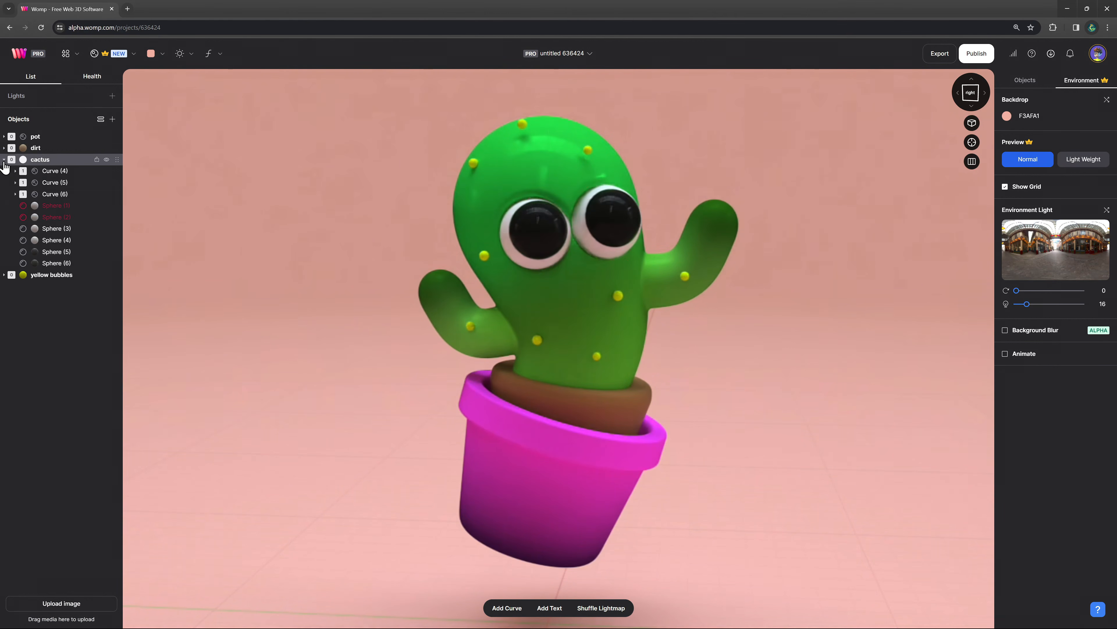
{"action": "left_click", "coordinate": [60, 231]}
{"action": "left_click", "coordinate": [60, 259], "text": "shift"}
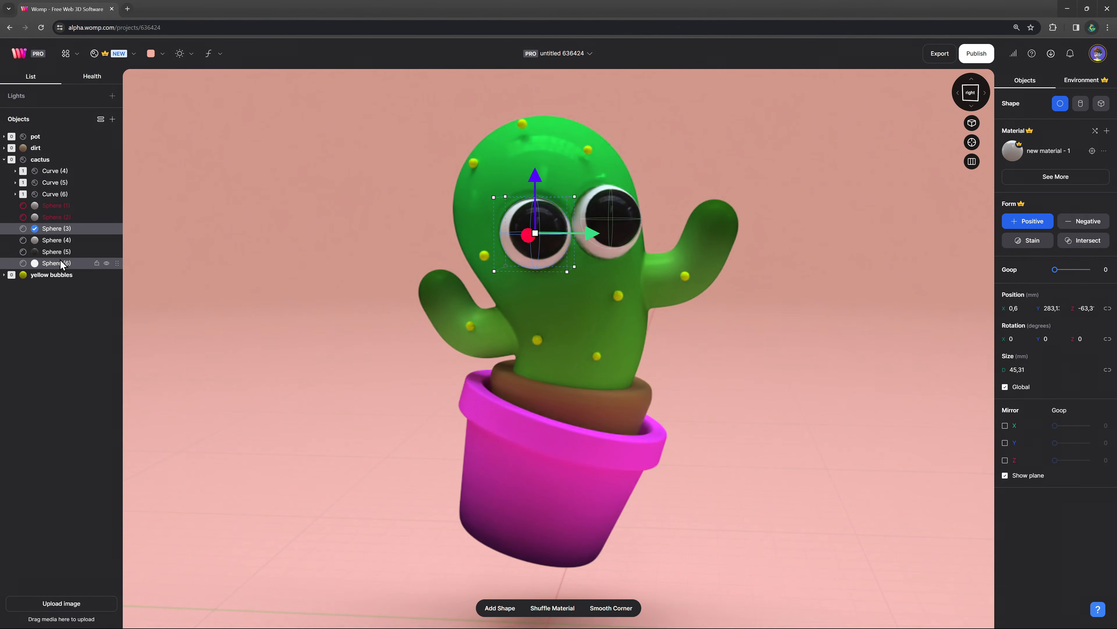
{"action": "right_click", "coordinate": [57, 244]}
{"action": "left_click_drag", "start_coordinate": [58, 297], "coordinate": [60, 296]}
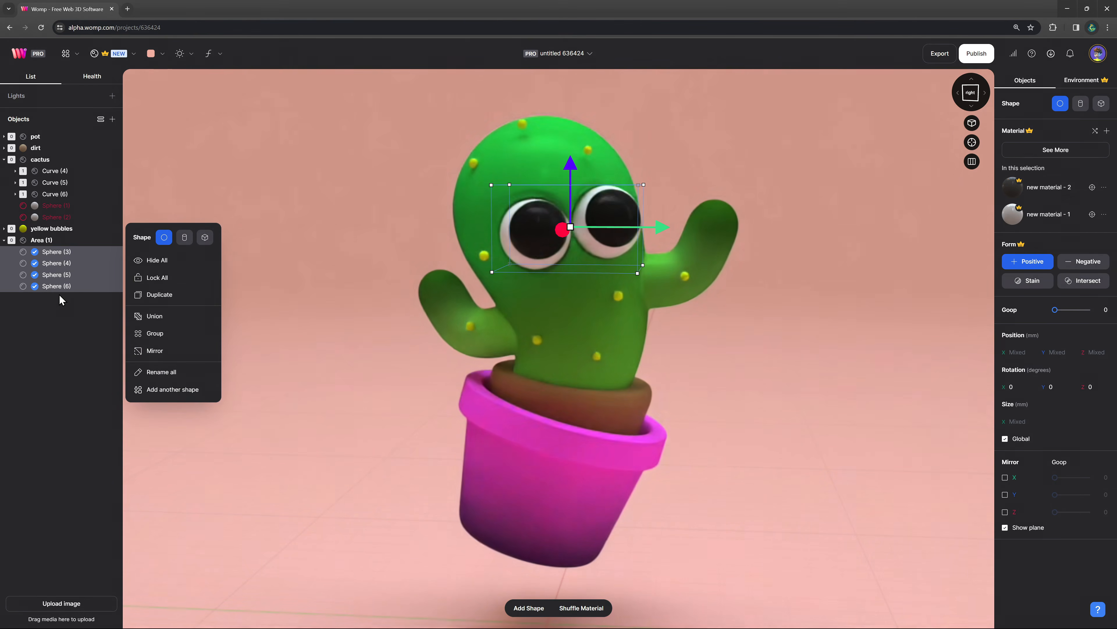
Step: Rename the new area as eyes and move it above yellow bubbles in the object order
{"action": "double_click", "coordinate": [60, 242]}
{"action": "type", "text": "eyes"}
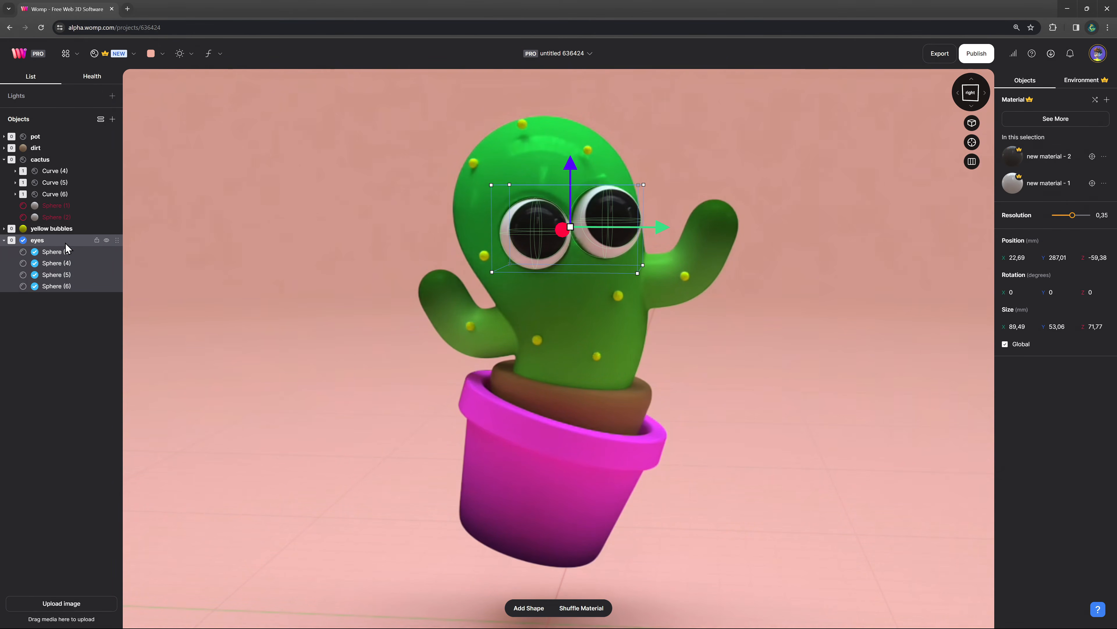
{"action": "left_click_drag", "start_coordinate": [65, 243], "coordinate": [71, 229]}
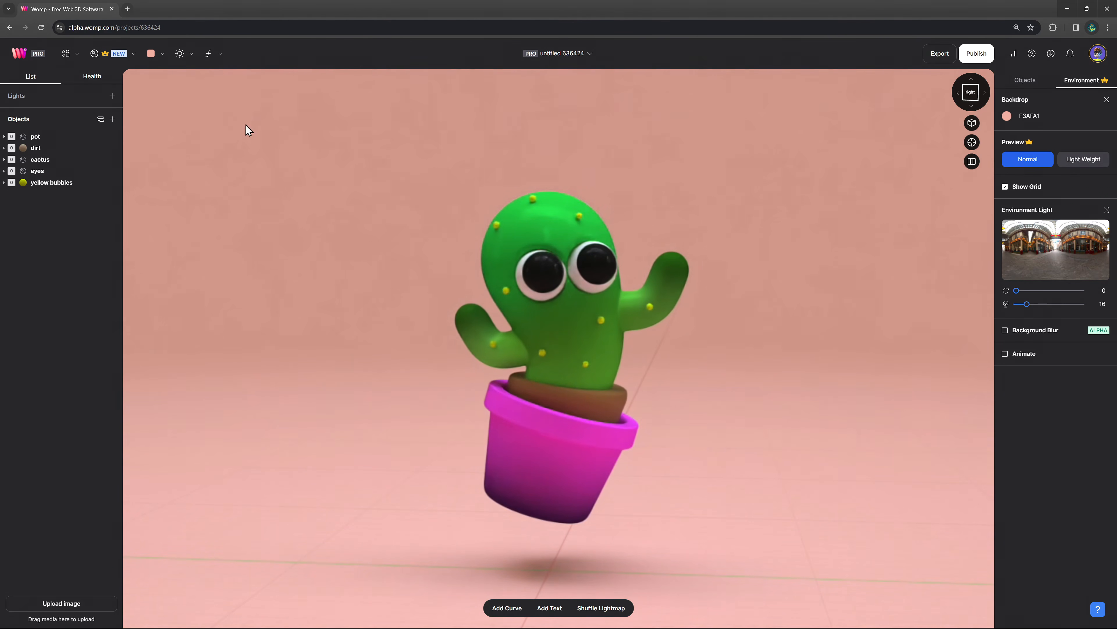
Step: Add a 3D text object and place it beside the cactus's head at about X -177.5, Y 316.7 mm
{"action": "left_click", "coordinate": [67, 55]}
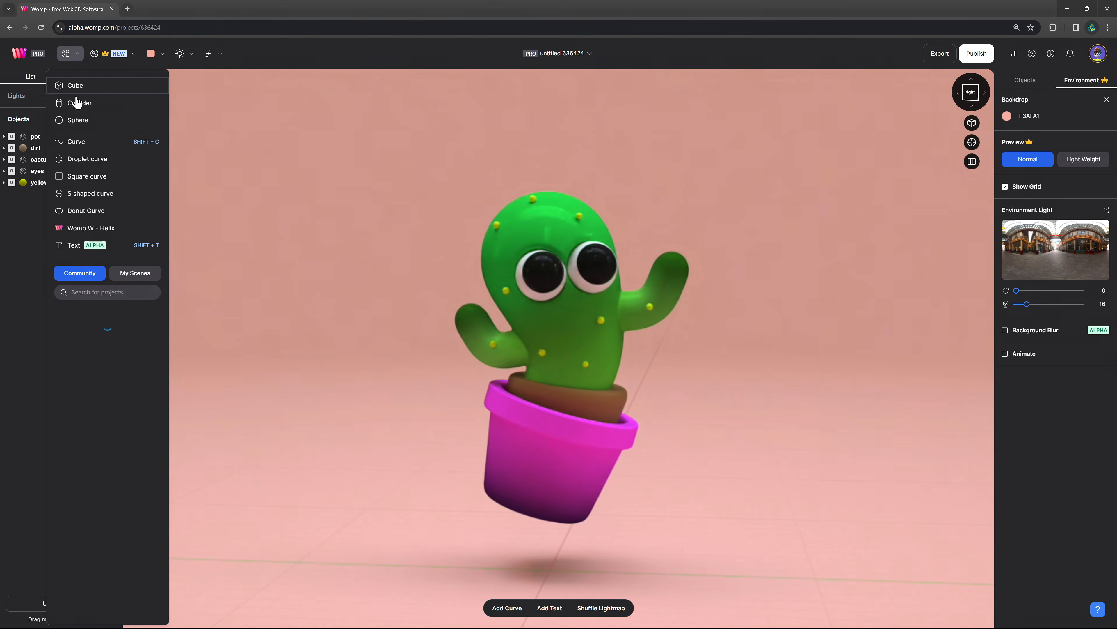
{"action": "left_click", "coordinate": [75, 245]}
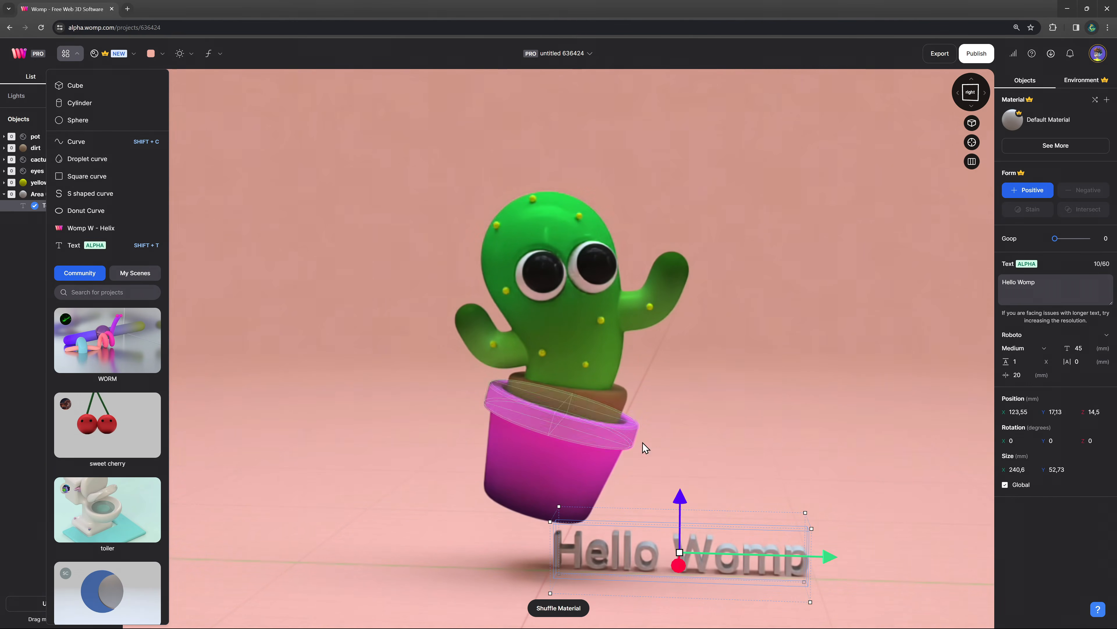
{"action": "left_click_drag", "start_coordinate": [706, 516], "coordinate": [359, 230]}
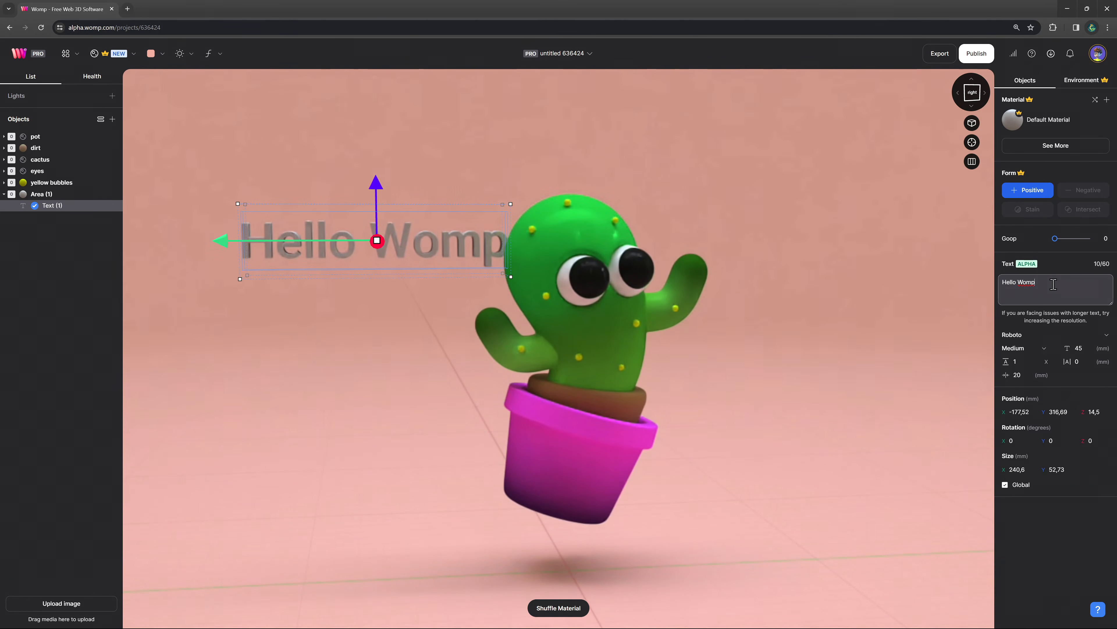
Step: Change the text to "3D" and set its font size to 90 mm
{"action": "type", "text": "3D"}
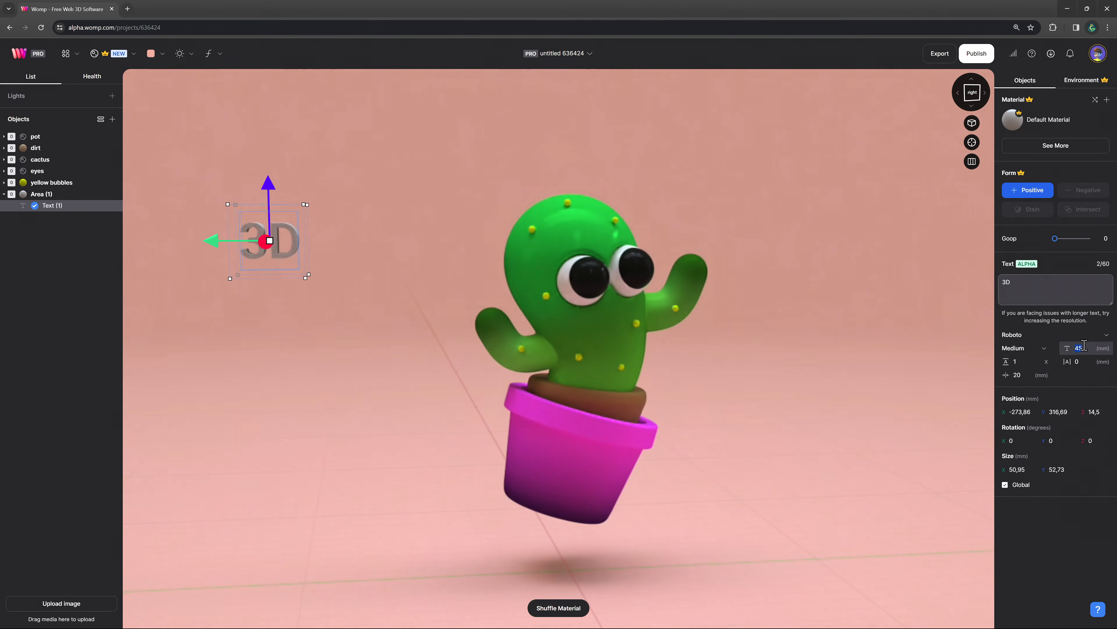
{"action": "type", "text": "90"}
{"action": "key", "text": "Return"}
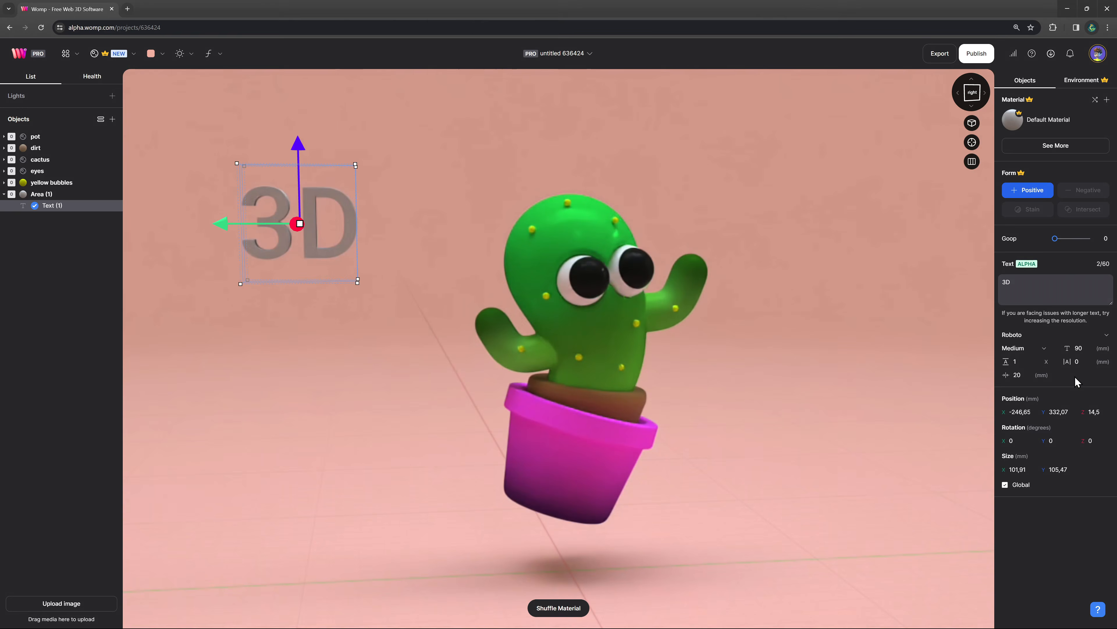
Step: Change the 3D text's font to Satoshi in Bold weight
{"action": "left_click", "coordinate": [1046, 342]}
{"action": "scroll", "coordinate": [1051, 431], "scroll_direction": "down", "scroll_amount": 8}
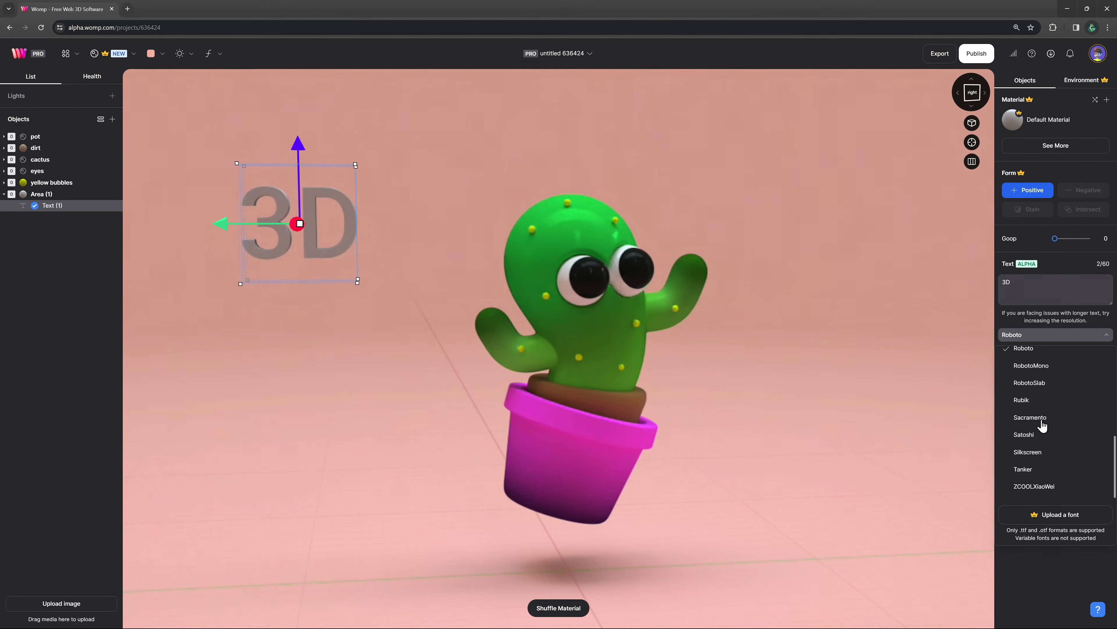
{"action": "left_click", "coordinate": [1039, 434]}
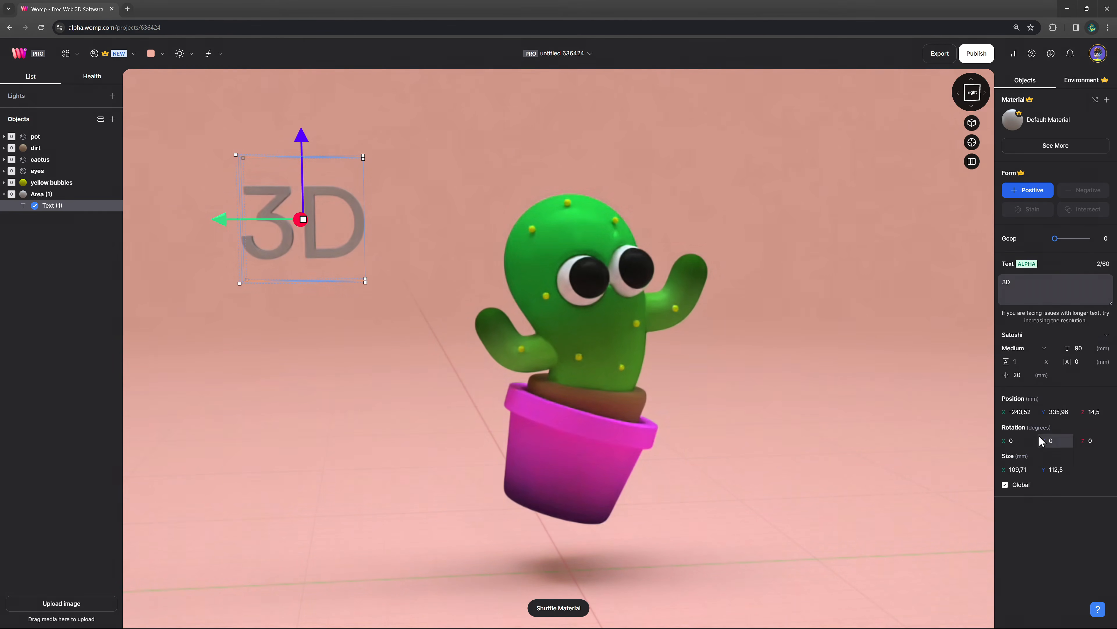
{"action": "left_click", "coordinate": [1022, 349]}
{"action": "left_click", "coordinate": [991, 424]}
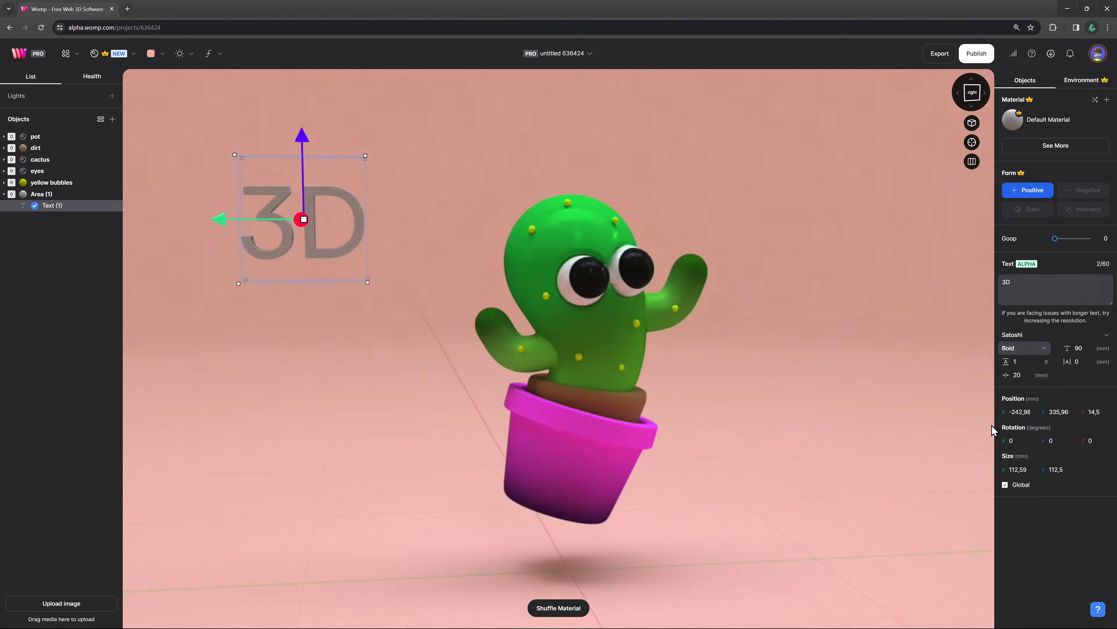
Step: Color the 3D text's material orange, FF9D10
{"action": "left_click", "coordinate": [1054, 145]}
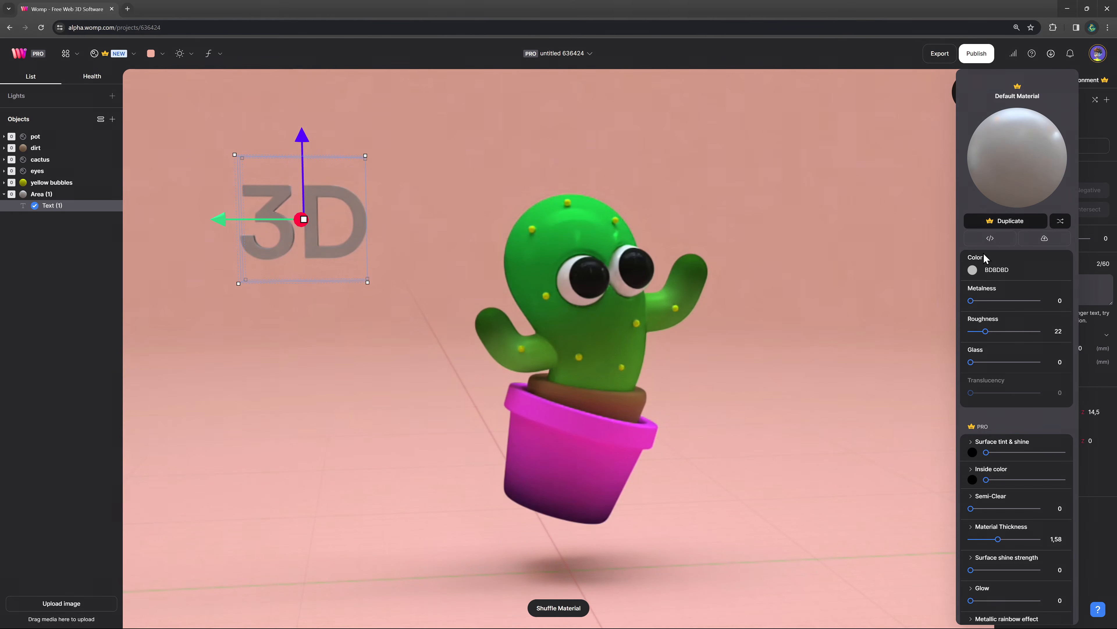
{"action": "left_click", "coordinate": [973, 270]}
{"action": "left_click", "coordinate": [867, 383]}
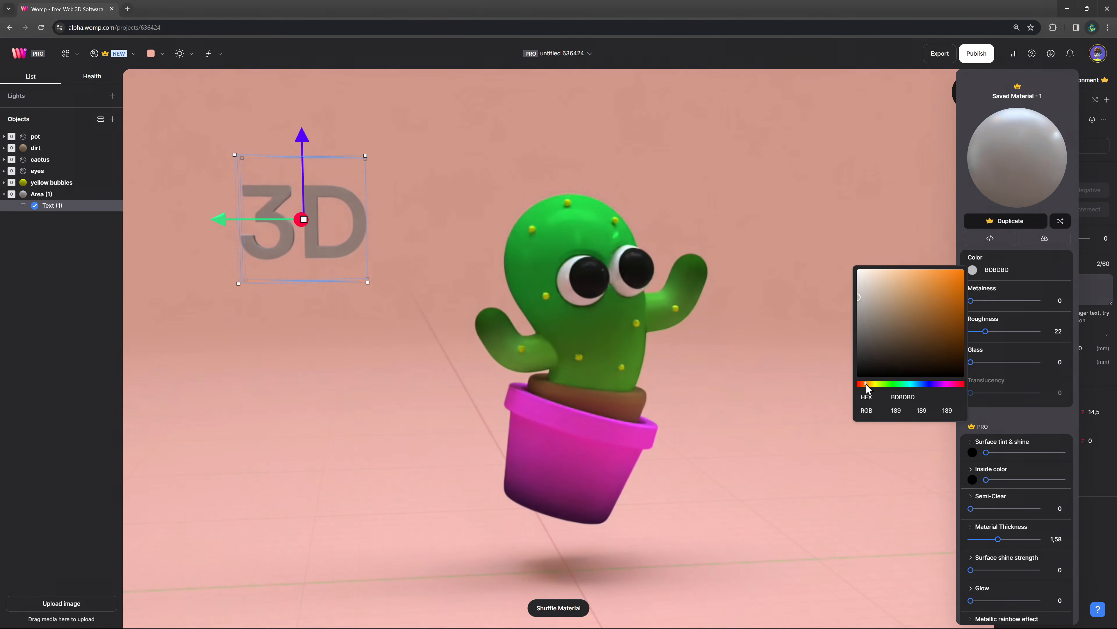
{"action": "left_click_drag", "start_coordinate": [942, 283], "coordinate": [959, 270]}
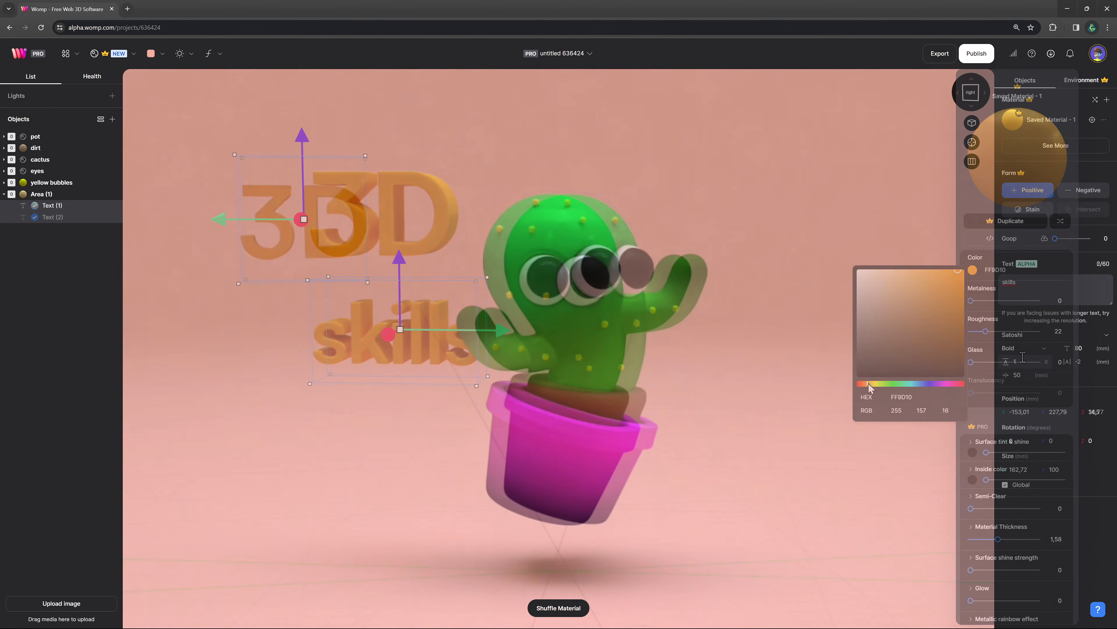
Step: Set the "skills" text to Light weight with letter spacing of -5 mm
{"action": "left_click", "coordinate": [1023, 348]}
{"action": "left_click", "coordinate": [1008, 377]}
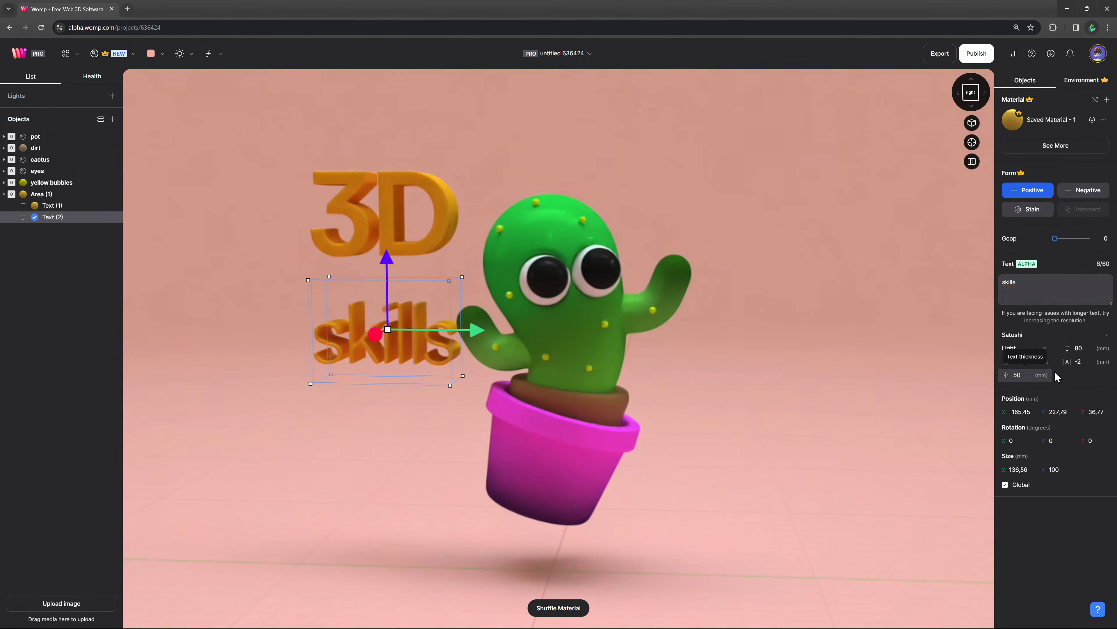
{"action": "left_click", "coordinate": [1088, 361]}
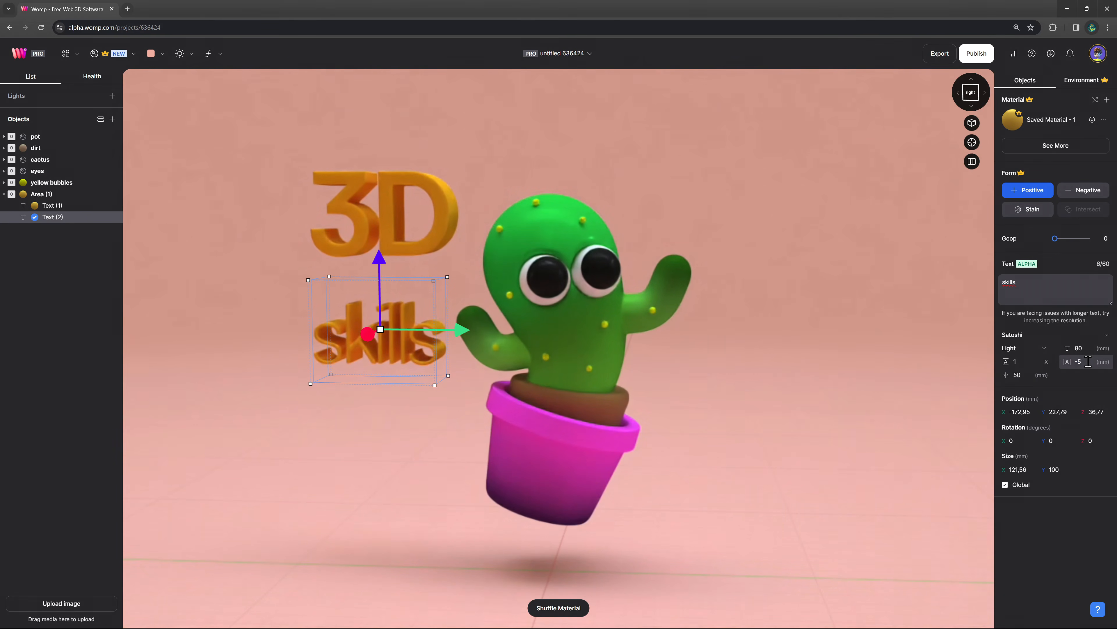
Step: Move the "skills" text up close beneath "3D" and place a copy of it on the opposite side of the cactus
{"action": "left_click_drag", "start_coordinate": [383, 262], "coordinate": [384, 229]}
{"action": "key", "text": "ctrl+c"}
{"action": "key", "text": "ctrl+v"}
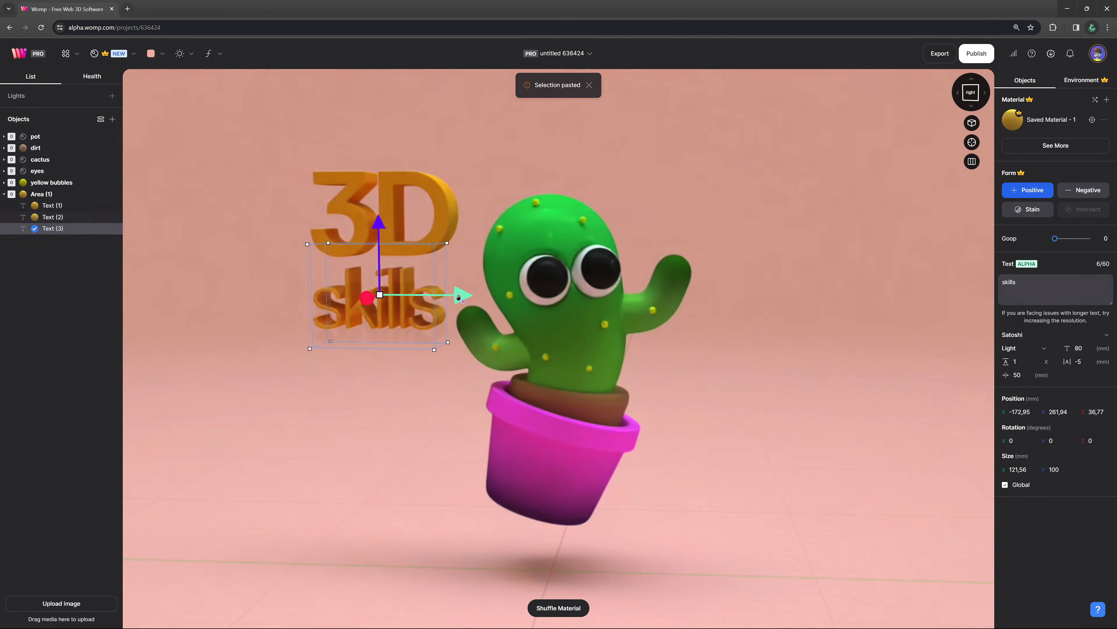
{"action": "left_click_drag", "start_coordinate": [461, 297], "coordinate": [850, 318]}
{"action": "right_click_drag", "start_coordinate": [748, 393], "coordinate": [818, 387]}
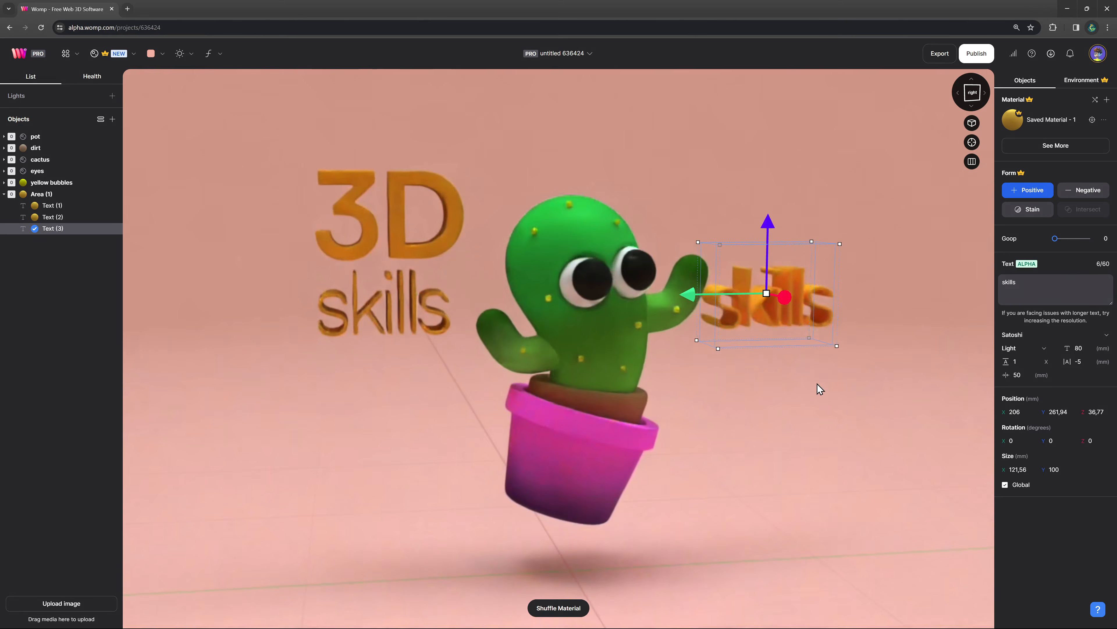
{"action": "left_click_drag", "start_coordinate": [785, 300], "coordinate": [829, 316]}
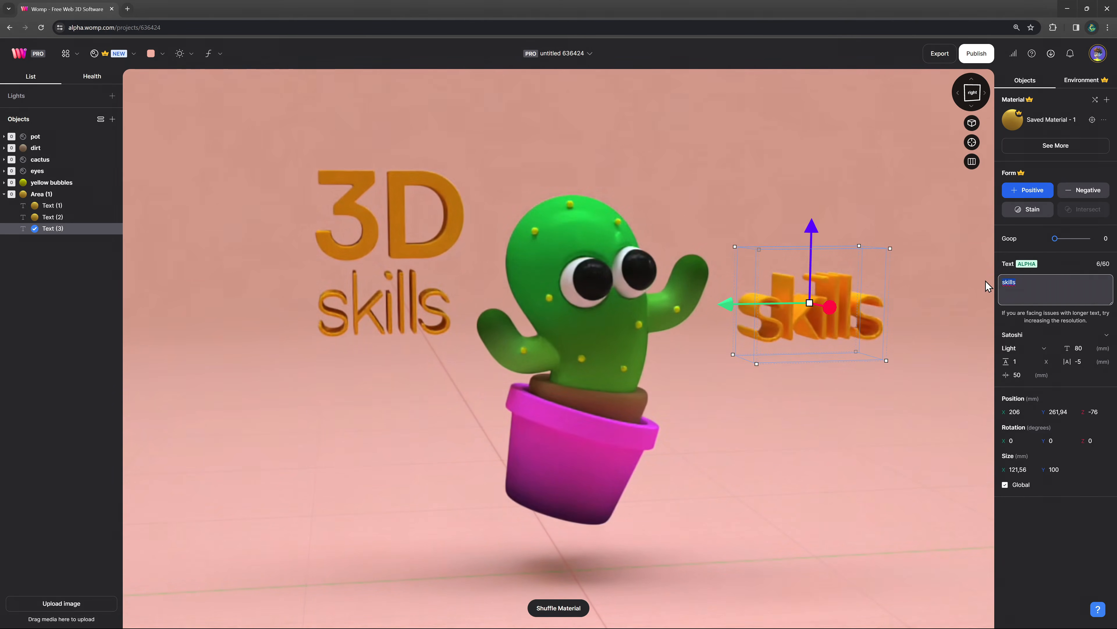
Step: Change the copied text to "looking" with 10 mm depth, 60 mm font size and 2 mm letter spacing
{"action": "type", "text": "looking"}
{"action": "left_click", "coordinate": [1015, 374]}
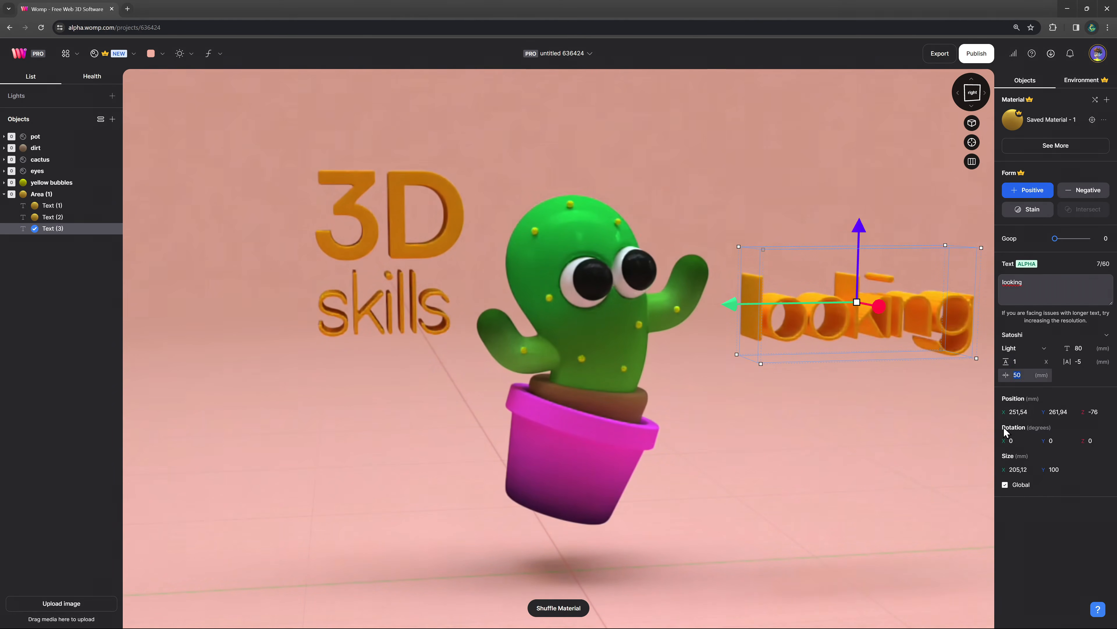
{"action": "type", "text": "10"}
{"action": "right_click_drag", "start_coordinate": [947, 441], "coordinate": [888, 430]}
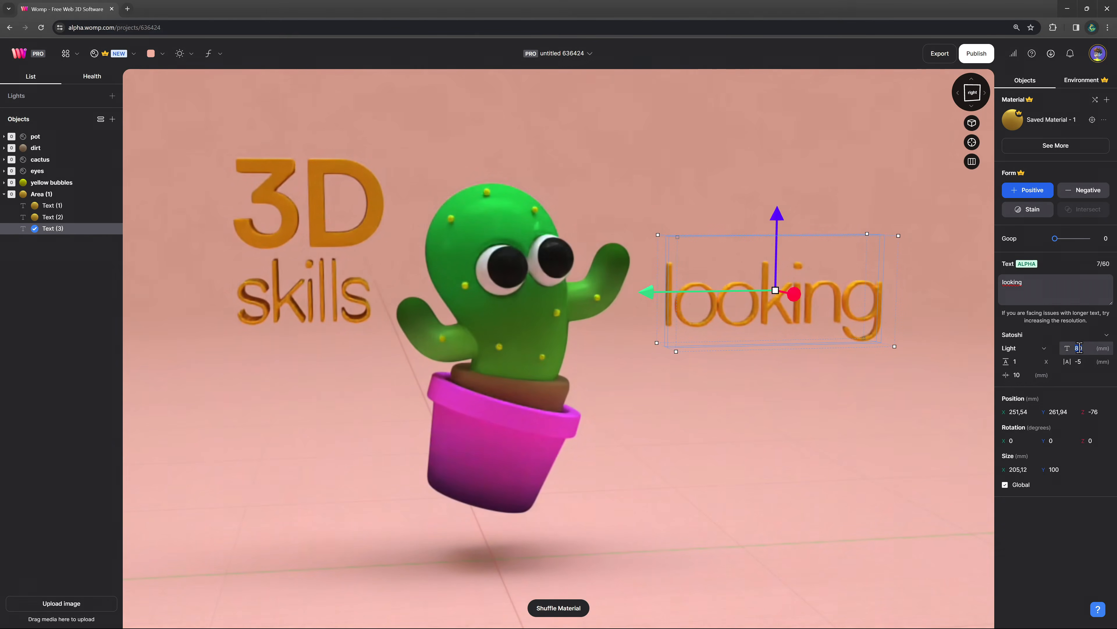
{"action": "type", "text": "60"}
{"action": "key", "text": "Return"}
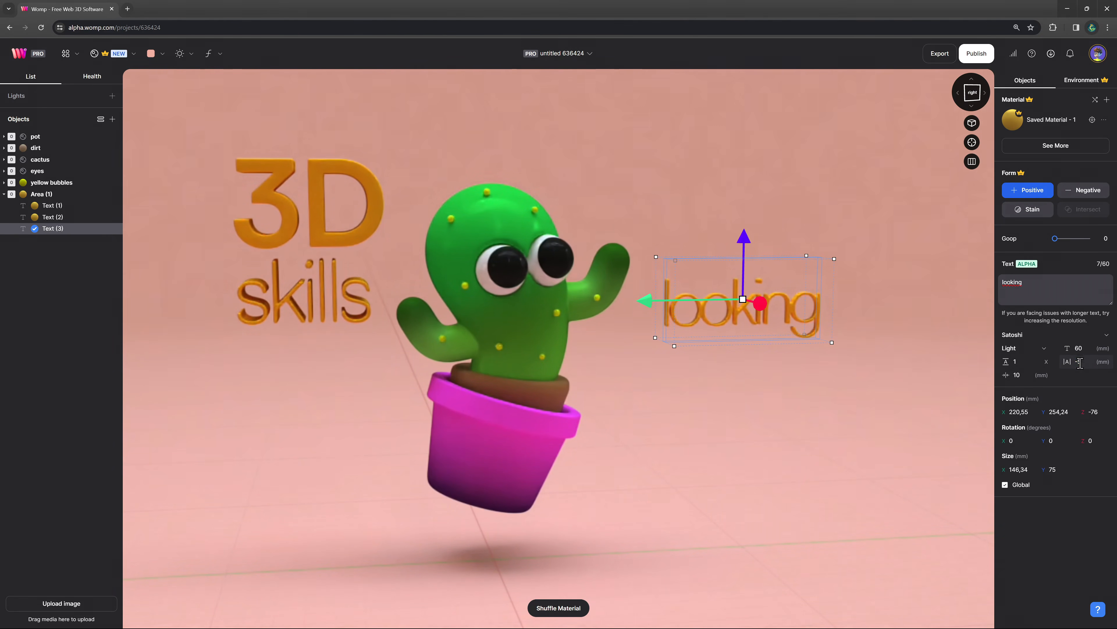
{"action": "key", "text": "Return"}
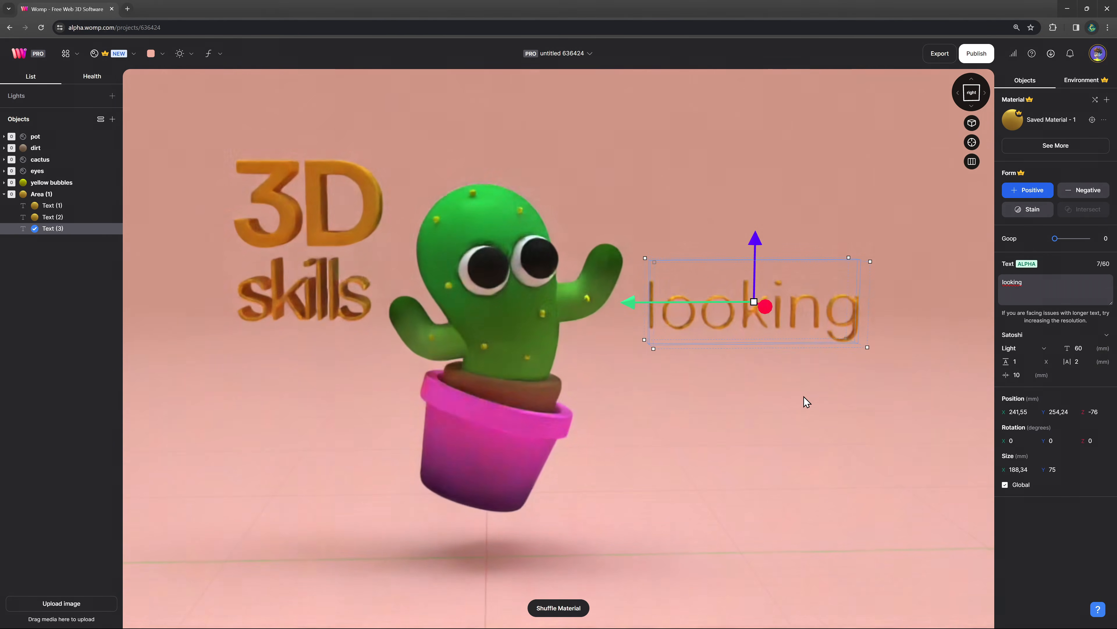
Step: Duplicate the "looking" text directly below itself and change the duplicate to "sharp"
{"action": "key", "text": "ctrl+d"}
{"action": "left_click_drag", "start_coordinate": [760, 240], "coordinate": [760, 303]}
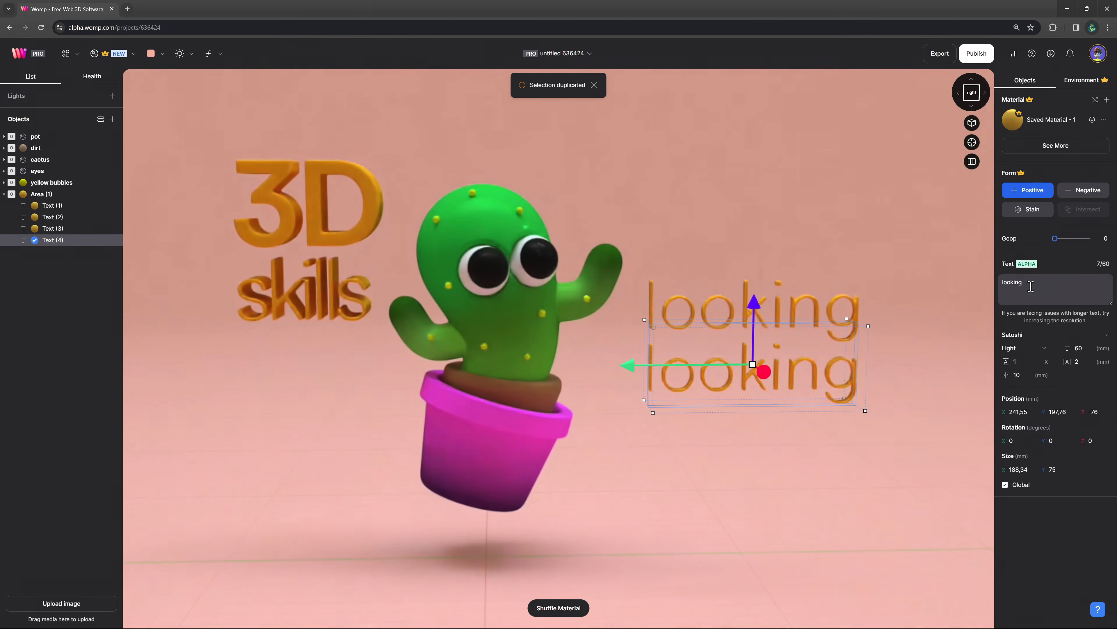
{"action": "type", "text": "sharp"}
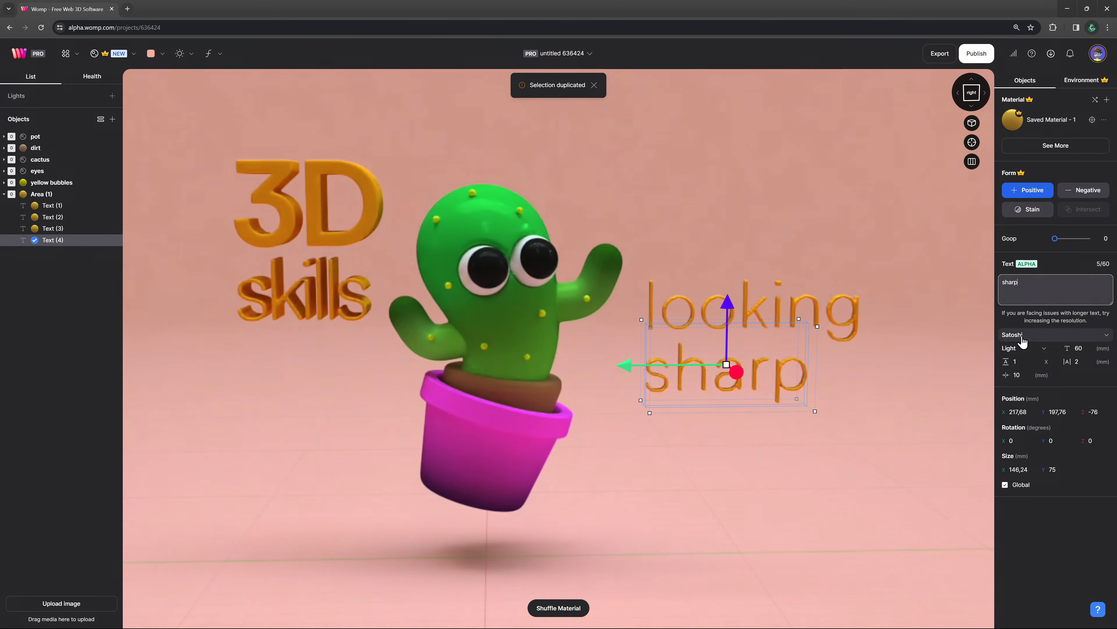
Step: Change the "sharp" text's font to Silkscreen in Bold weight
{"action": "left_click", "coordinate": [1029, 335]}
{"action": "scroll", "coordinate": [1042, 452], "scroll_direction": "down", "scroll_amount": 5}
{"action": "left_click", "coordinate": [1030, 453]}
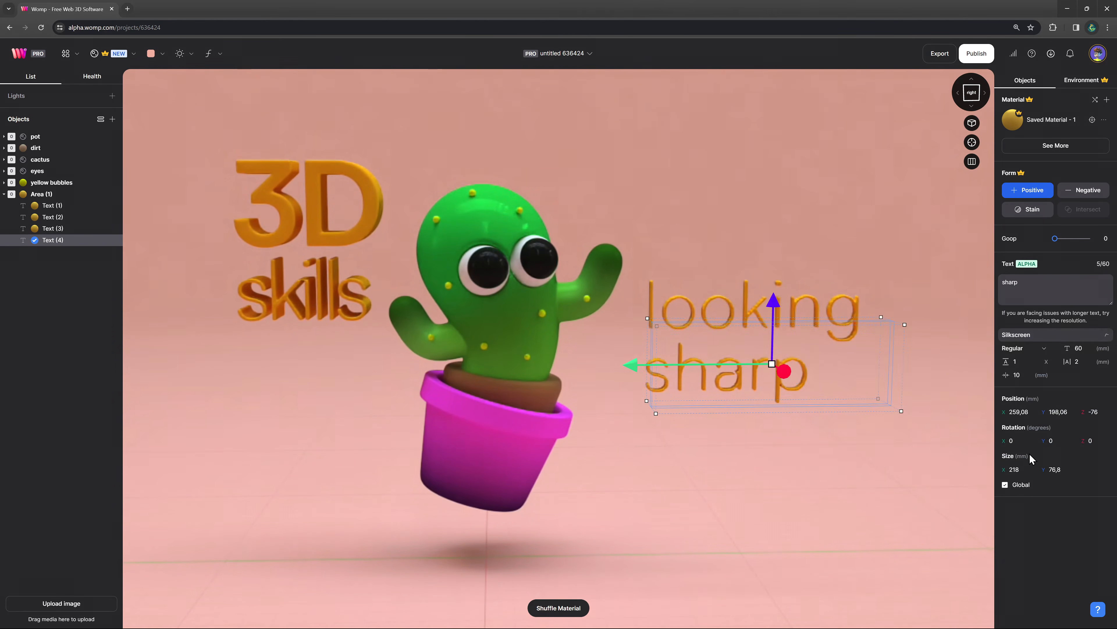
{"action": "left_click", "coordinate": [1025, 348]}
{"action": "left_click", "coordinate": [993, 385]}
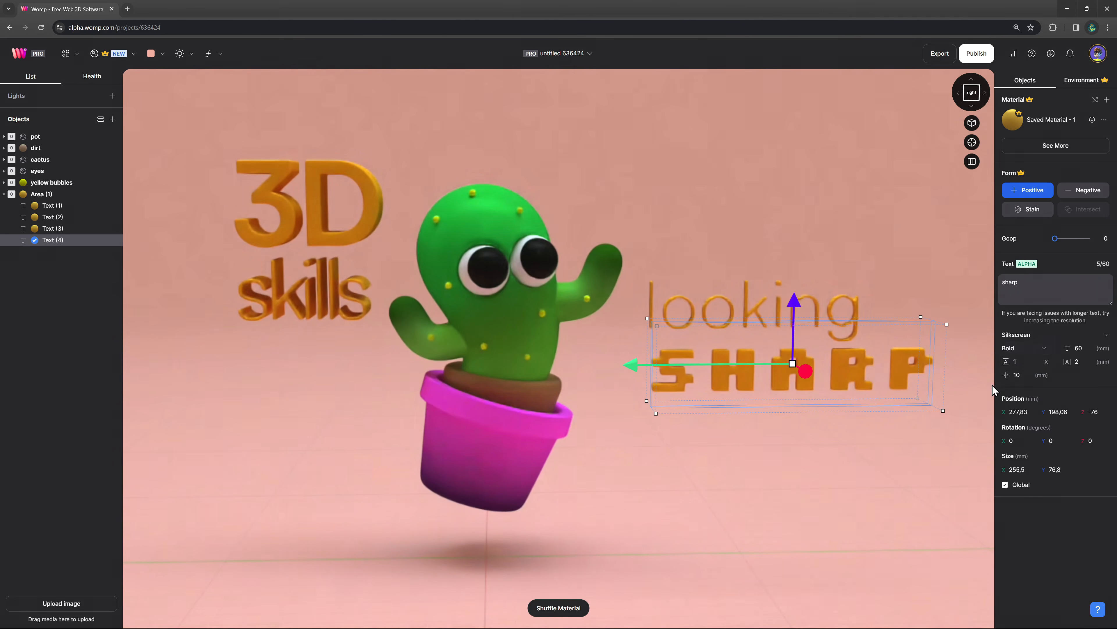
Step: Set the "sharp" text to 70 mm font size, 30 mm depth and -7 mm letter spacing, and shift it closer to the pot
{"action": "left_click", "coordinate": [1081, 347]}
{"action": "type", "text": "70"}
{"action": "key", "text": "Return"}
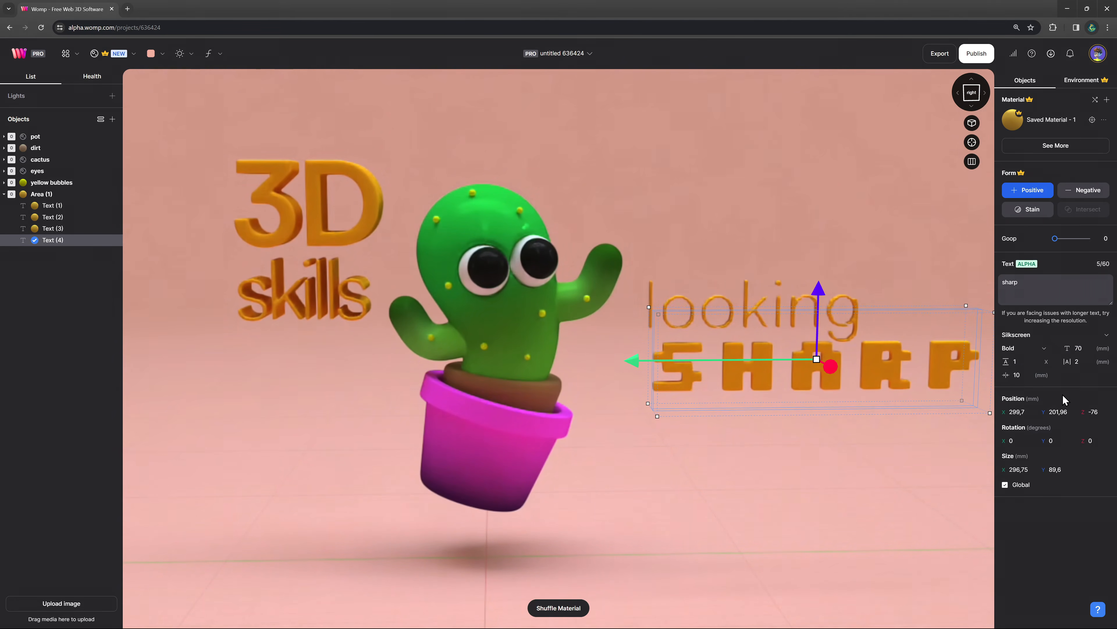
{"action": "left_click", "coordinate": [1017, 376]}
{"action": "key", "text": "Return"}
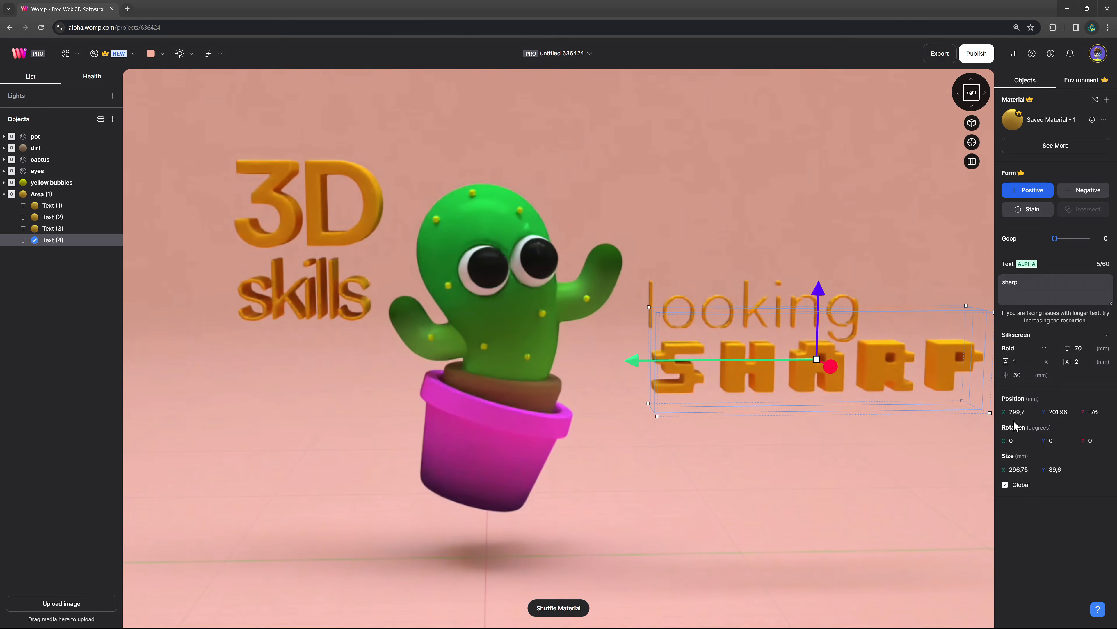
{"action": "type", "text": "-7"}
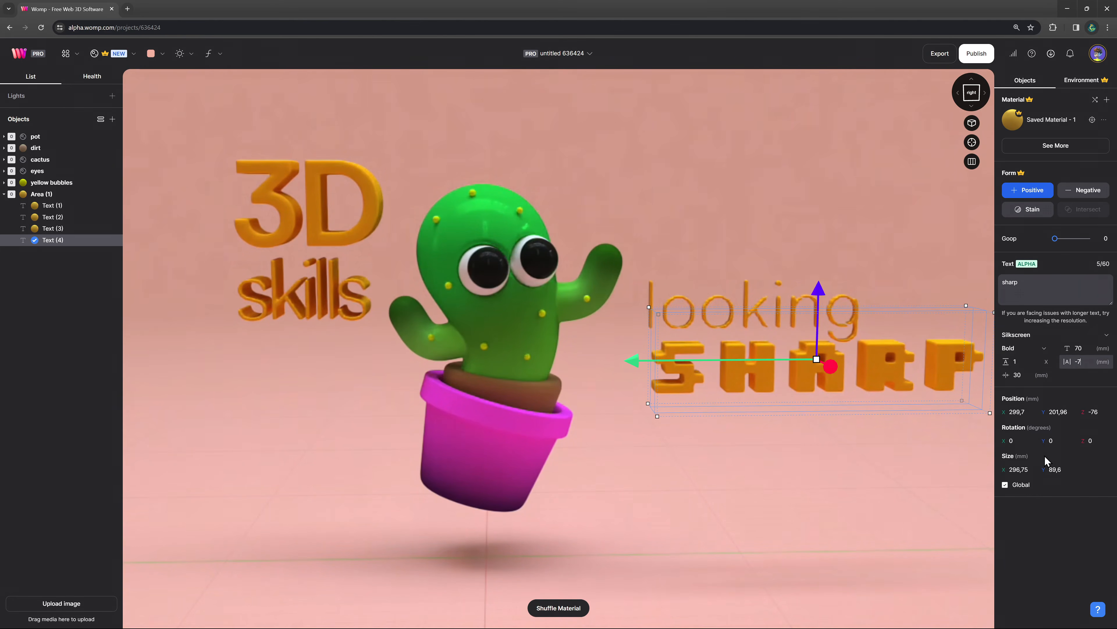
{"action": "key", "text": "Return"}
{"action": "left_click_drag", "start_coordinate": [774, 336], "coordinate": [708, 350]}
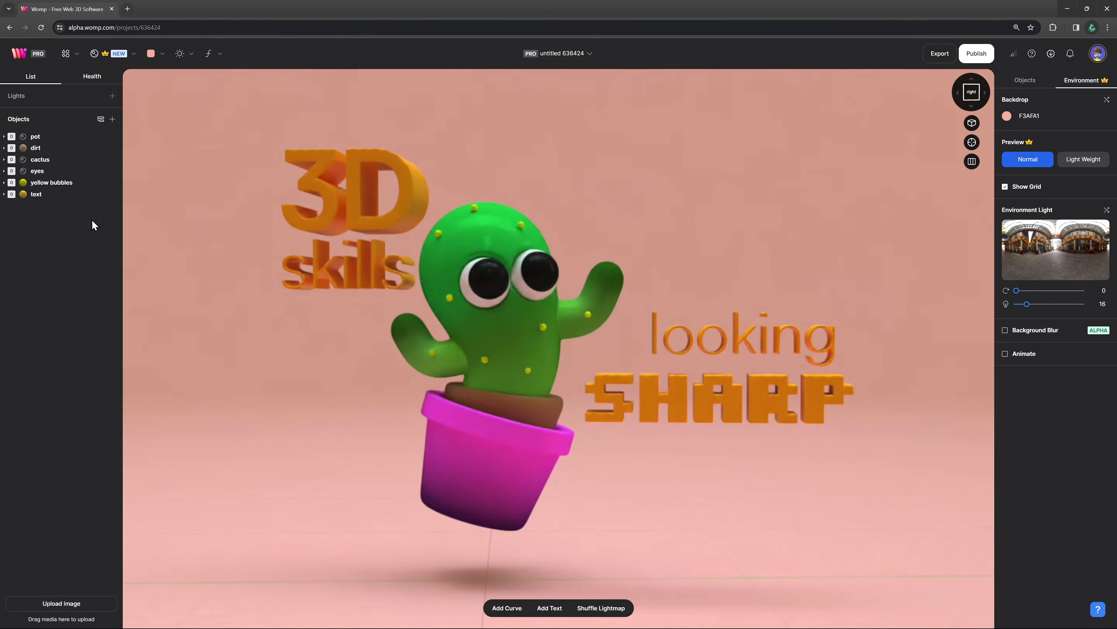
Step: Apply the library's Dirt material to the dirt area and increase the material's roughness
{"action": "left_click", "coordinate": [49, 149]}
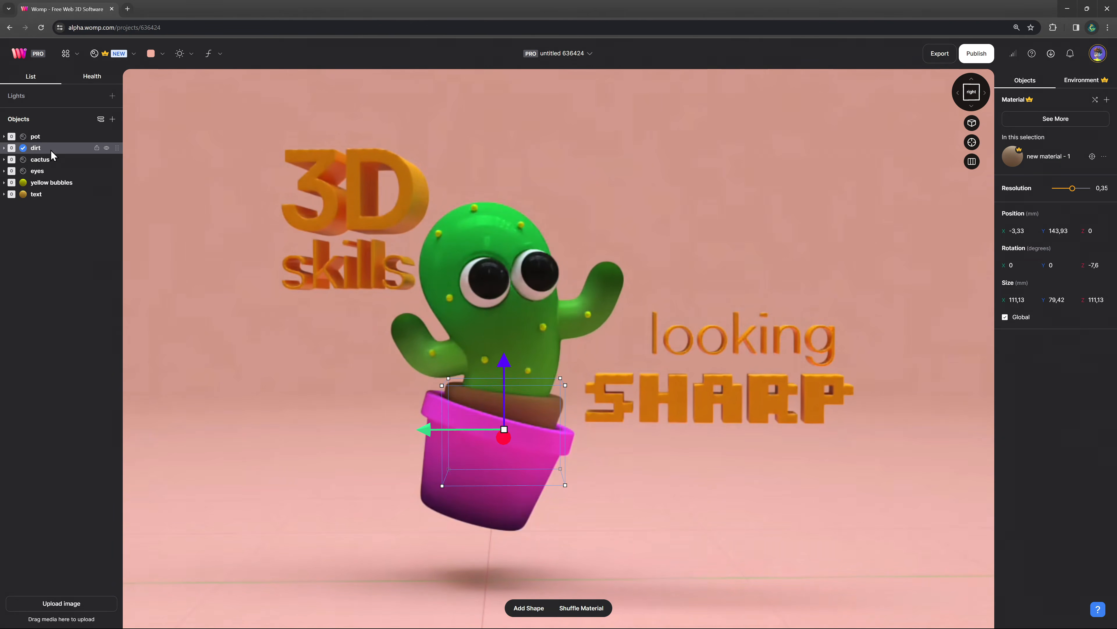
{"action": "left_click", "coordinate": [93, 55]}
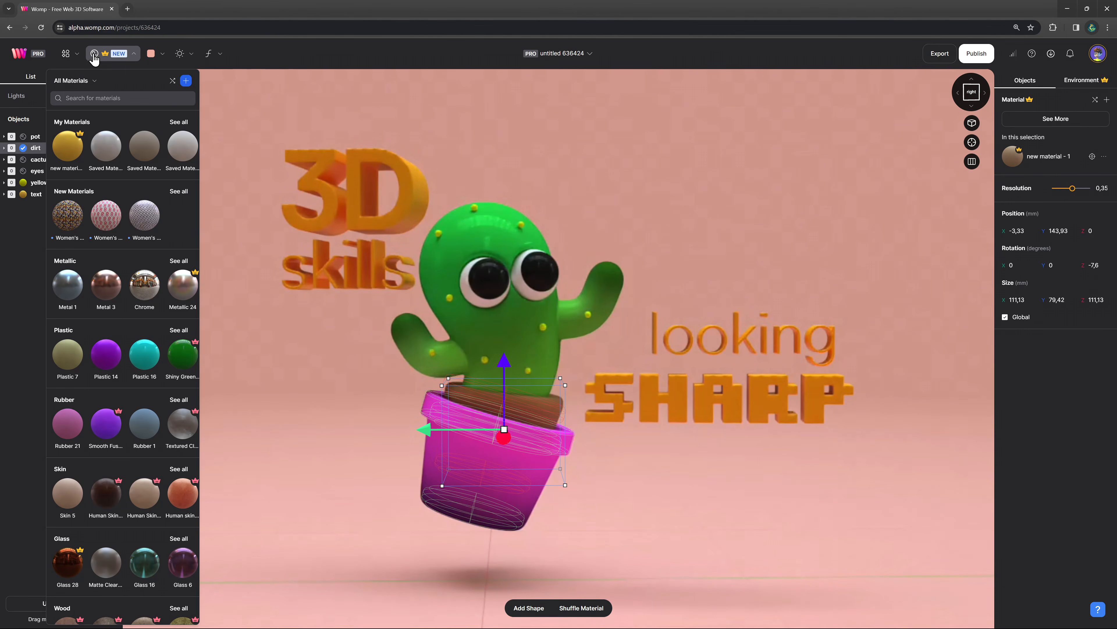
{"action": "scroll", "coordinate": [121, 306], "scroll_direction": "down", "scroll_amount": 4}
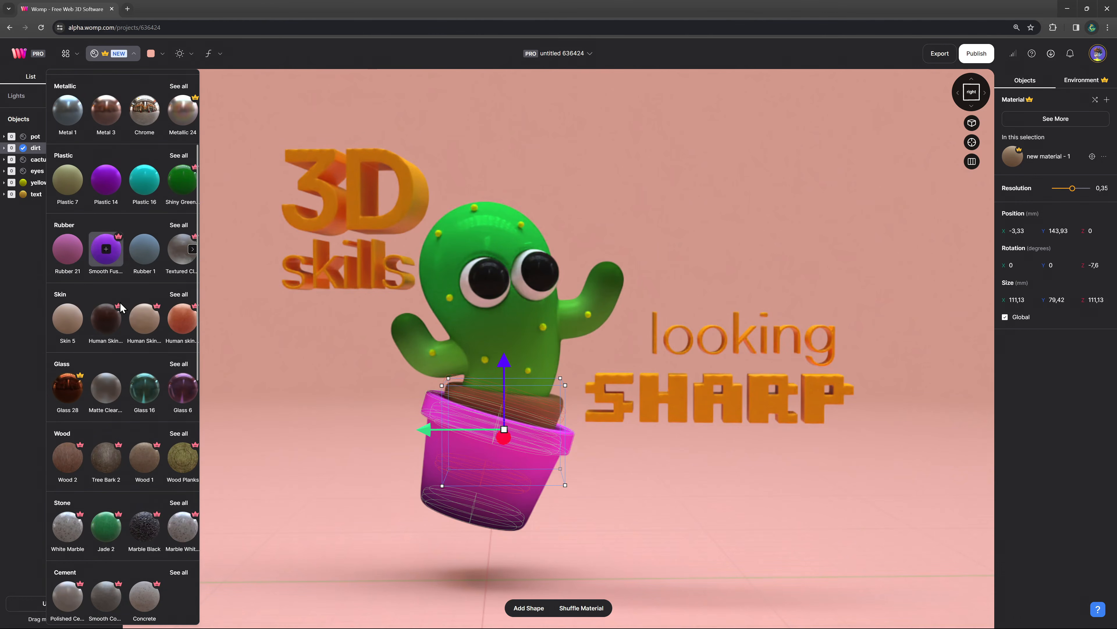
{"action": "scroll", "coordinate": [140, 409], "scroll_direction": "up", "scroll_amount": 4}
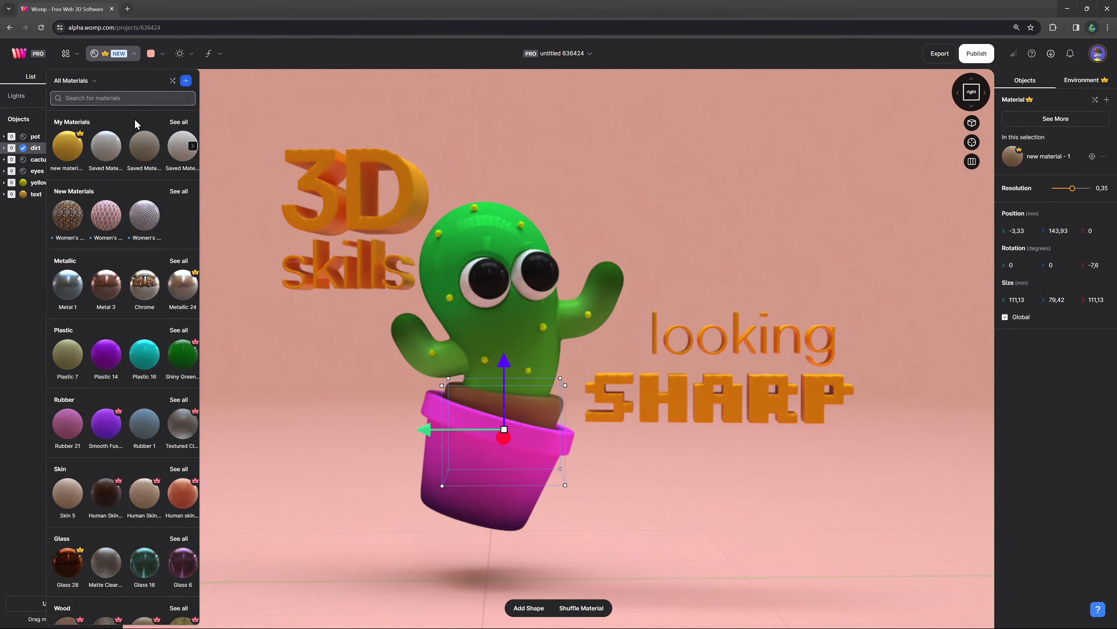
{"action": "type", "text": "dirt"}
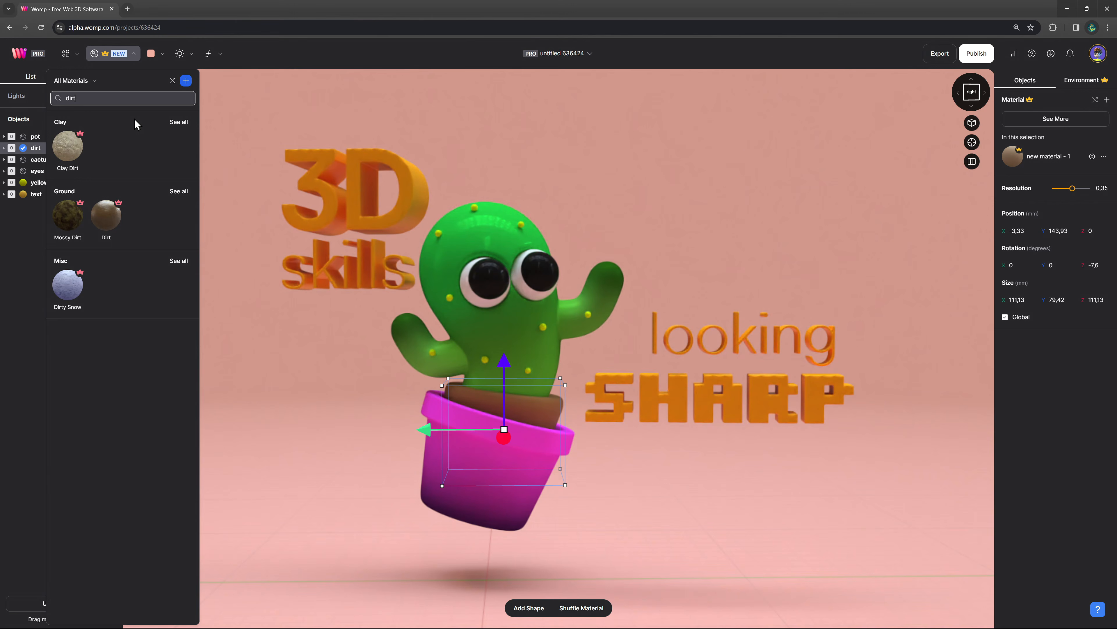
{"action": "left_click", "coordinate": [107, 216]}
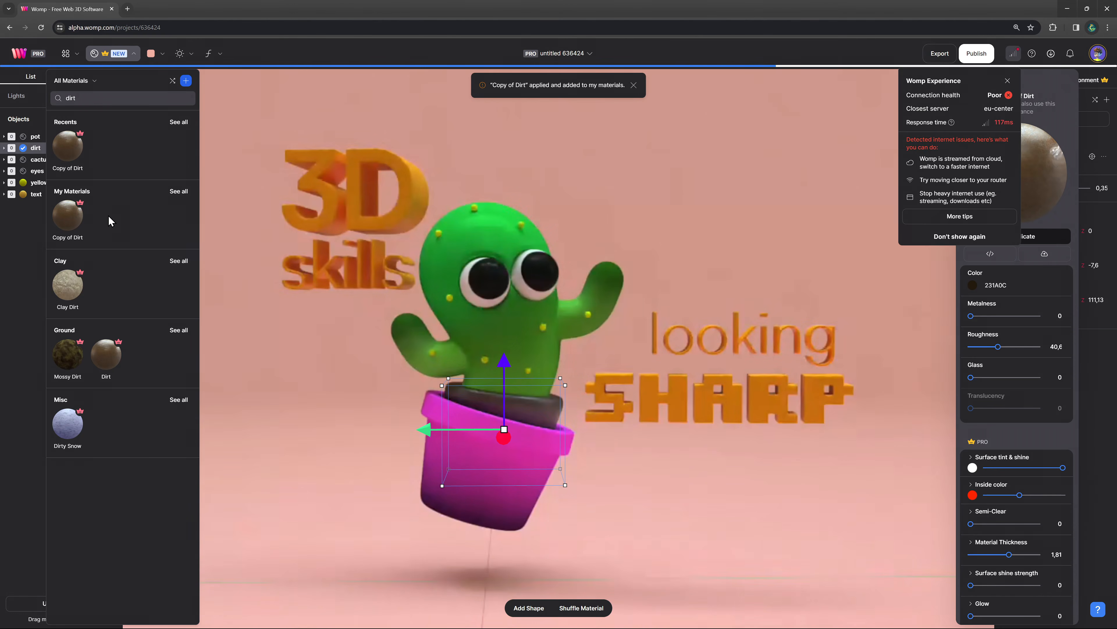
{"action": "right_click_drag", "start_coordinate": [339, 367], "coordinate": [338, 391]}
{"action": "left_click", "coordinate": [1041, 172]}
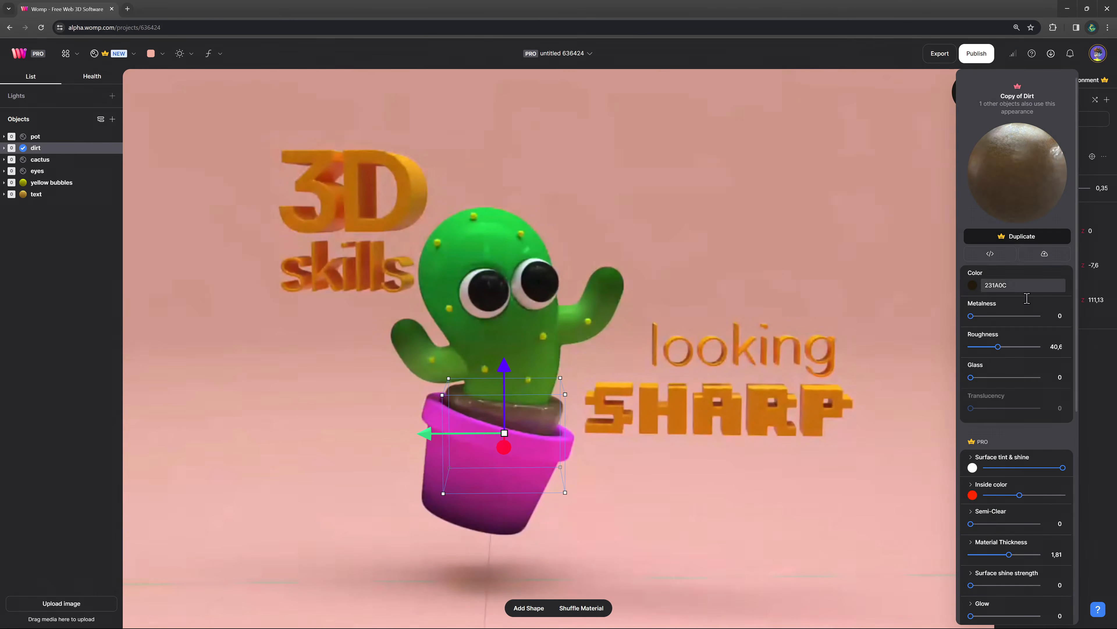
{"action": "left_click", "coordinate": [1011, 347]}
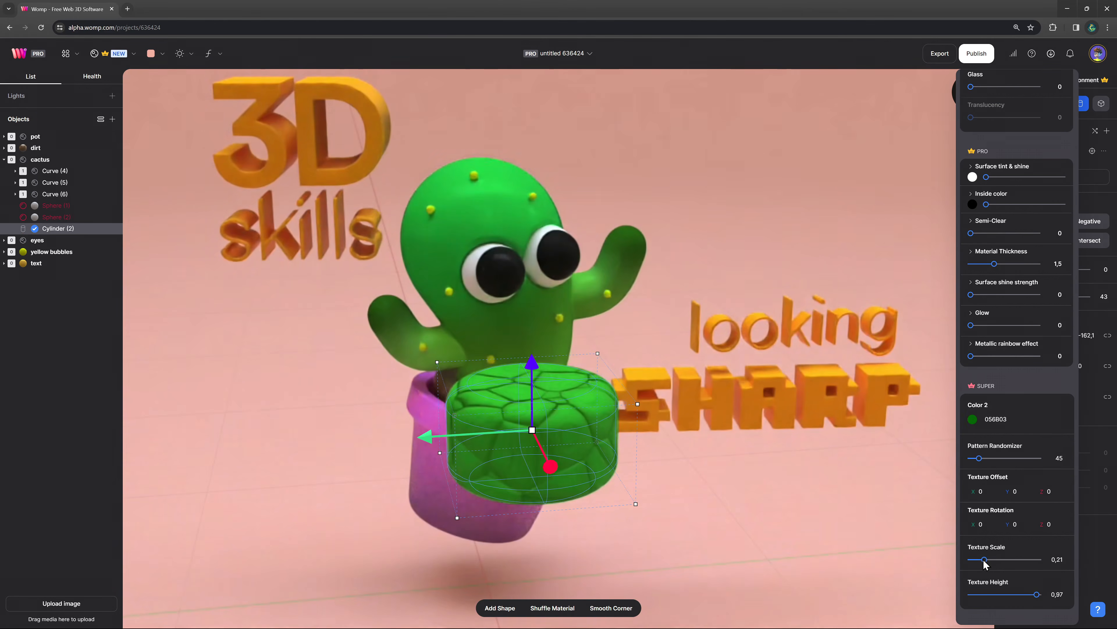
Step: Set the scaly green cylinder's texture scale to 0.18 and move it over the cactus's lower body
{"action": "left_click", "coordinate": [984, 559]}
{"action": "left_click_drag", "start_coordinate": [985, 559], "coordinate": [982, 559]}
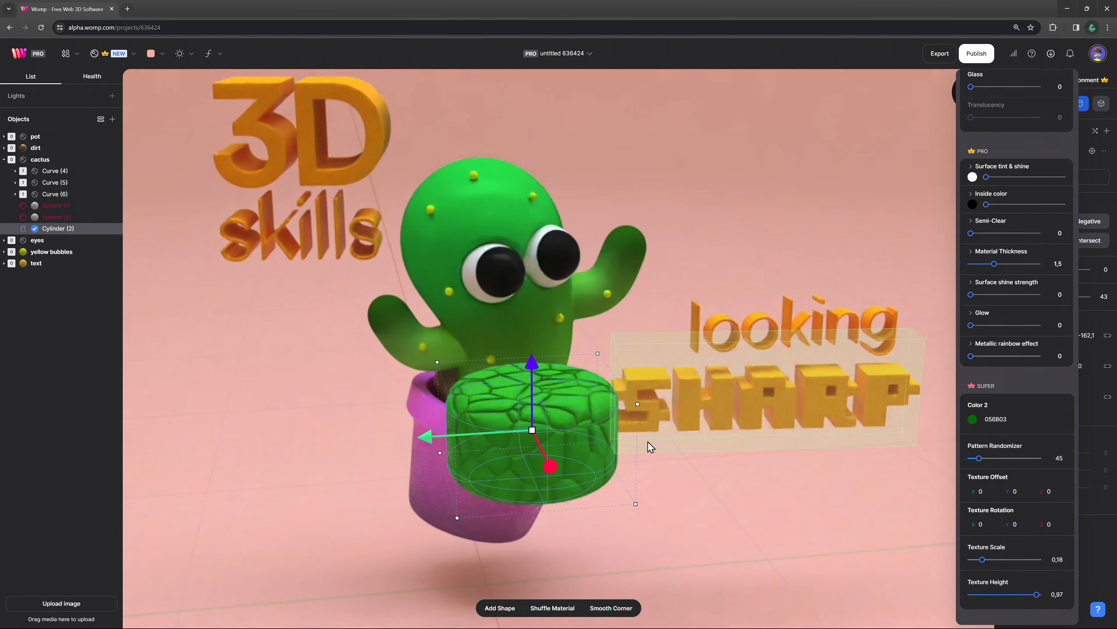
{"action": "left_click_drag", "start_coordinate": [511, 440], "coordinate": [492, 382]}
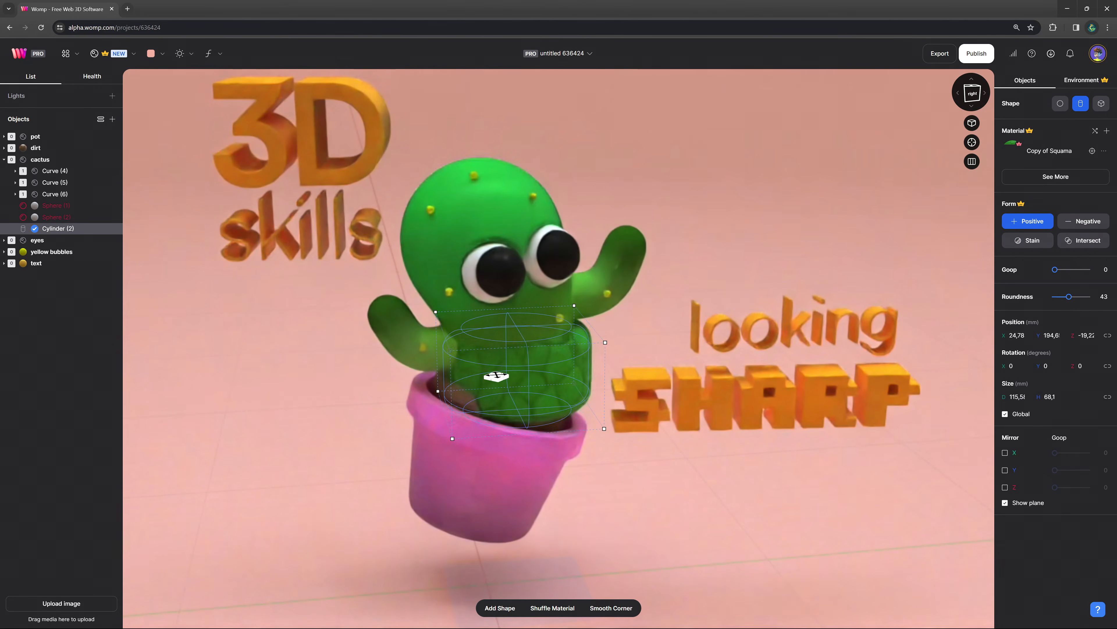
Step: Turn the scaly cylinder into a Stain on the cactus and raise its Goop slightly
{"action": "left_click", "coordinate": [1034, 244]}
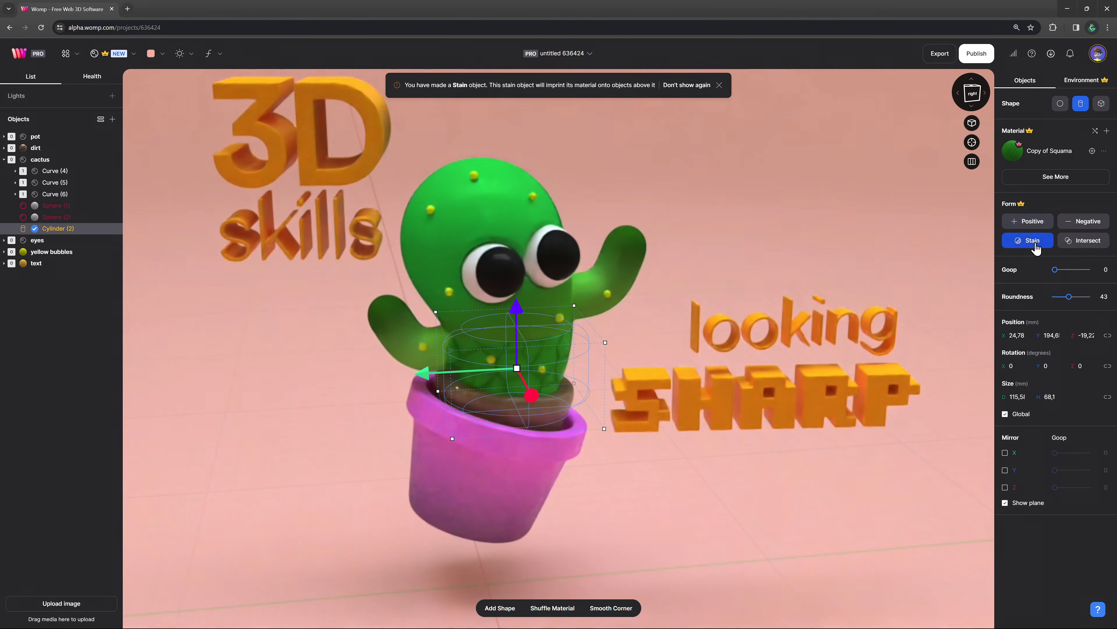
{"action": "scroll", "coordinate": [810, 258], "scroll_direction": "up", "scroll_amount": 5}
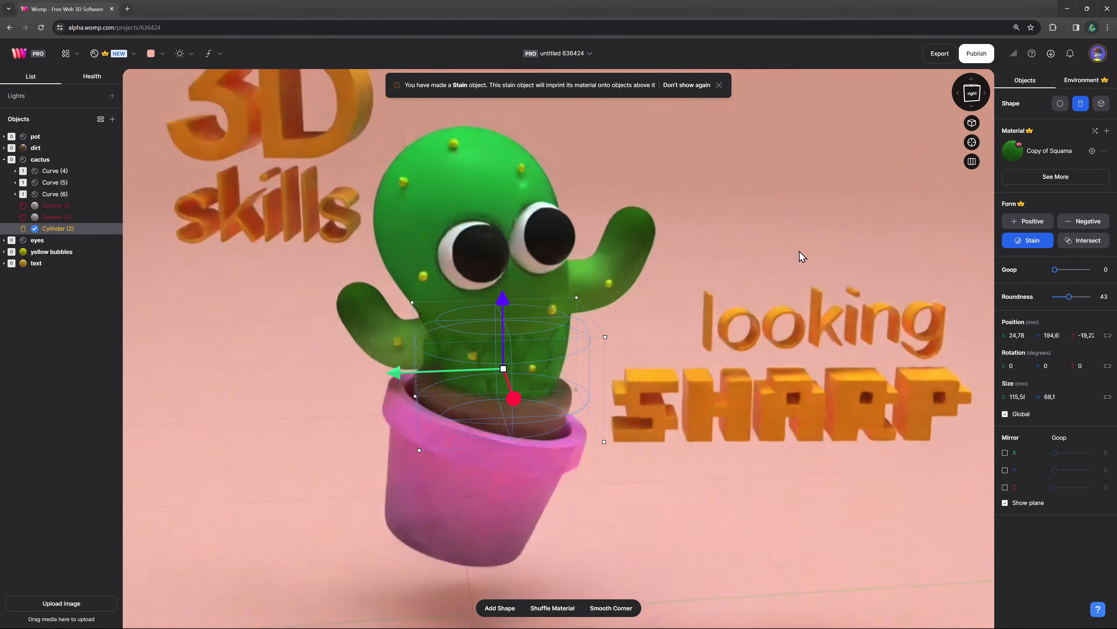
{"action": "left_click_drag", "start_coordinate": [1057, 273], "coordinate": [1059, 274]}
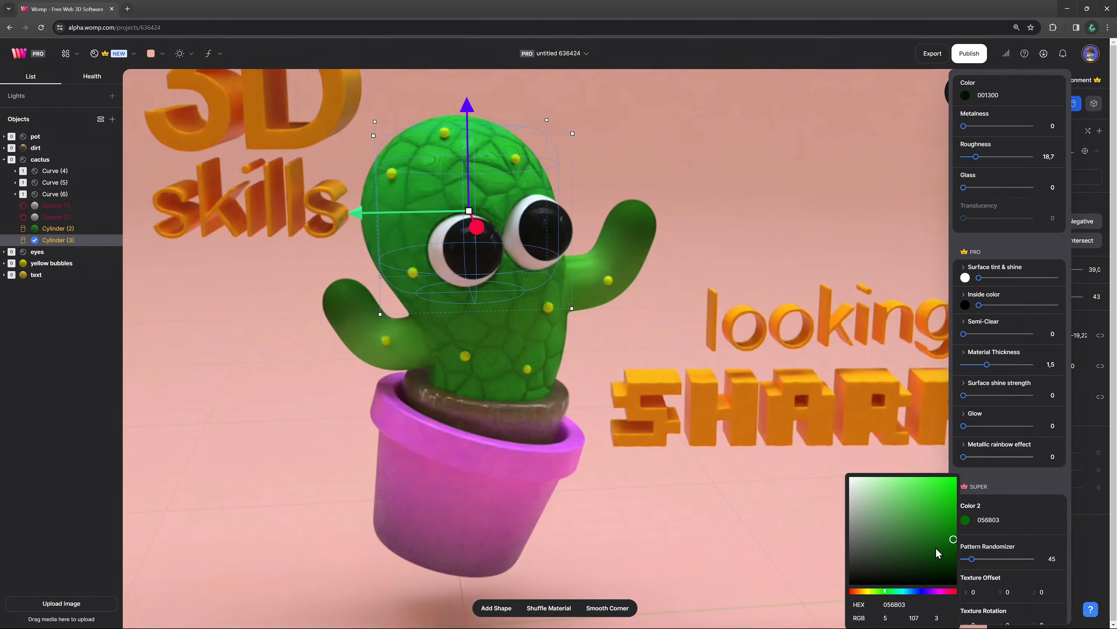
Step: Lighten Color 2 of the upper stain cylinder's material to a pale green and increase the stain's Goop
{"action": "left_click_drag", "start_coordinate": [940, 551], "coordinate": [916, 495]}
{"action": "left_click", "coordinate": [1087, 293]}
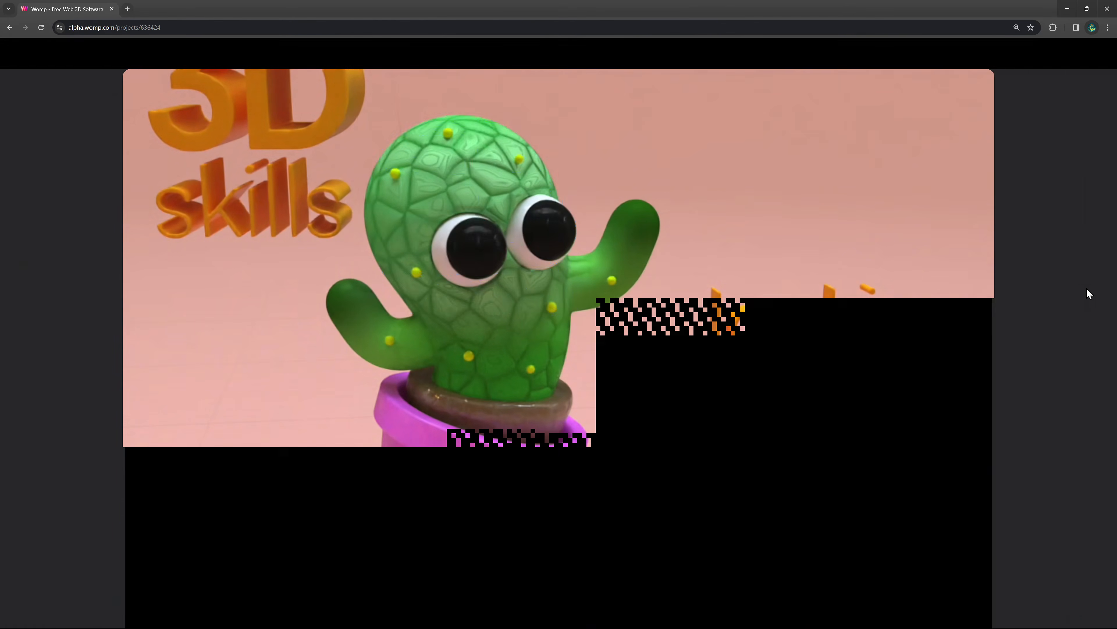
{"action": "left_click_drag", "start_coordinate": [1059, 269], "coordinate": [1068, 270]}
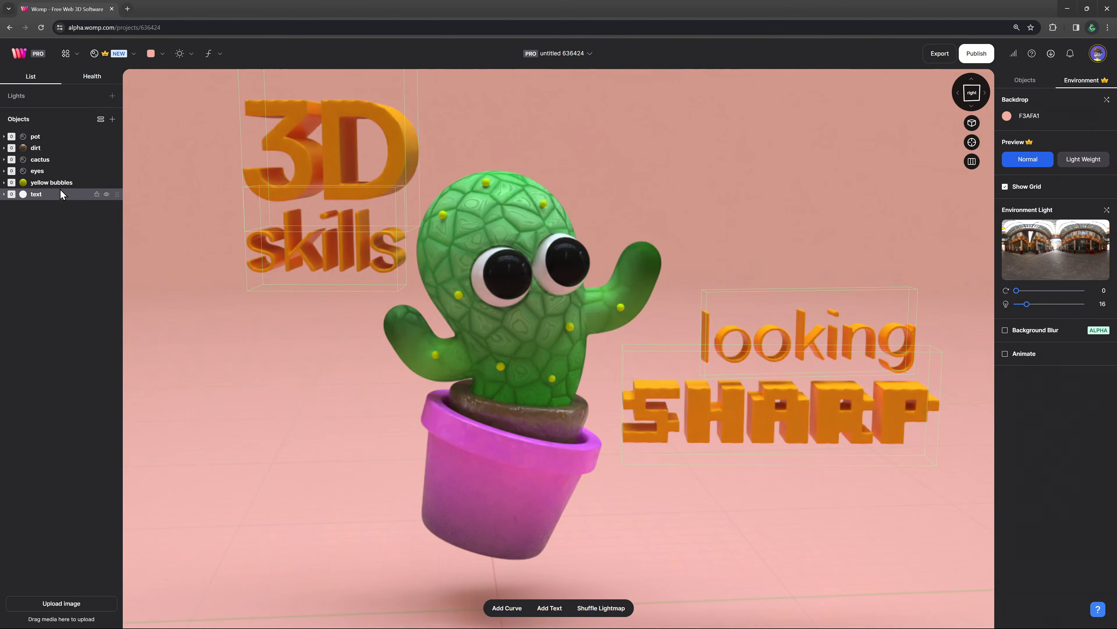
Step: Apply the Yellow rough plastic material to the whole text area
{"action": "left_click", "coordinate": [59, 192]}
{"action": "left_click", "coordinate": [93, 54]}
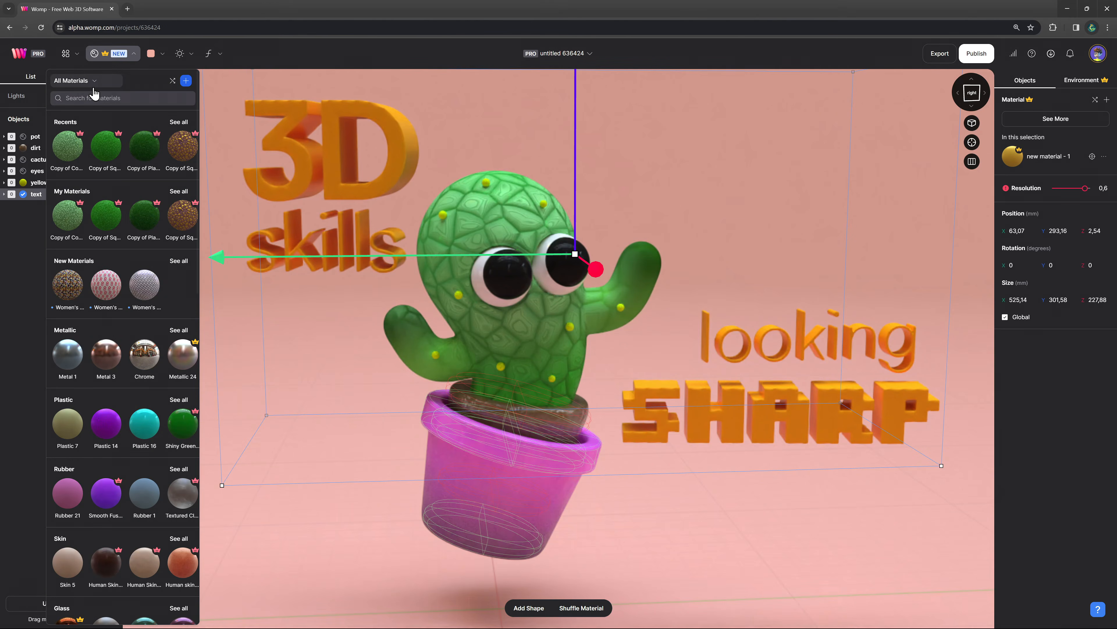
{"action": "type", "text": "yellow"}
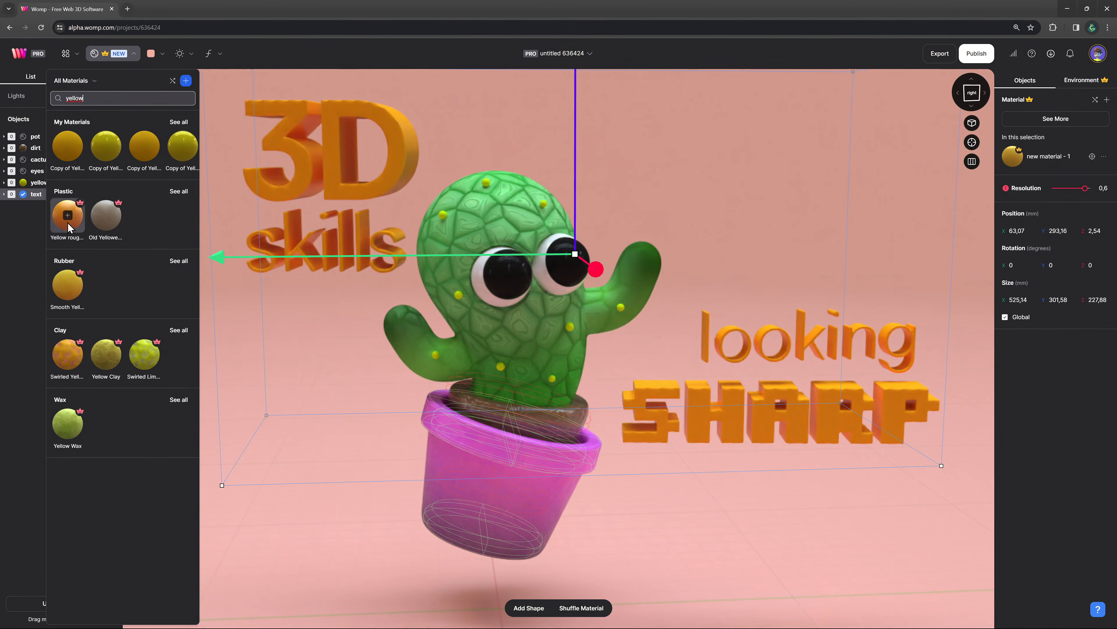
{"action": "left_click", "coordinate": [68, 222]}
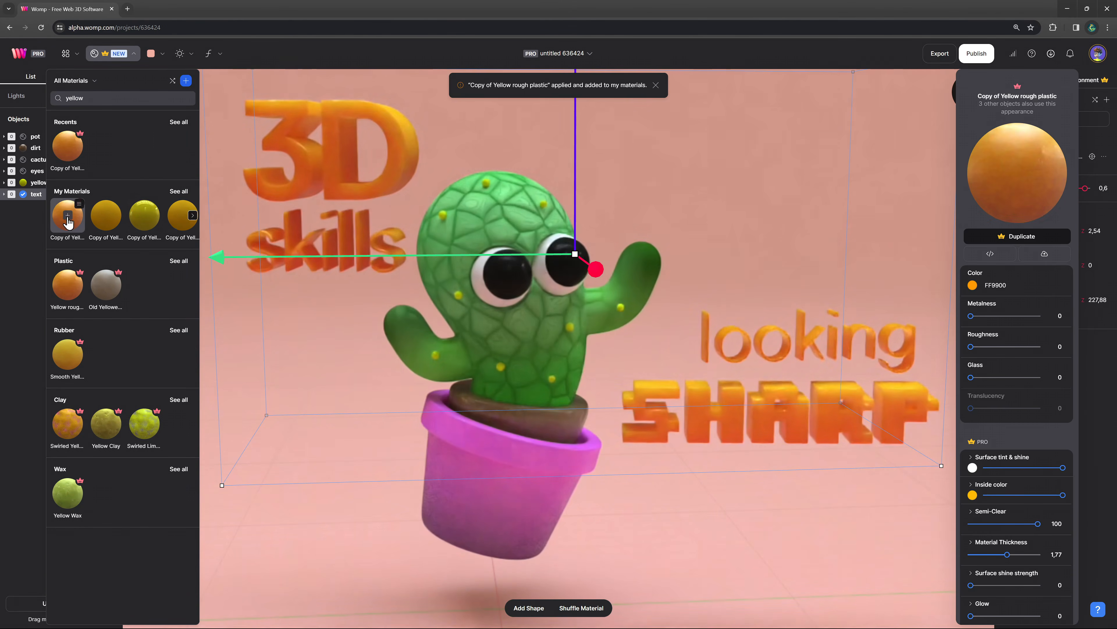
{"action": "left_click", "coordinate": [323, 374]}
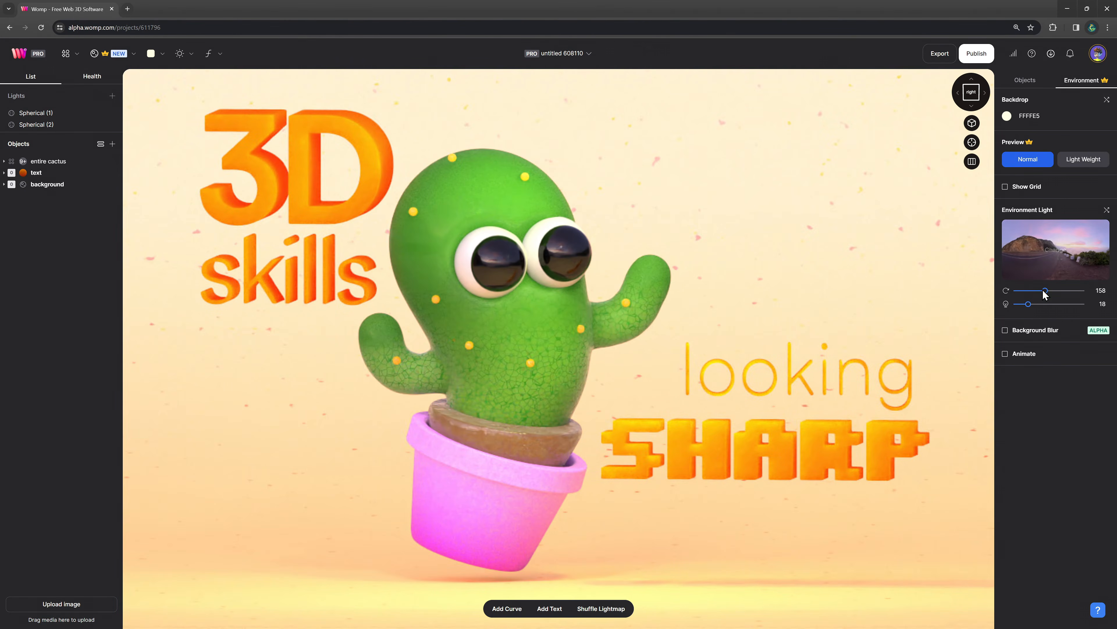
Step: Set the environment light's rotation to 136 and its brightness to 17
{"action": "left_click_drag", "start_coordinate": [1045, 290], "coordinate": [1028, 308]}
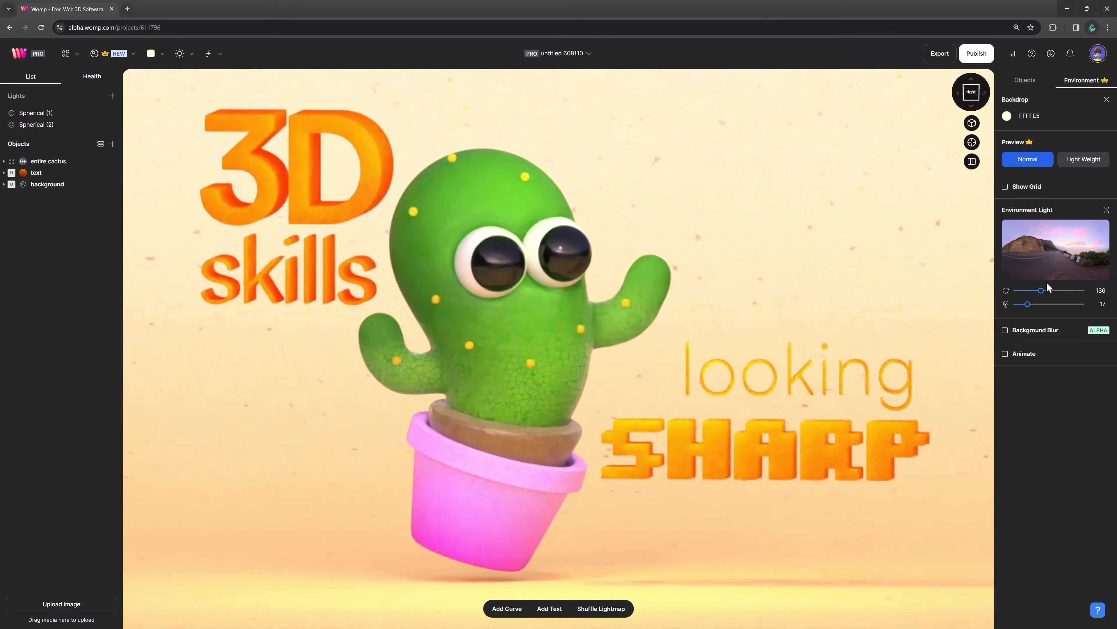
Step: Try the Chinese Garden, Birchwood and Gamrig environment lights on the scene and apply Pink Sunrise
{"action": "left_click", "coordinate": [179, 53]}
{"action": "left_click", "coordinate": [77, 372]}
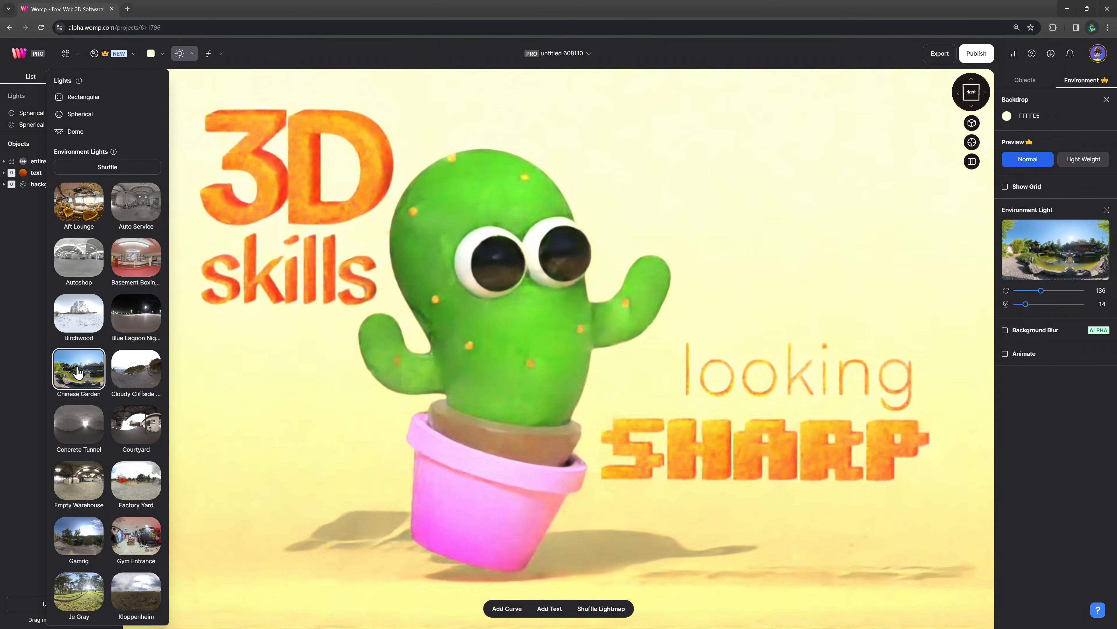
{"action": "left_click", "coordinate": [86, 315]}
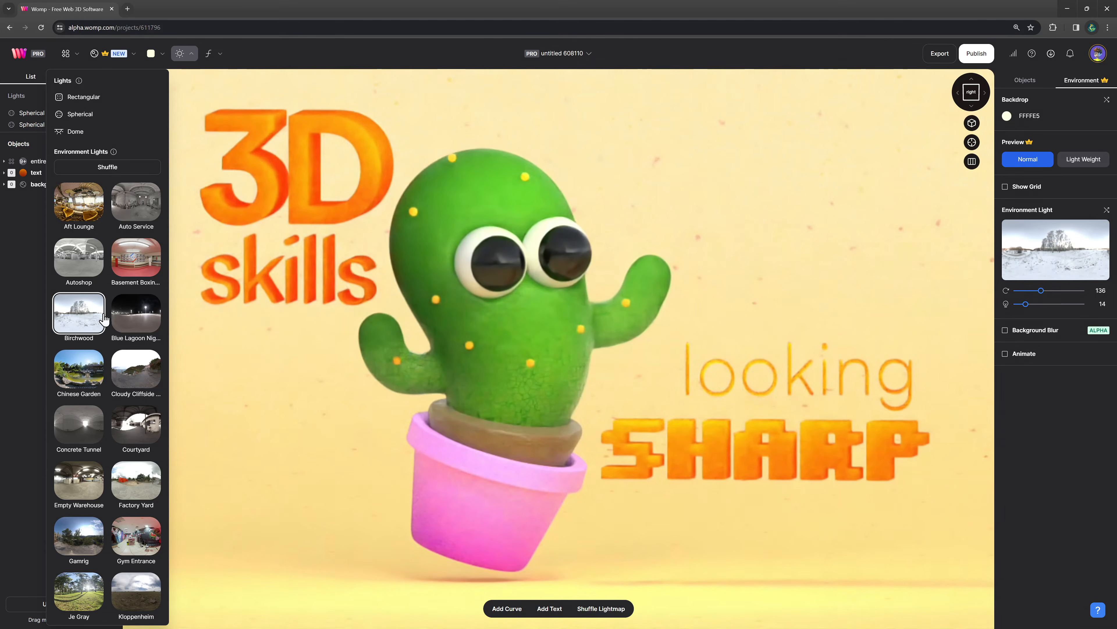
{"action": "scroll", "coordinate": [115, 416], "scroll_direction": "down", "scroll_amount": 3}
{"action": "left_click", "coordinate": [85, 418]}
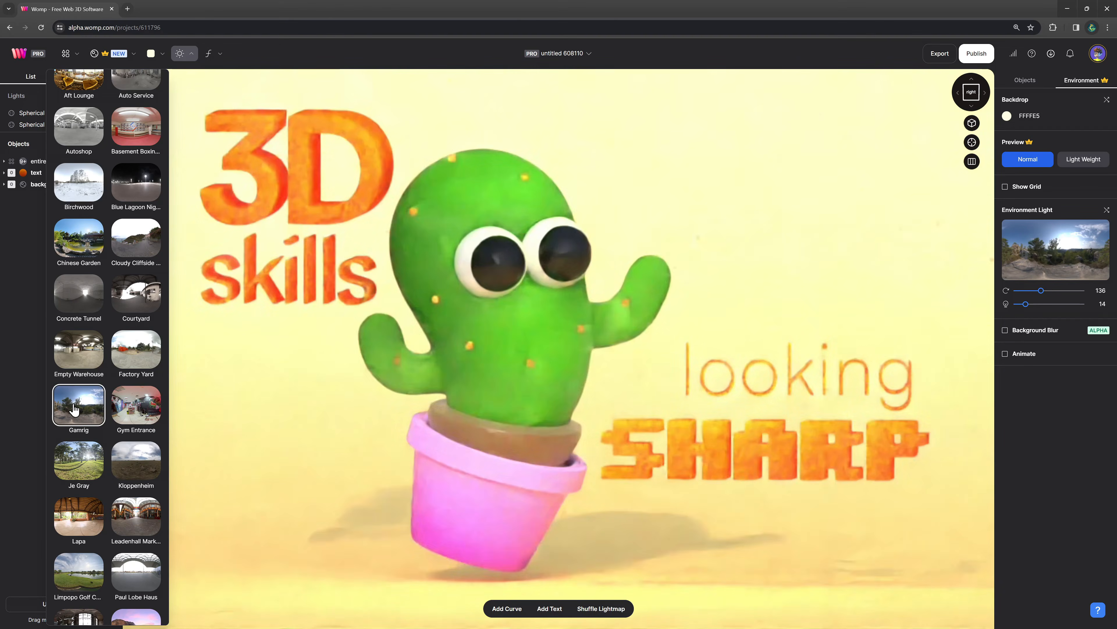
{"action": "scroll", "coordinate": [127, 441], "scroll_direction": "down", "scroll_amount": 3}
{"action": "left_click", "coordinate": [136, 496]}
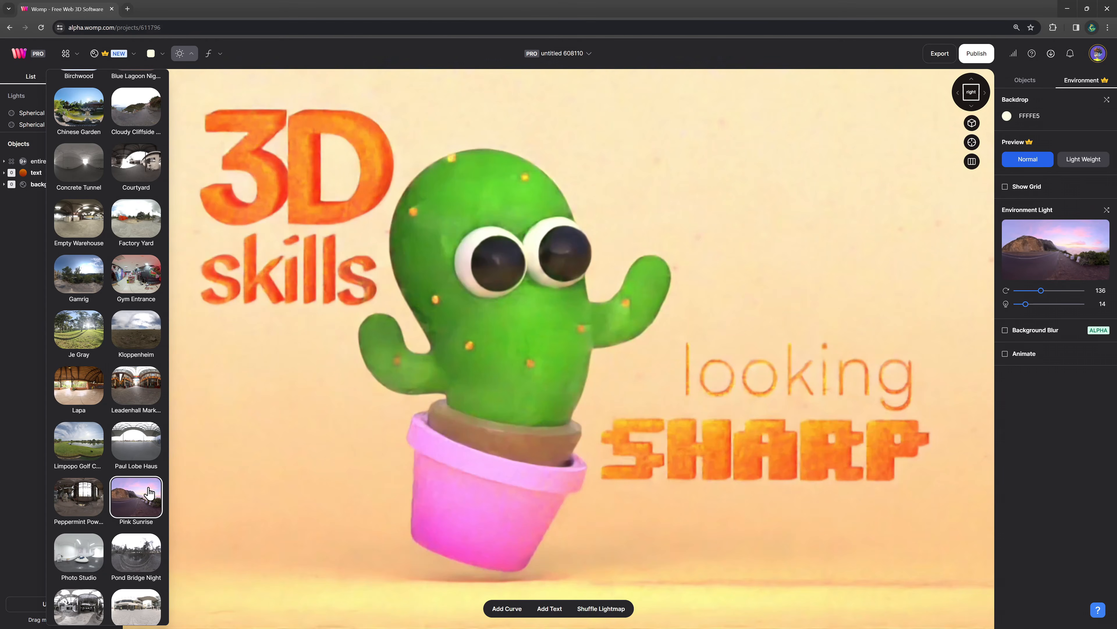
{"action": "left_click", "coordinate": [254, 350]}
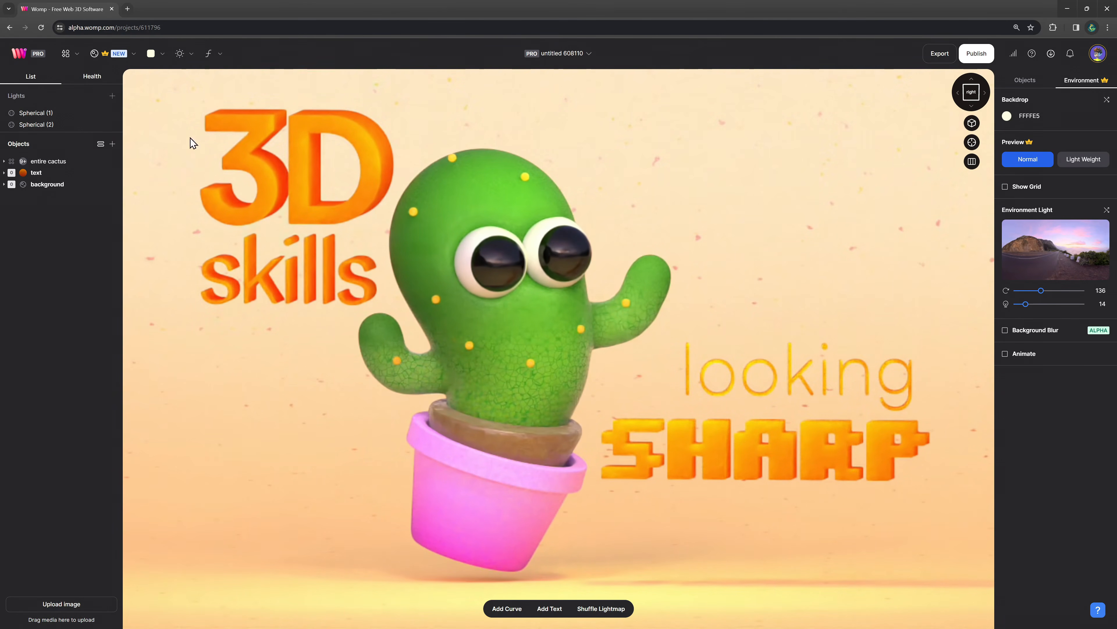
Step: Move the second spherical light slightly upward above the cactus
{"action": "left_click", "coordinate": [58, 124]}
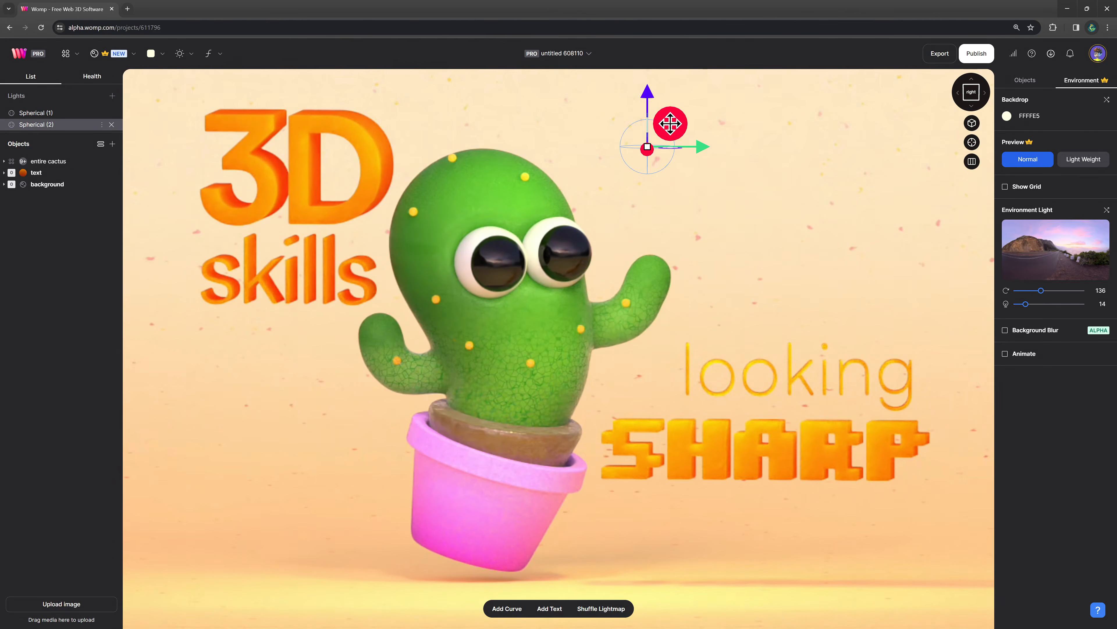
{"action": "mouse_move", "coordinate": [668, 119]}
{"action": "left_mouse_down"}
{"action": "mouse_move", "coordinate": [569, 105]}
{"action": "mouse_move", "coordinate": [534, 142]}
{"action": "mouse_move", "coordinate": [675, 155]}
{"action": "mouse_move", "coordinate": [675, 105]}
{"action": "left_mouse_up"}
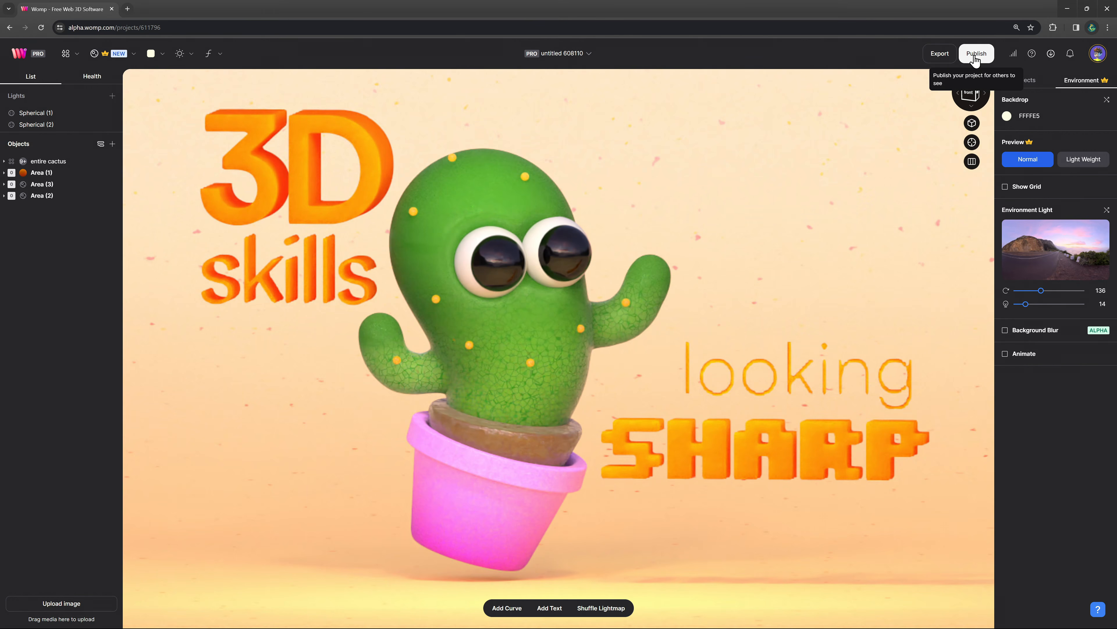
Step: Set the resolution for exporting the entire scene as an image to 4K and close the export settings
{"action": "left_click", "coordinate": [940, 55]}
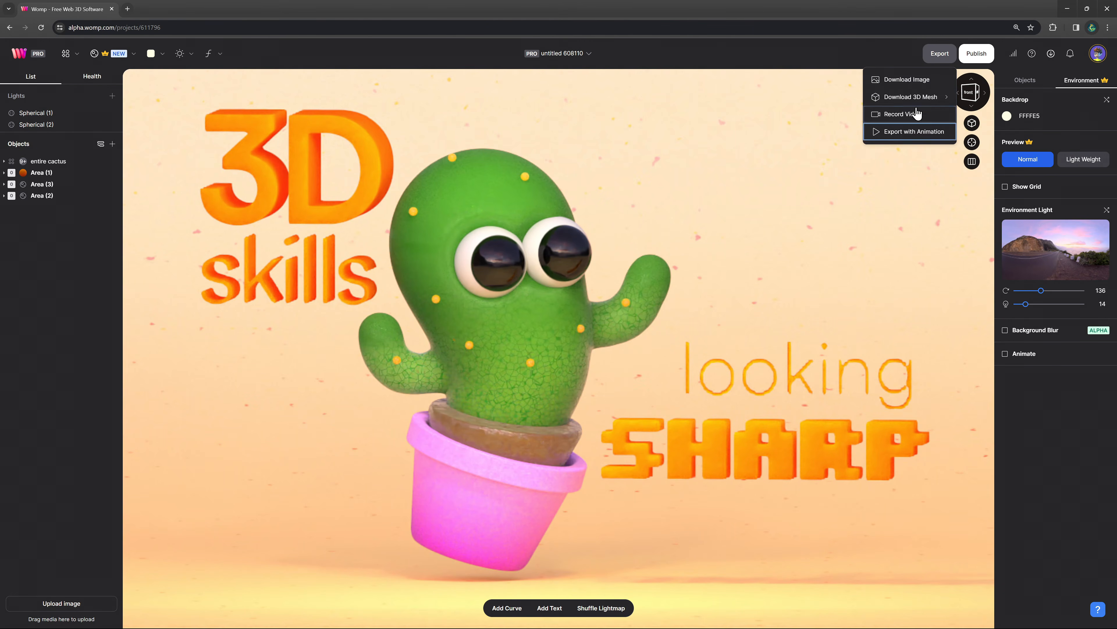
{"action": "left_click", "coordinate": [909, 78]}
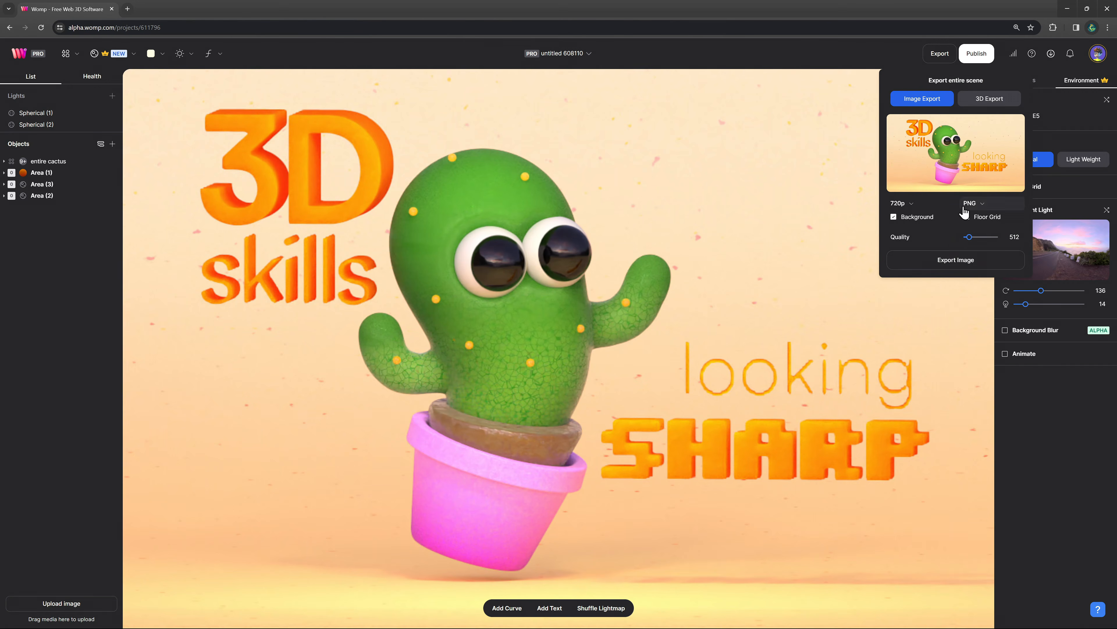
{"action": "left_click", "coordinate": [906, 206]}
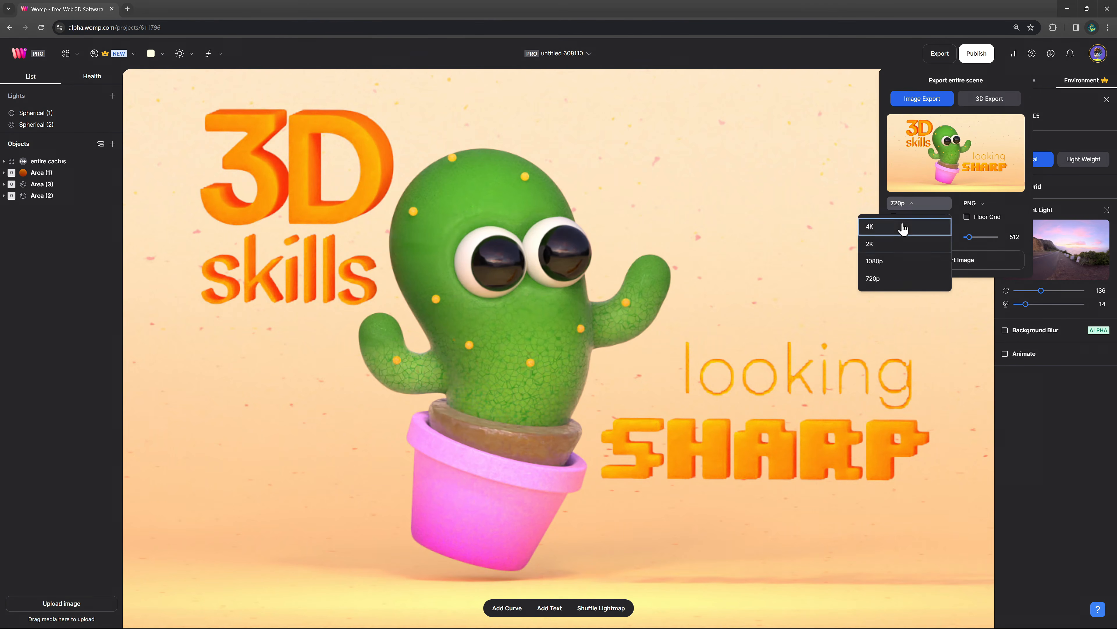
{"action": "left_click", "coordinate": [873, 226]}
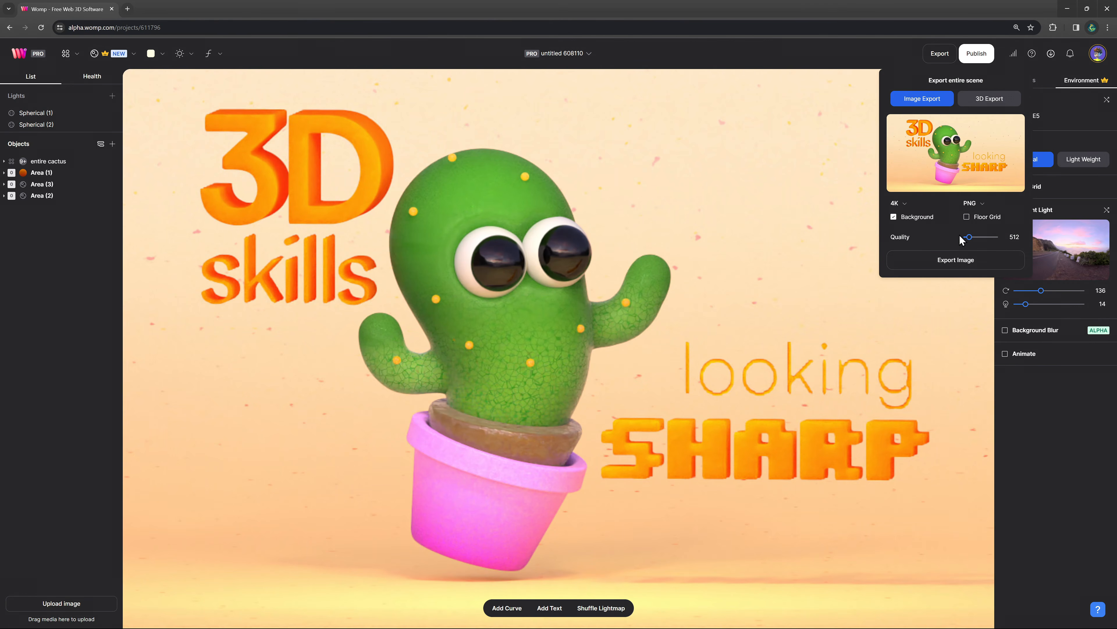
{"action": "left_click", "coordinate": [866, 150]}
{"action": "left_click", "coordinate": [940, 55]}
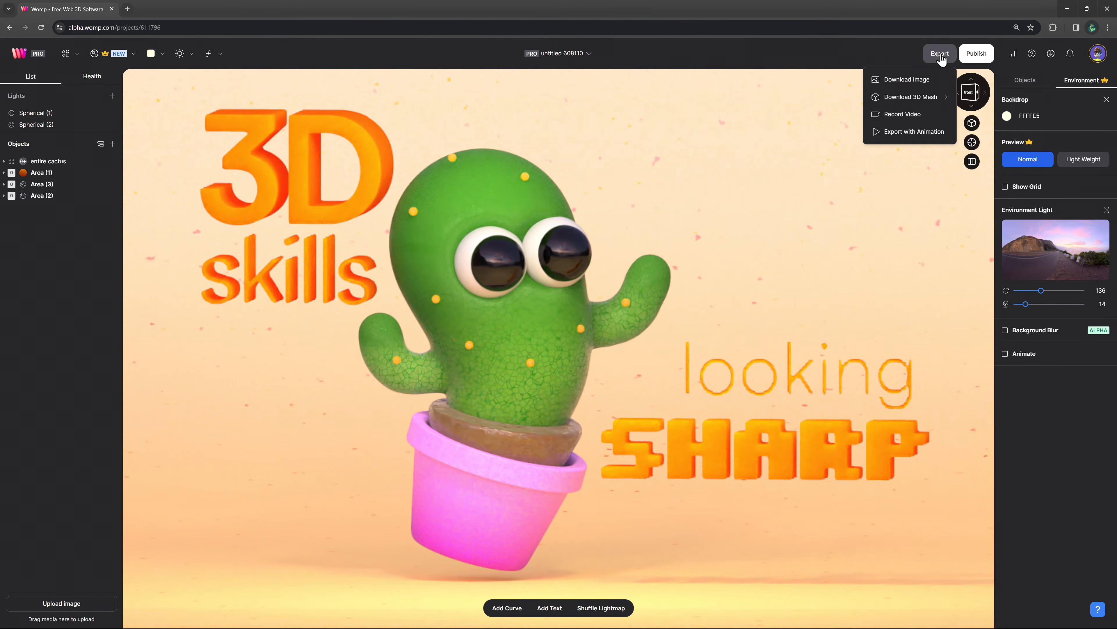
{"action": "mouse_move", "coordinate": [917, 102]}
{"action": "left_click", "coordinate": [913, 161]}
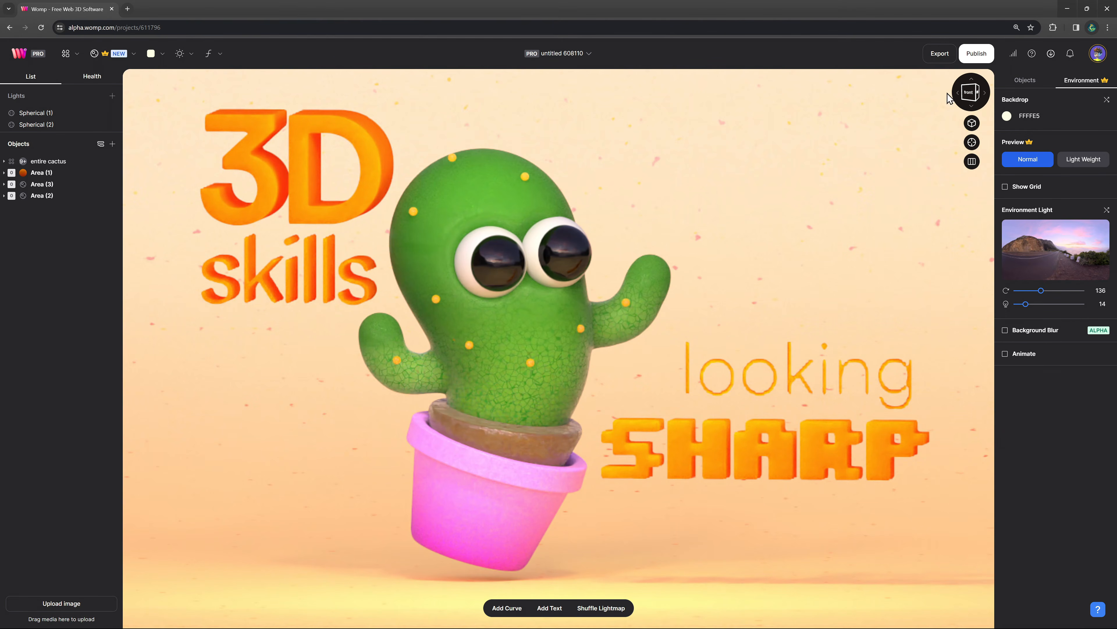
Step: Prepare the project for publishing with a Landscape thumbnail, the title "Cactus :)" and the hashtag #easy
{"action": "left_click", "coordinate": [973, 64]}
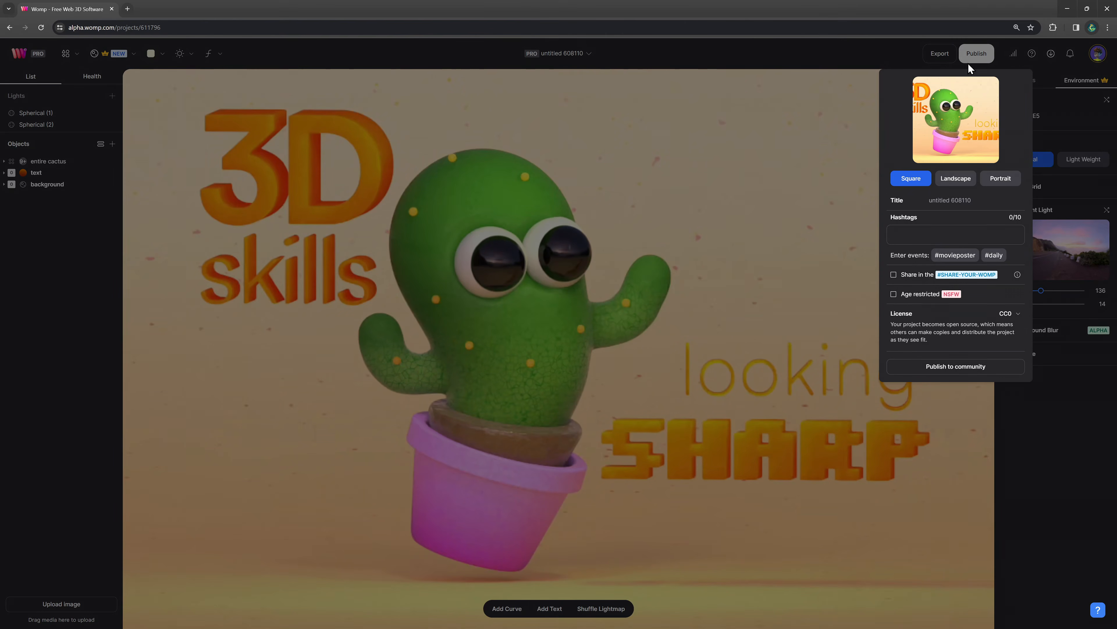
{"action": "left_click", "coordinate": [954, 184]}
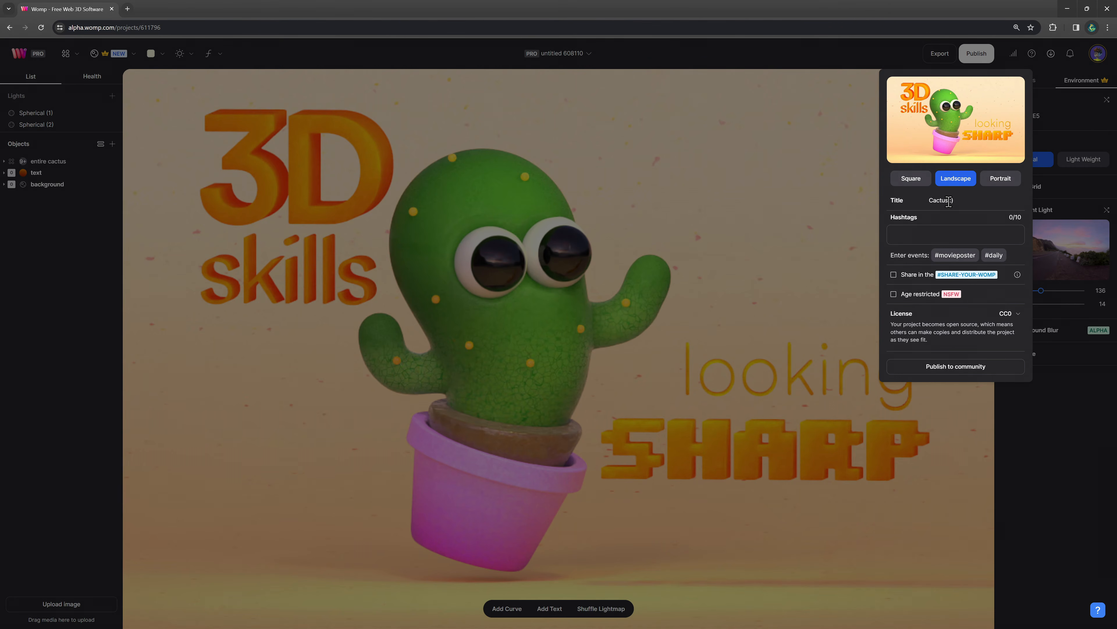
{"action": "left_click", "coordinate": [942, 234]}
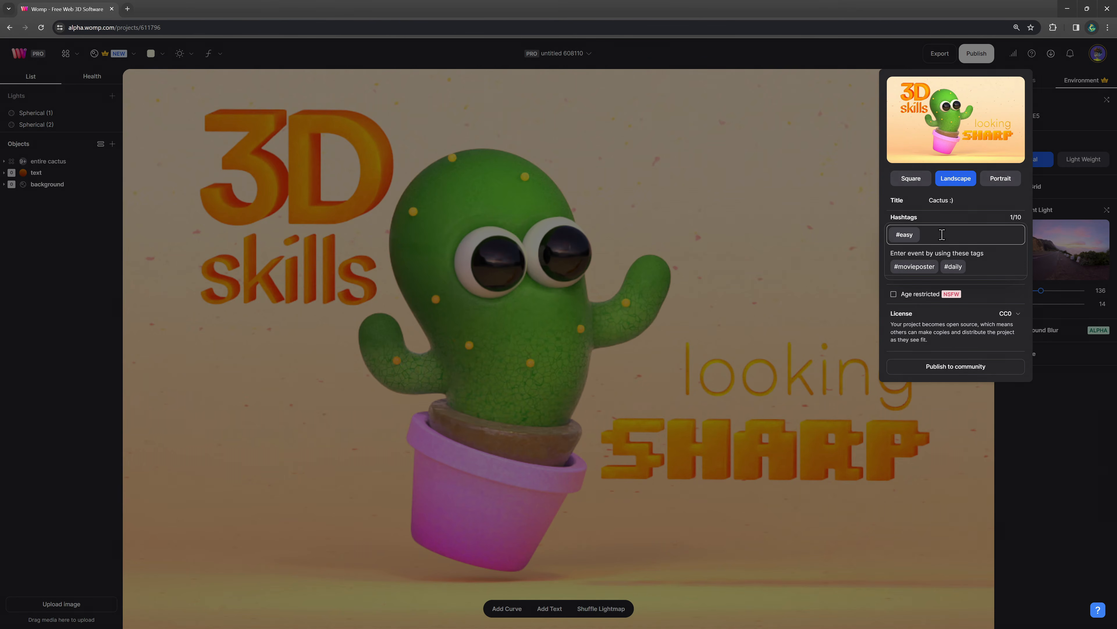
{"action": "left_click", "coordinate": [991, 290]}
Step: Enable sharing in #SHARE-YOUR-WOMP and publish the project to the community
{"action": "left_click", "coordinate": [893, 274]}
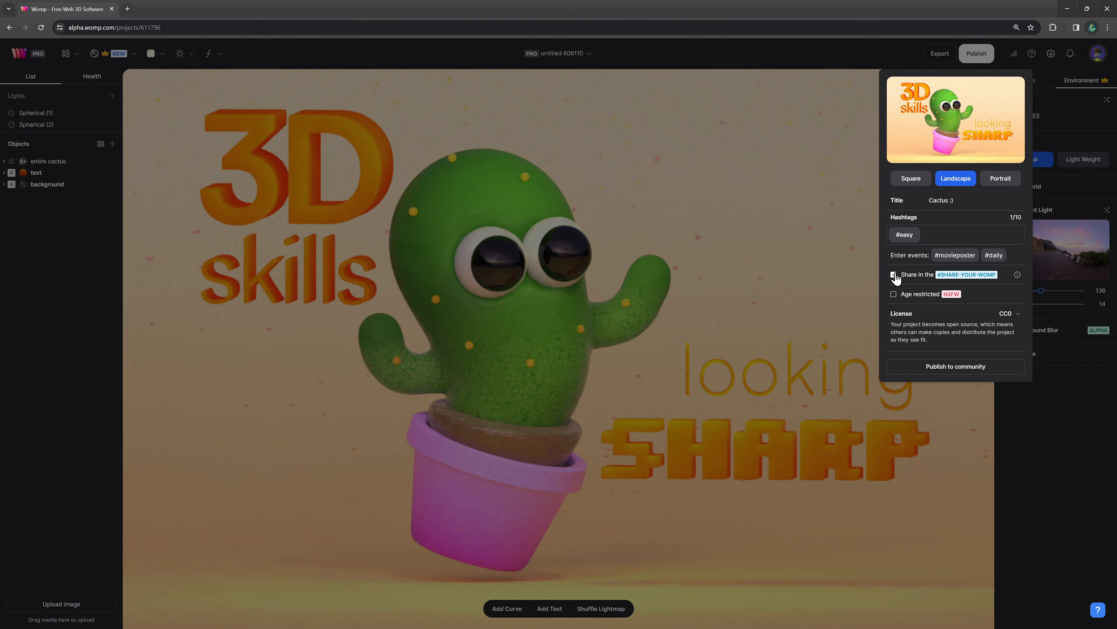
{"action": "left_click", "coordinate": [1006, 318]}
{"action": "left_click", "coordinate": [958, 353]}
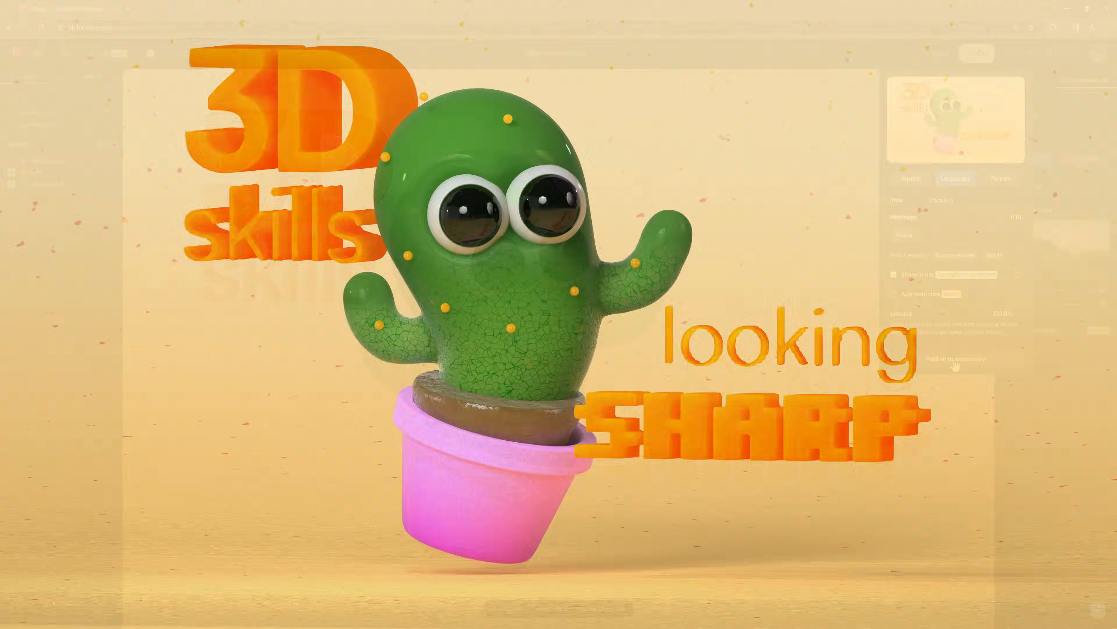